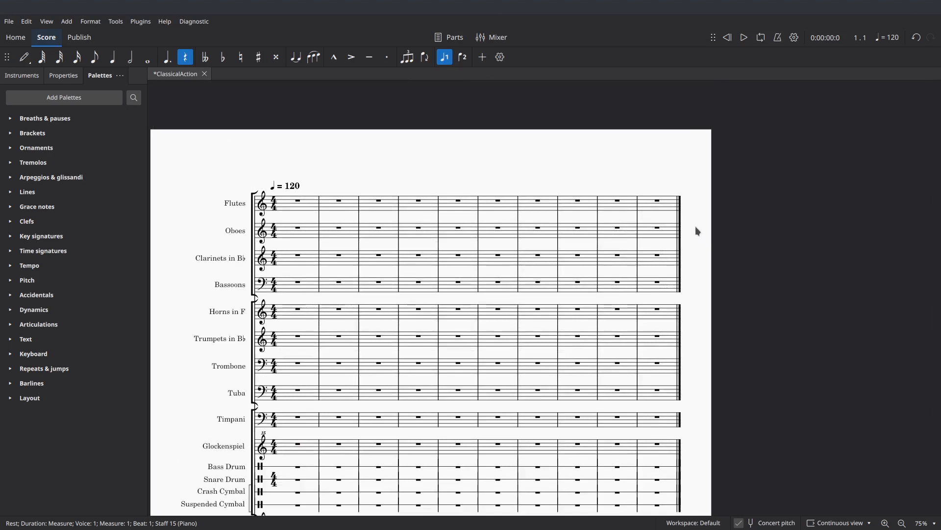
# - Examine the empty orchestral score's instrument layout, from the Flutes at the top down to the SubBass
pyautogui.scroll(-1, 695, 227)
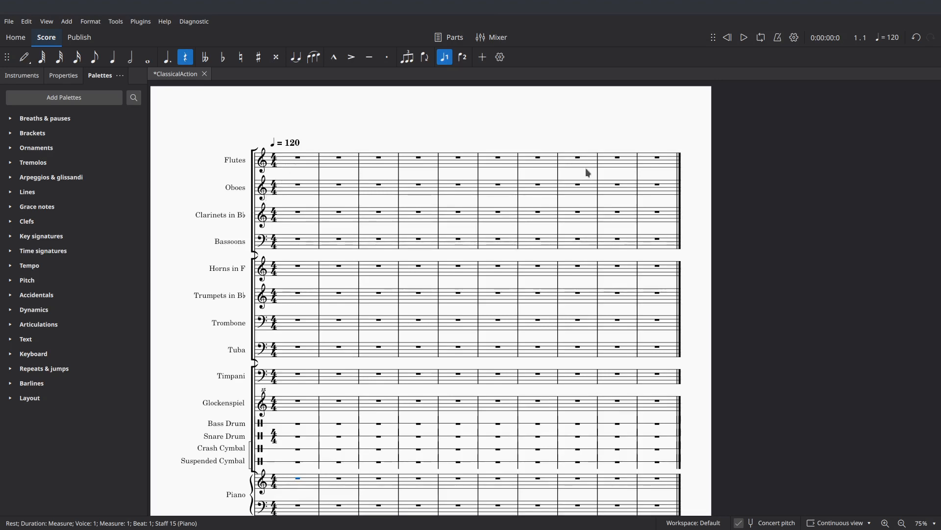
pyautogui.scroll(-5, 602, 194)
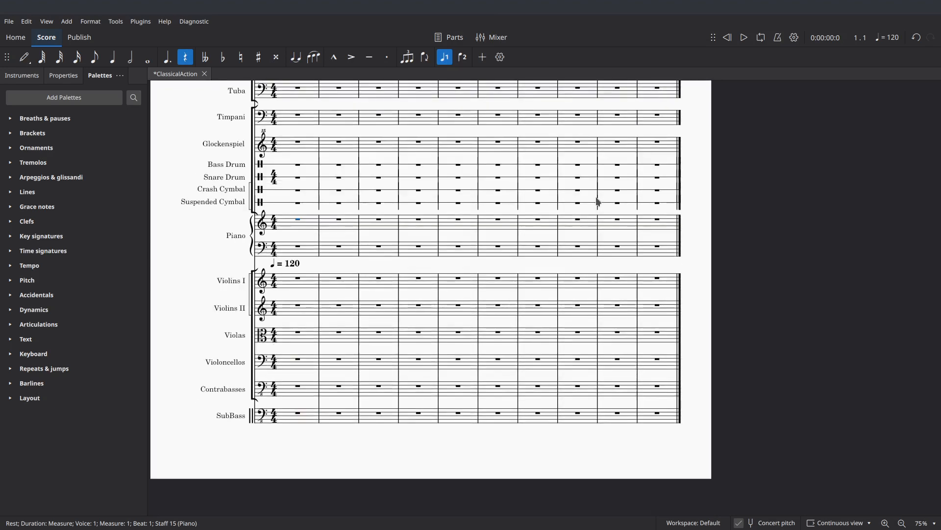
pyautogui.scroll(6, 599, 199)
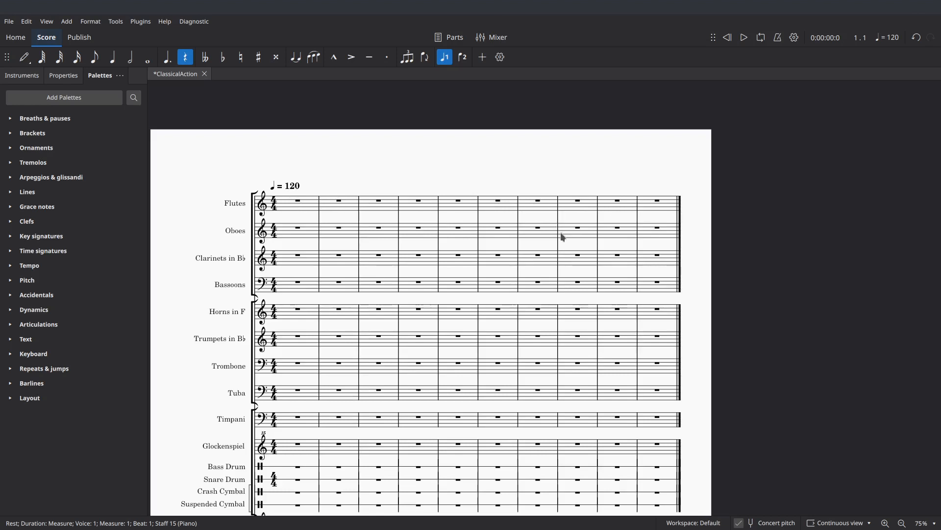
pyautogui.scroll(-2, 564, 239)
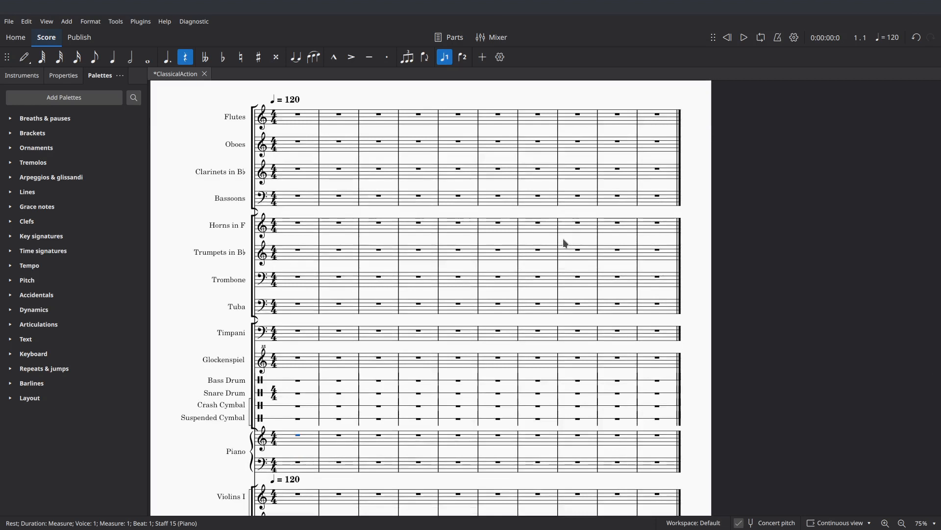
pyautogui.scroll(3, 565, 243)
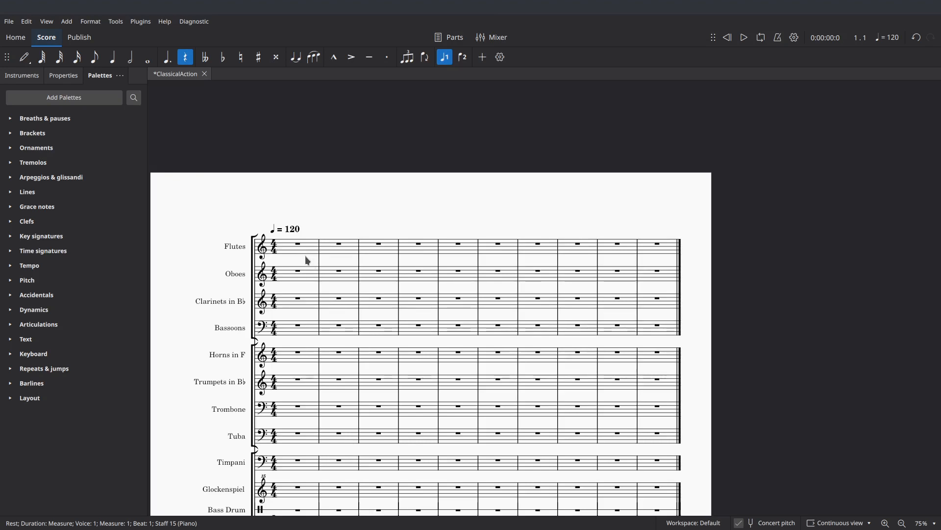
pyautogui.scroll(-8, 306, 257)
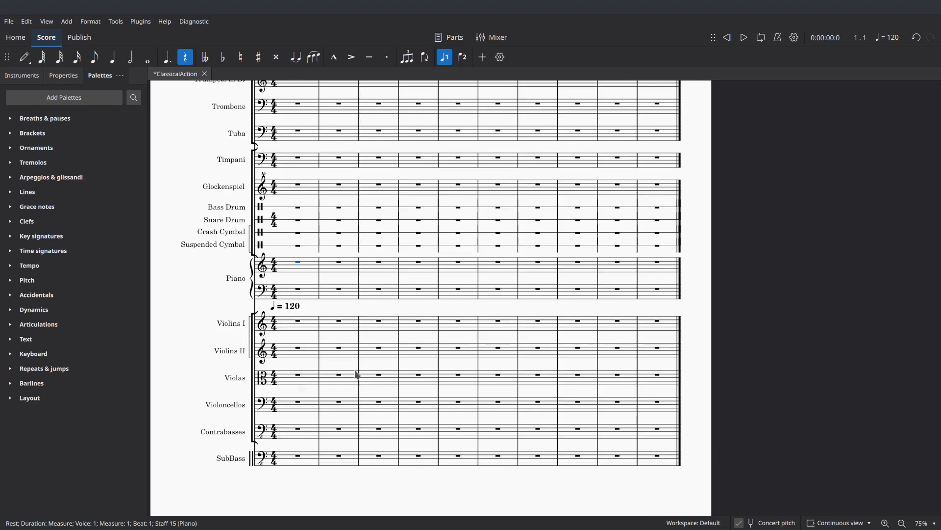
pyautogui.scroll(1, 357, 374)
pyautogui.scroll(1, 357, 375)
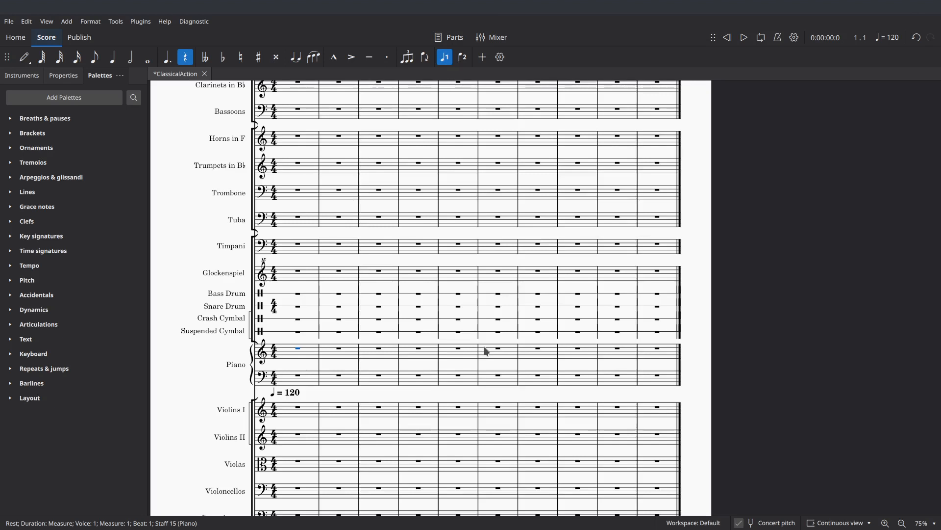
pyautogui.scroll(-2, 405, 405)
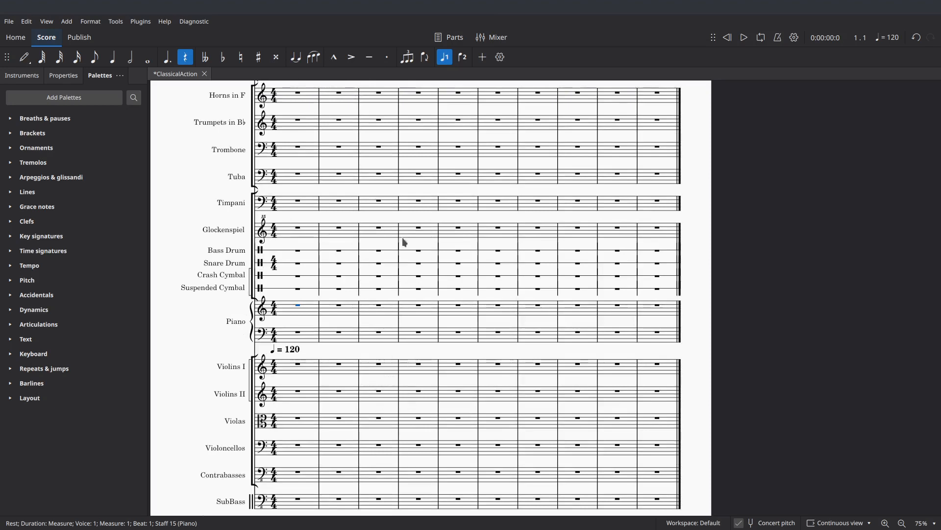
pyautogui.scroll(5, 405, 241)
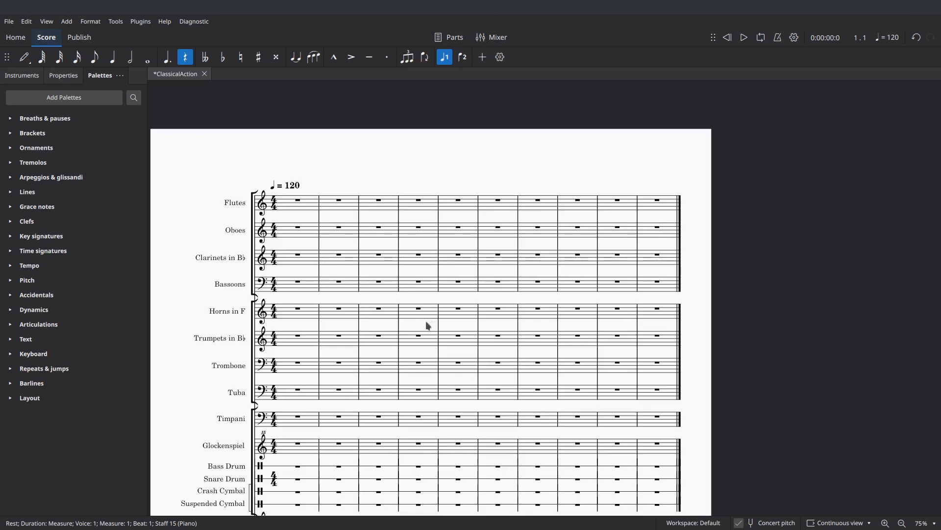
pyautogui.scroll(-5, 426, 321)
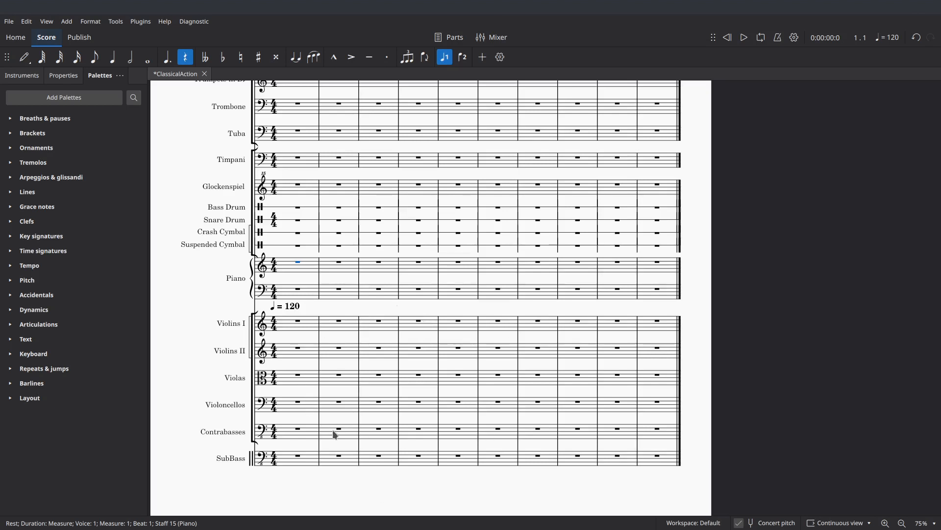
pyautogui.scroll(2, 334, 434)
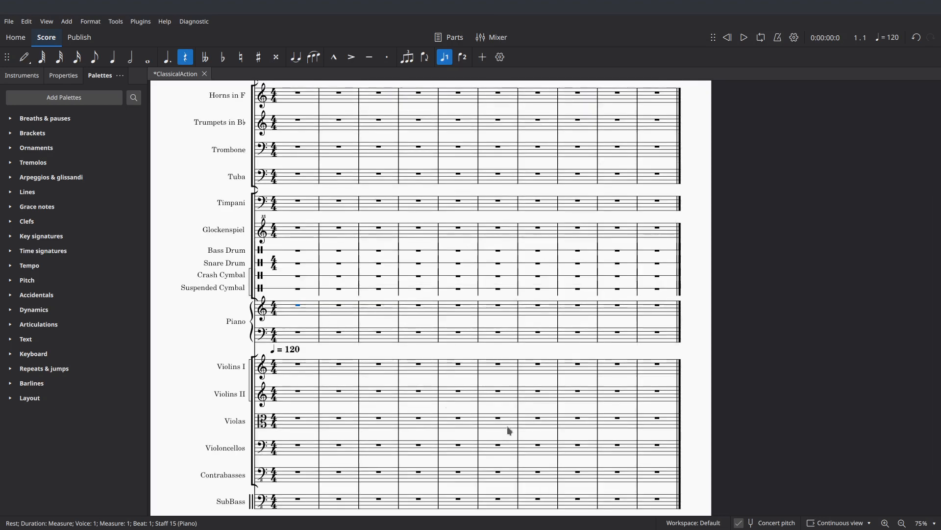
pyautogui.scroll(-4, 378, 428)
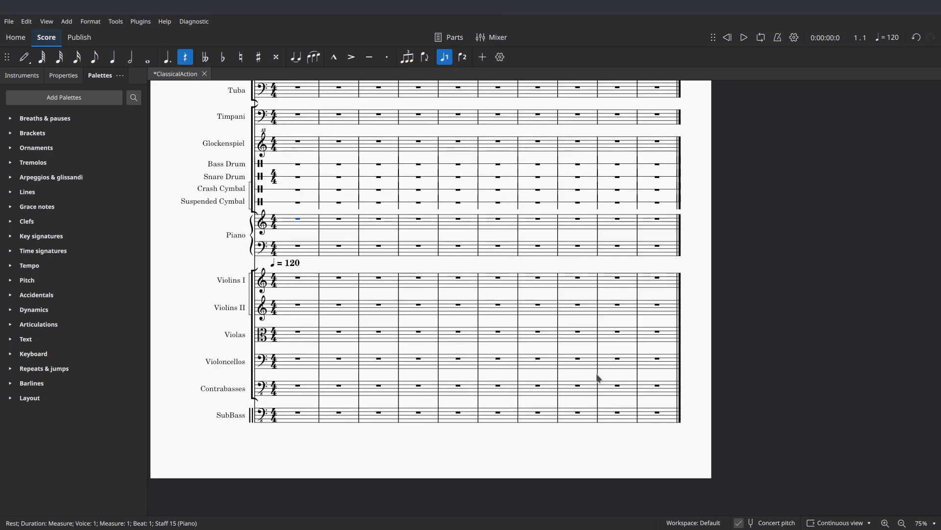
pyautogui.scroll(2, 598, 377)
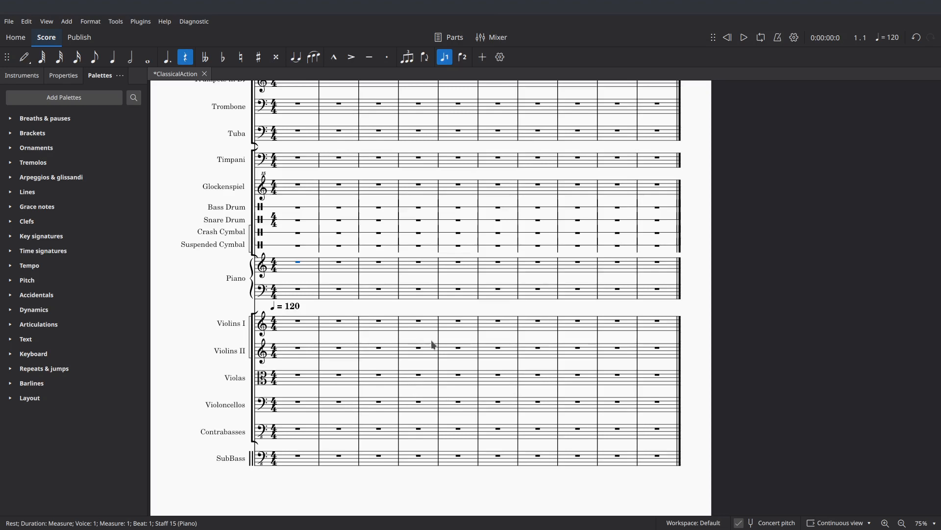
pyautogui.scroll(-3, 436, 349)
pyautogui.scroll(3, 439, 352)
pyautogui.scroll(-1, 439, 351)
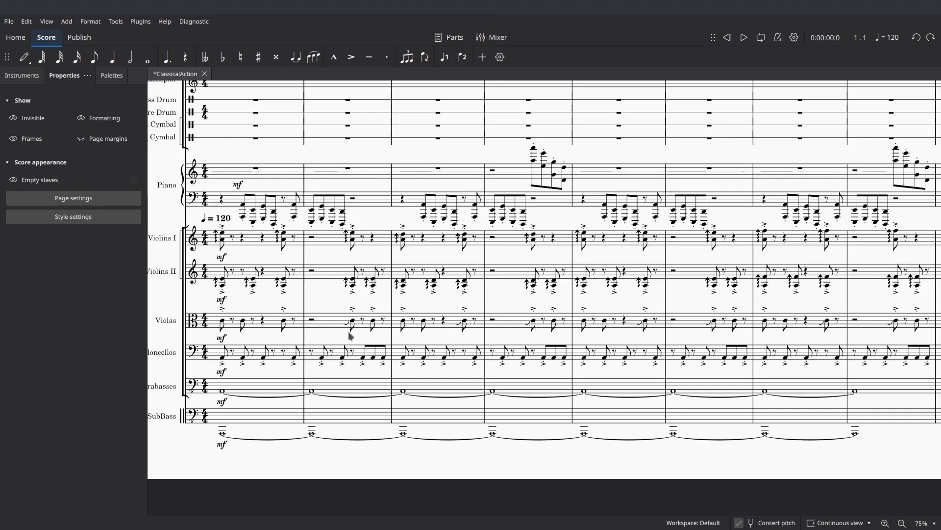
# - Review the written piano and string parts, play the score through to measure 10, and pause playback
pyautogui.moveTo(349, 305); pyautogui.dragTo(269, 295)
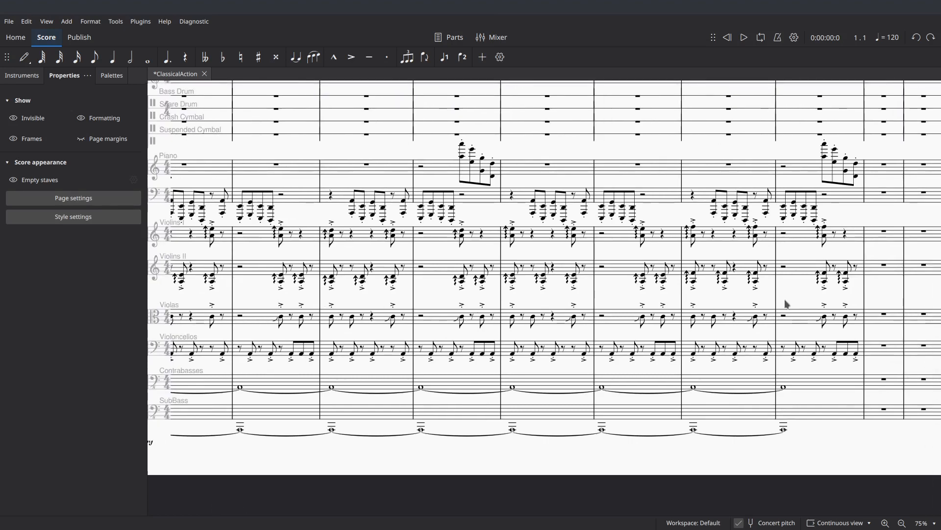
pyautogui.moveTo(831, 296); pyautogui.dragTo(927, 372)
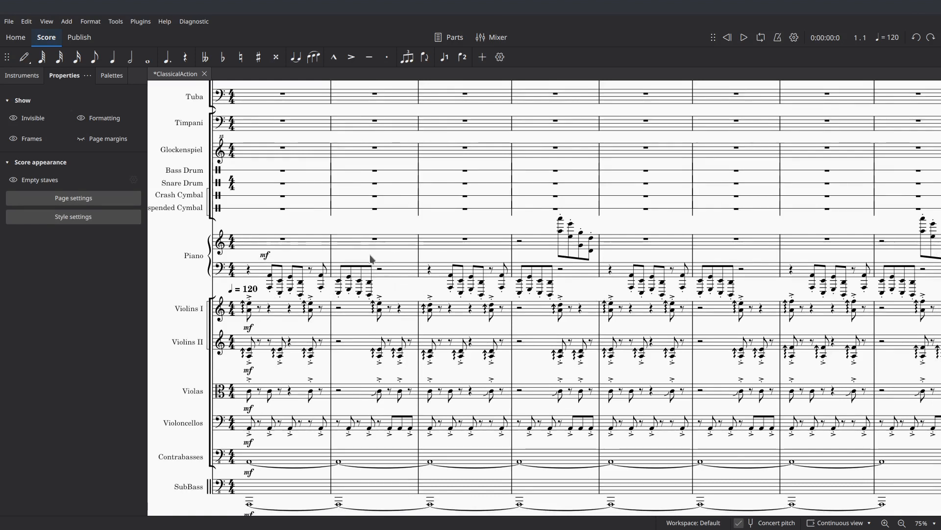
pyautogui.scroll(1, 424, 241)
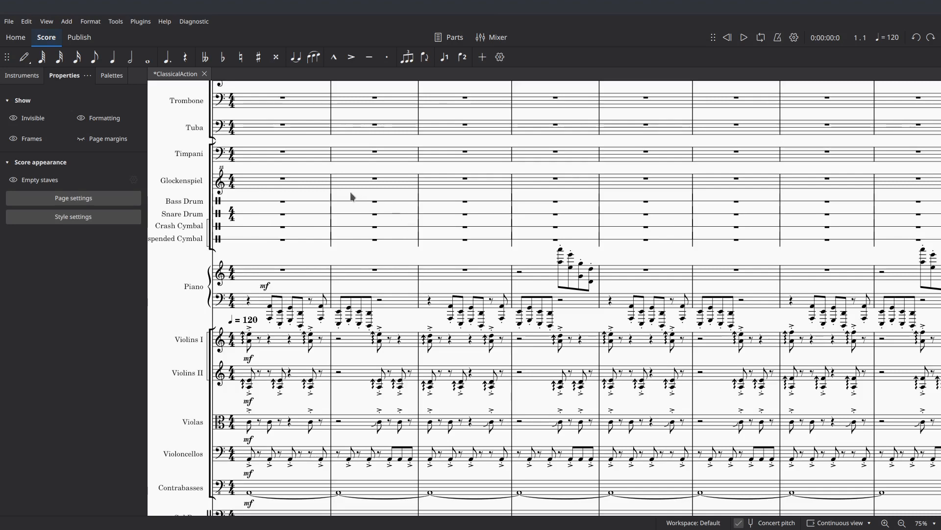
pyautogui.scroll(-3, 313, 276)
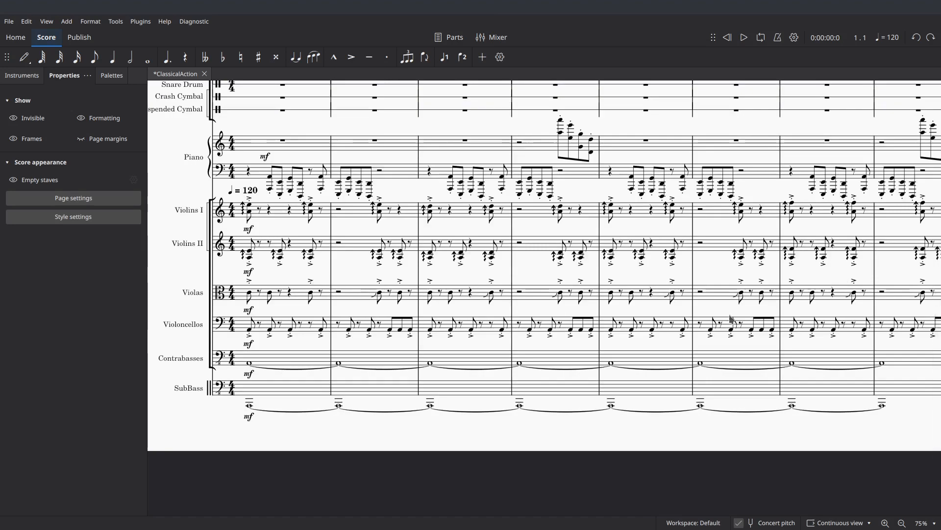
pyautogui.scroll(1, 717, 285)
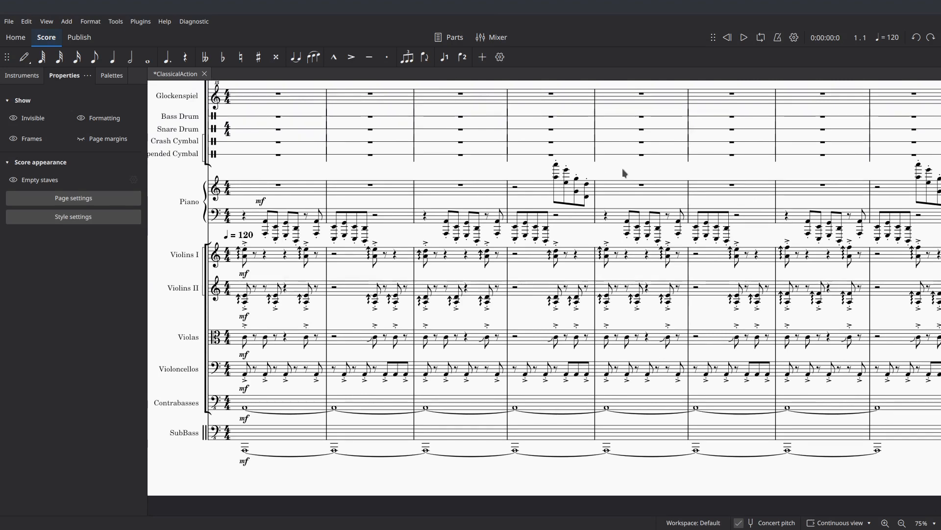
pyautogui.moveTo(645, 196); pyautogui.dragTo(365, 216)
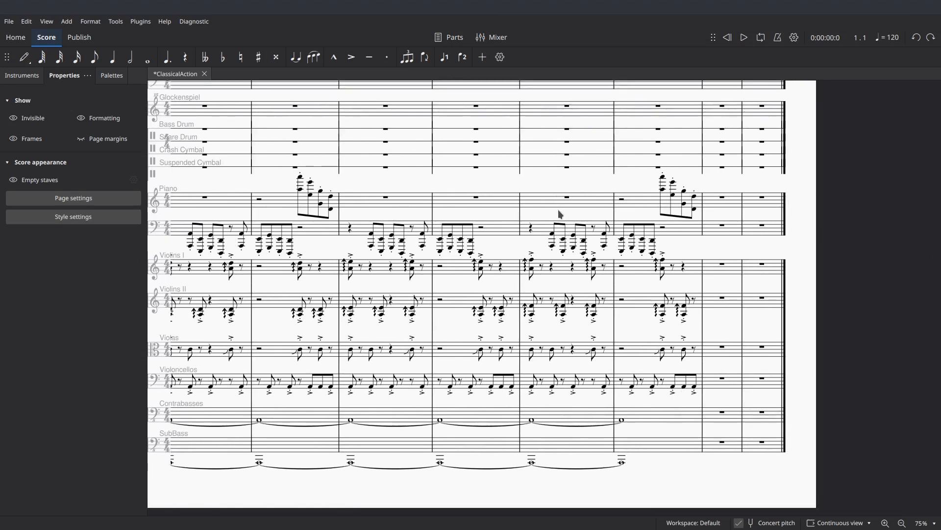
pyautogui.moveTo(558, 211); pyautogui.dragTo(791, 246)
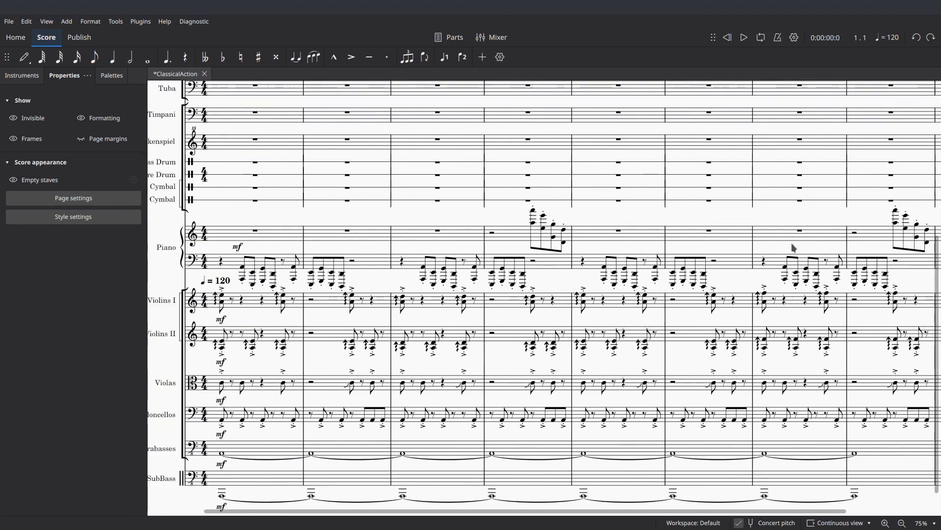
pyautogui.click(743, 38)
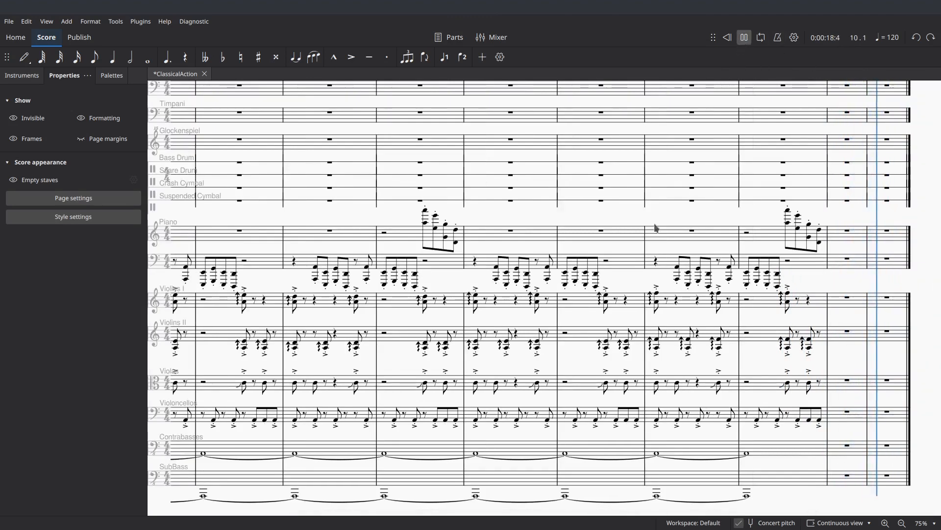
pyautogui.press('space')
# - Examine how the piano, violin, viola, cello, contrabass and SubBass parts fit together across the eight written measures
pyautogui.moveTo(521, 214); pyautogui.dragTo(682, 192)
pyautogui.moveTo(572, 339); pyautogui.dragTo(500, 330)
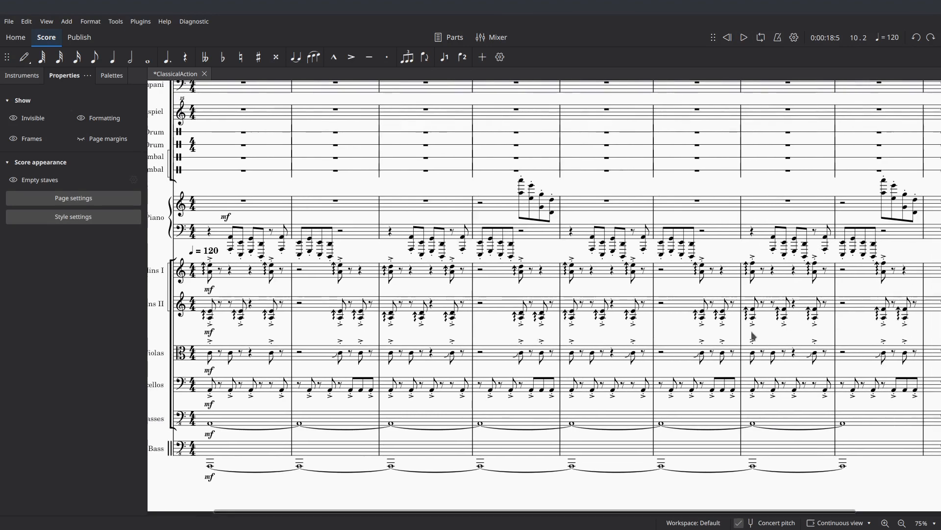
pyautogui.moveTo(751, 333); pyautogui.dragTo(503, 362)
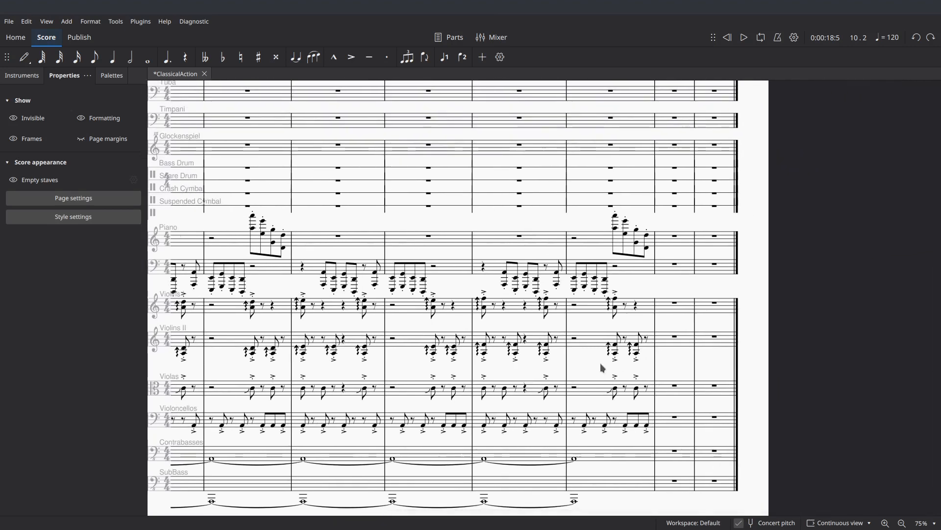
pyautogui.moveTo(596, 360); pyautogui.dragTo(828, 357)
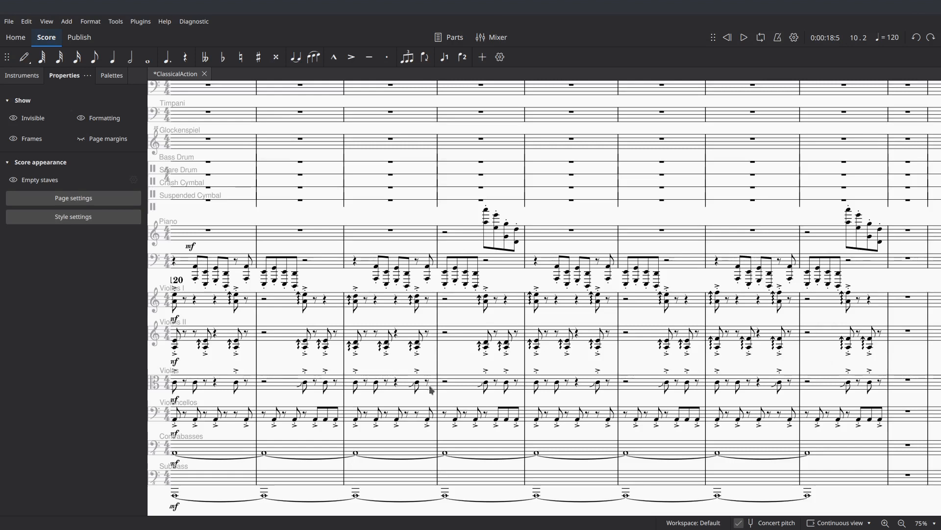
pyautogui.hscroll(-2, 500, 348)
pyautogui.scroll(-1, 500, 348)
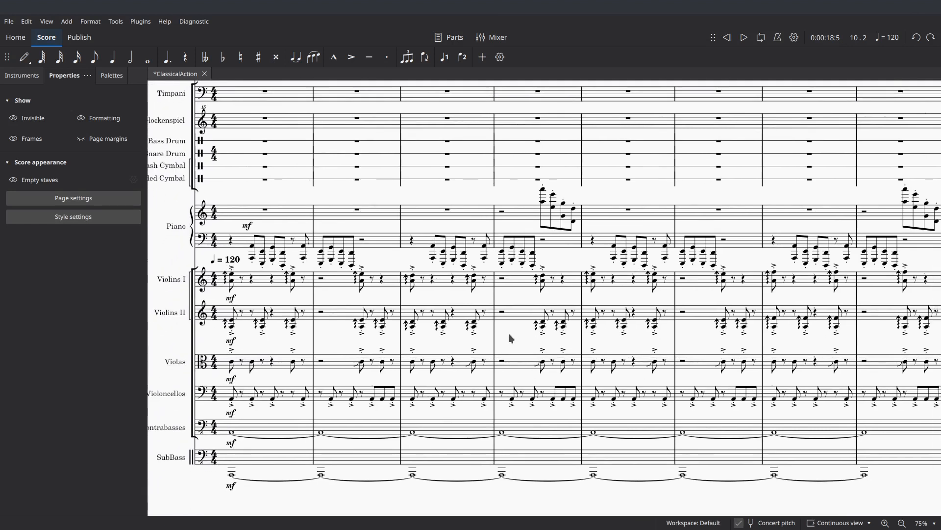
pyautogui.hscroll(2, 509, 333)
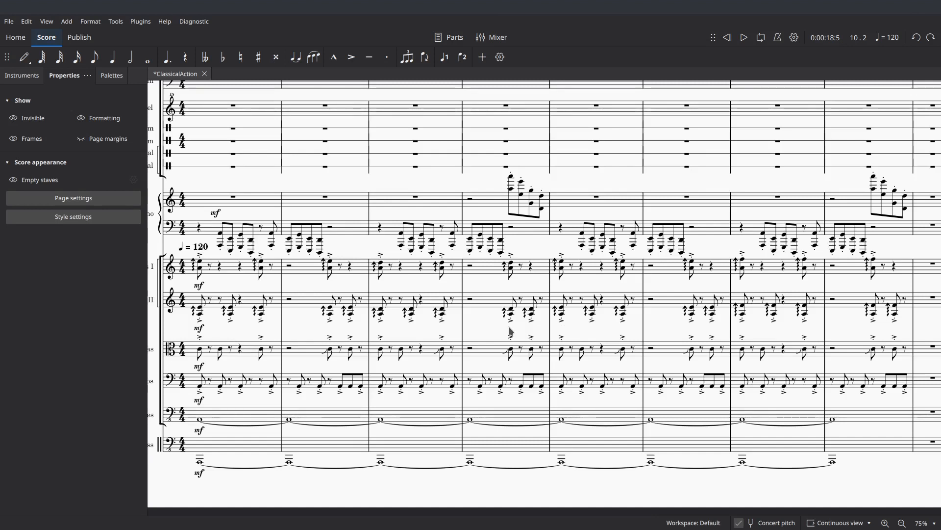
pyautogui.hscroll(-1, 523, 331)
pyautogui.moveTo(522, 327); pyautogui.dragTo(551, 336)
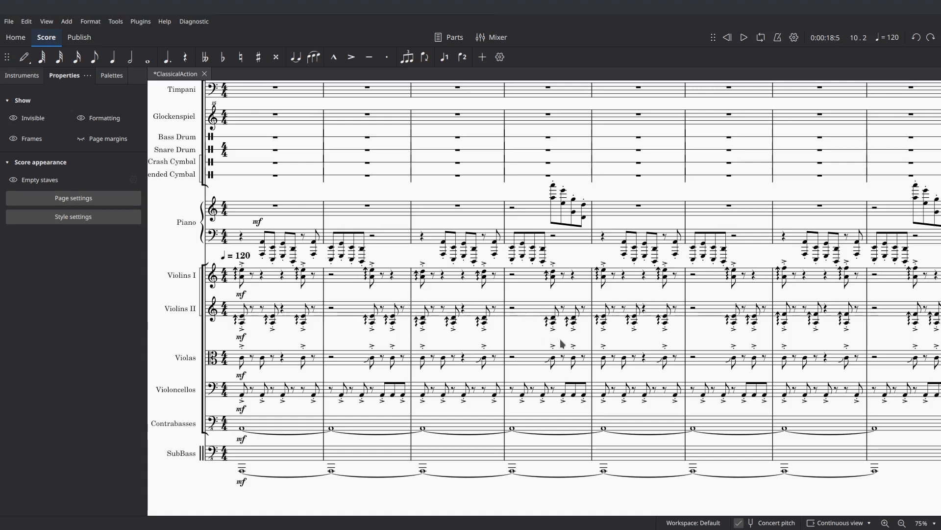
pyautogui.moveTo(696, 325); pyautogui.dragTo(388, 319)
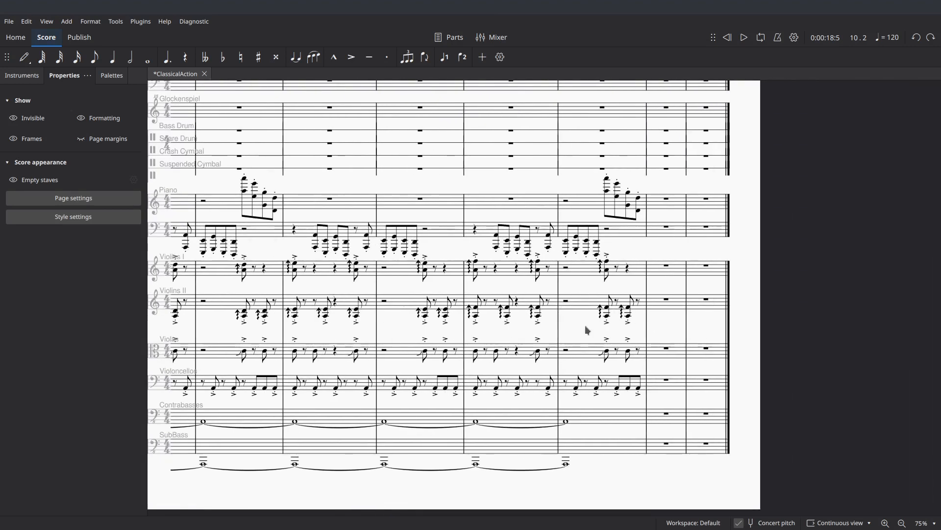
pyautogui.moveTo(550, 325); pyautogui.dragTo(872, 328)
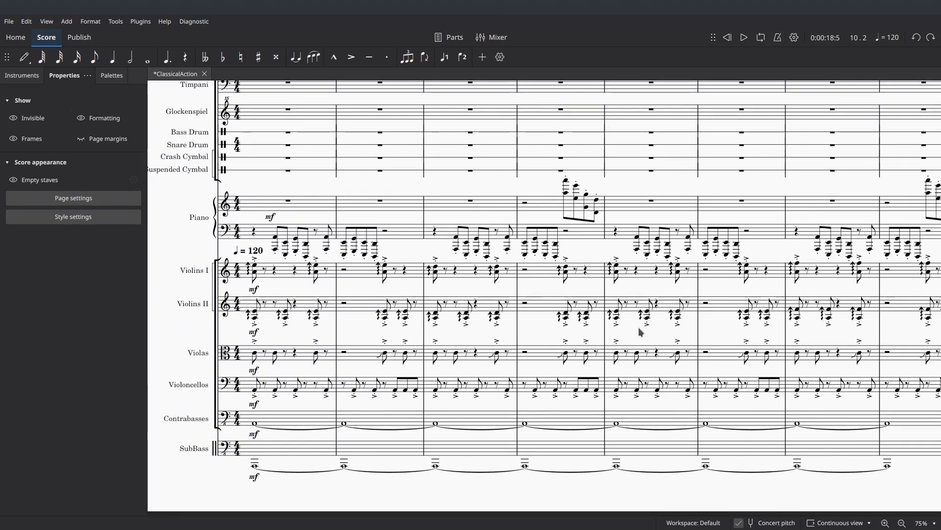
pyautogui.scroll(3, 639, 332)
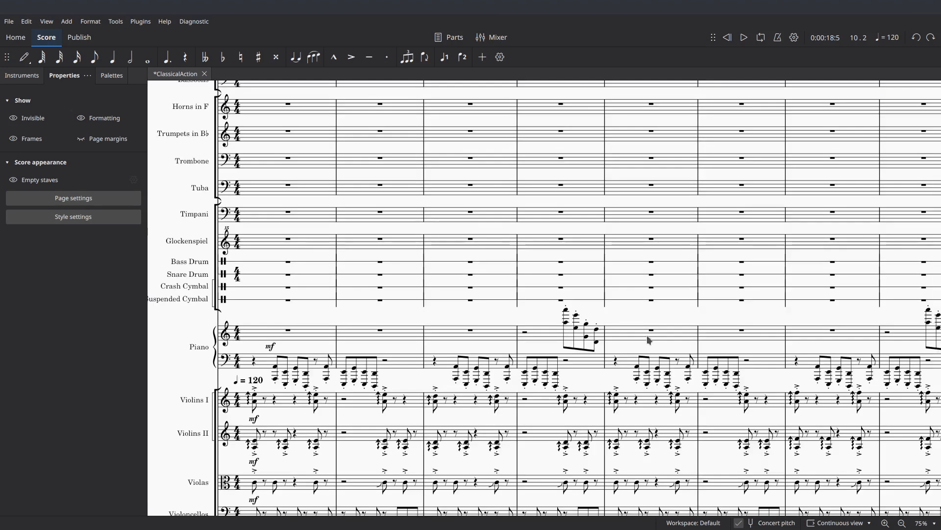
pyautogui.scroll(-2, 618, 373)
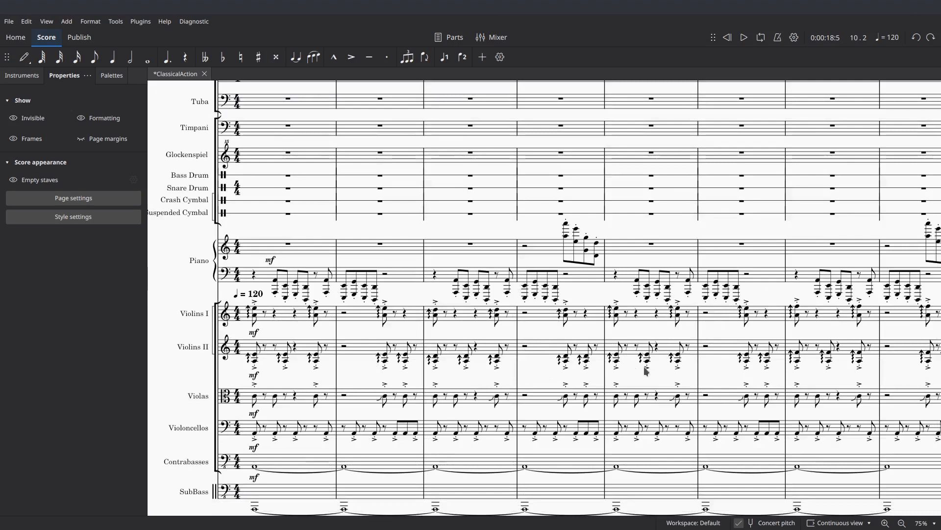
pyautogui.moveTo(643, 377); pyautogui.dragTo(631, 362)
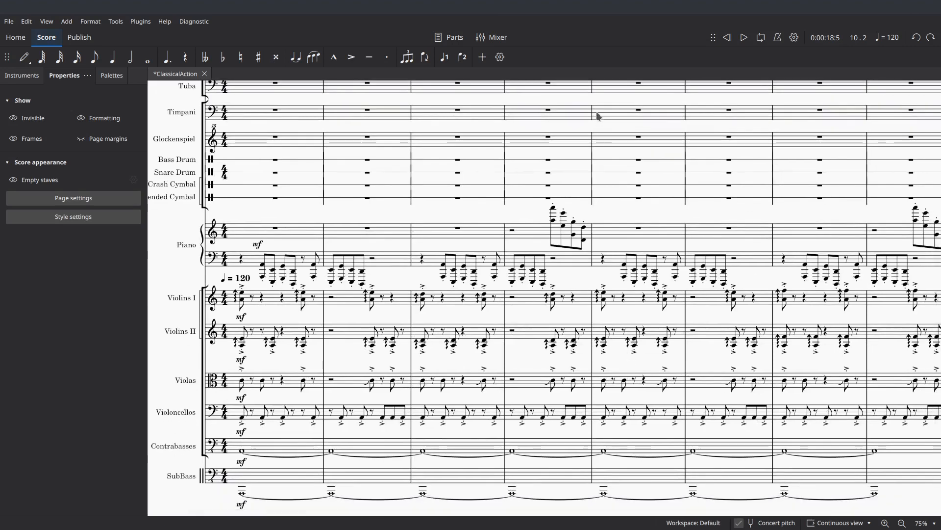
# - Rewind to the beginning and play the score again with the piano and string staves in view
pyautogui.click(727, 38)
pyautogui.click(745, 38)
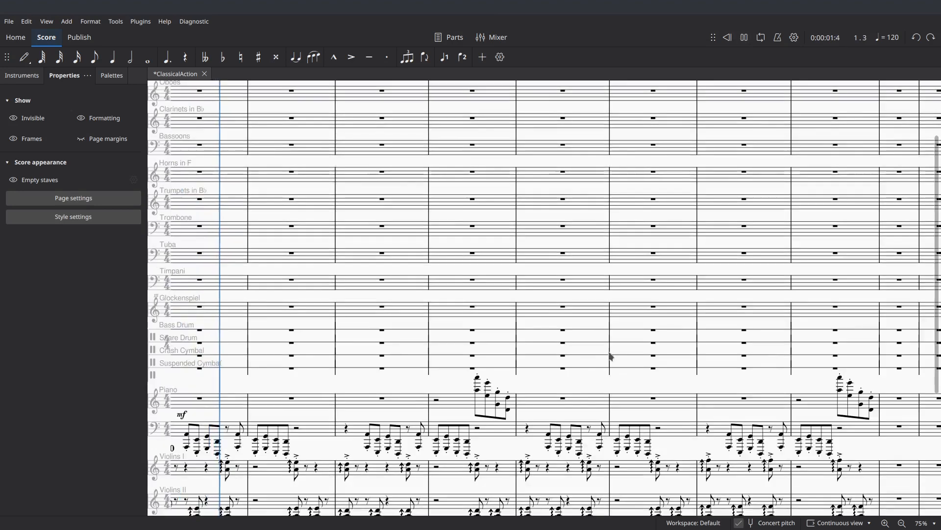
pyautogui.scroll(-4, 611, 357)
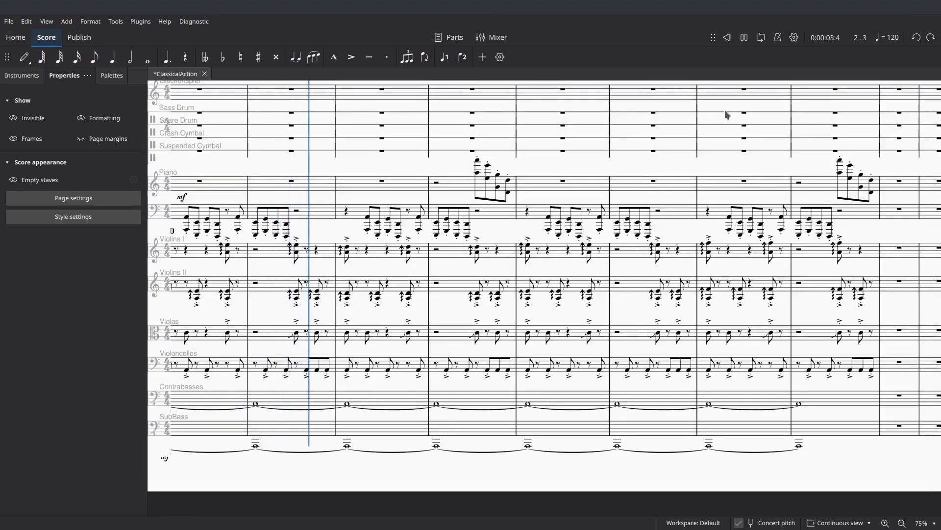
# - Pause playback and review the empty wind, brass and percussion staves above the eight written measures of piano and strings
pyautogui.click(744, 38)
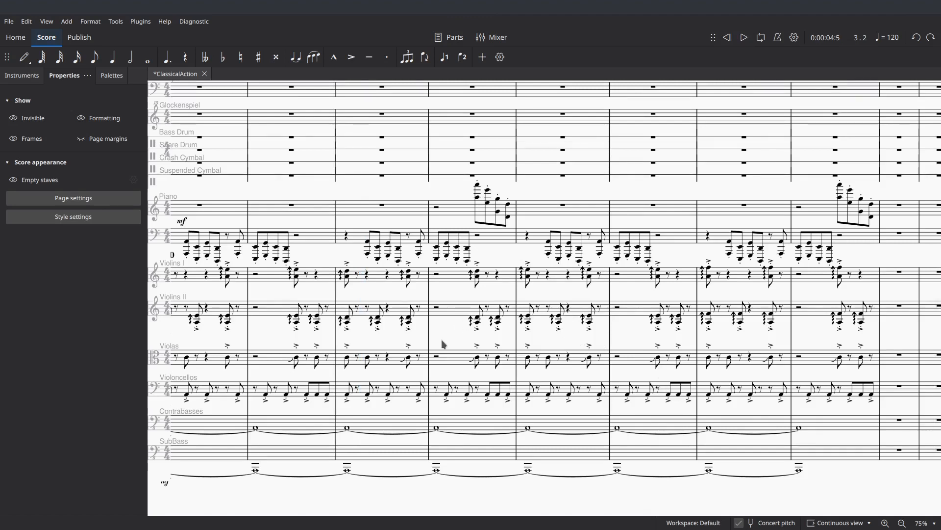
pyautogui.moveTo(442, 337); pyautogui.dragTo(553, 349)
pyautogui.scroll(10, 552, 348)
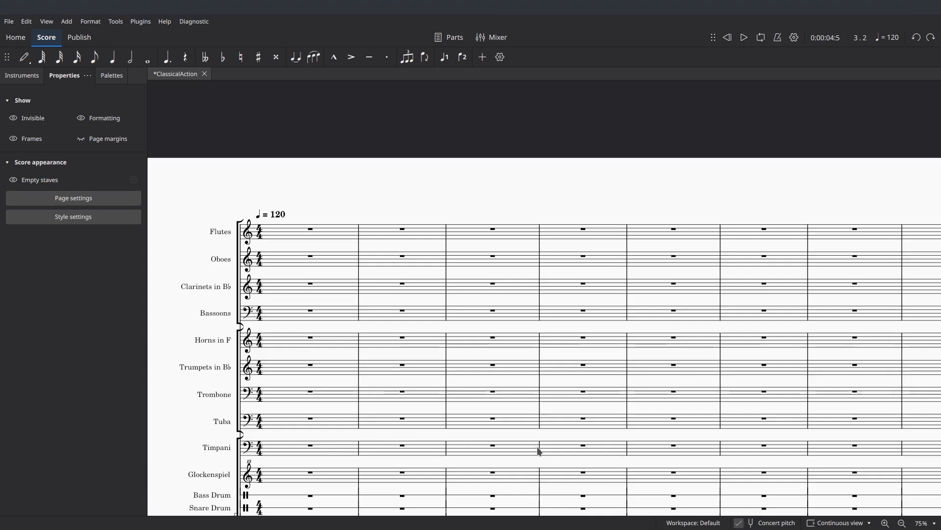
pyautogui.scroll(-6, 538, 450)
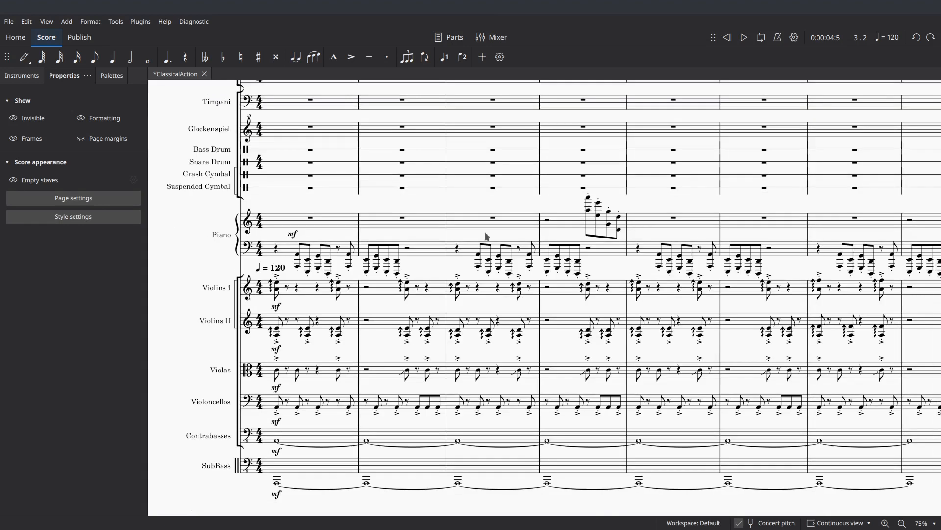
pyautogui.scroll(-1, 505, 316)
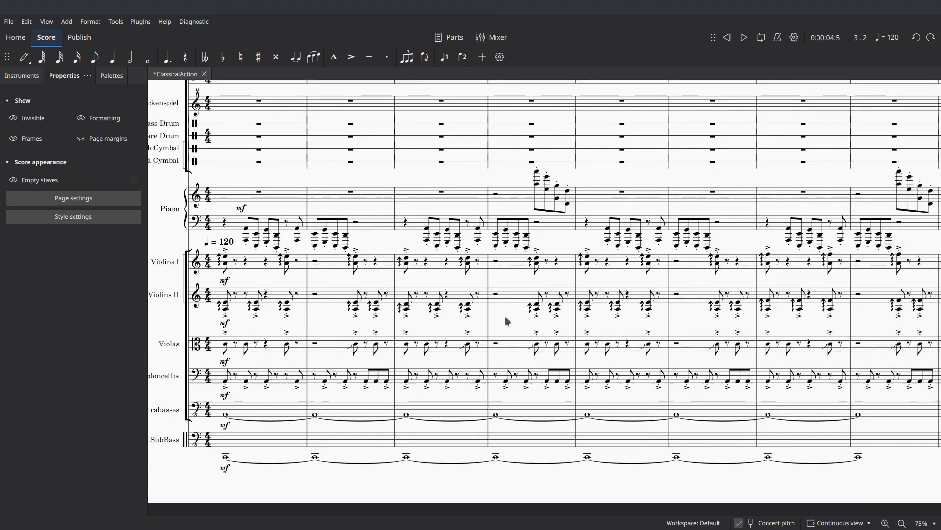
pyautogui.hscroll(10, 478, 319)
pyautogui.hscroll(5, 618, 325)
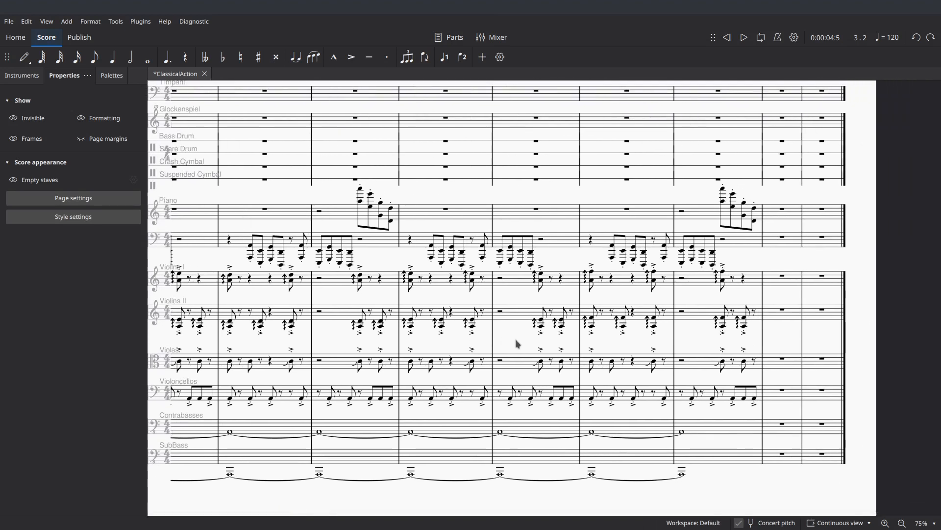
pyautogui.moveTo(517, 342); pyautogui.dragTo(782, 329)
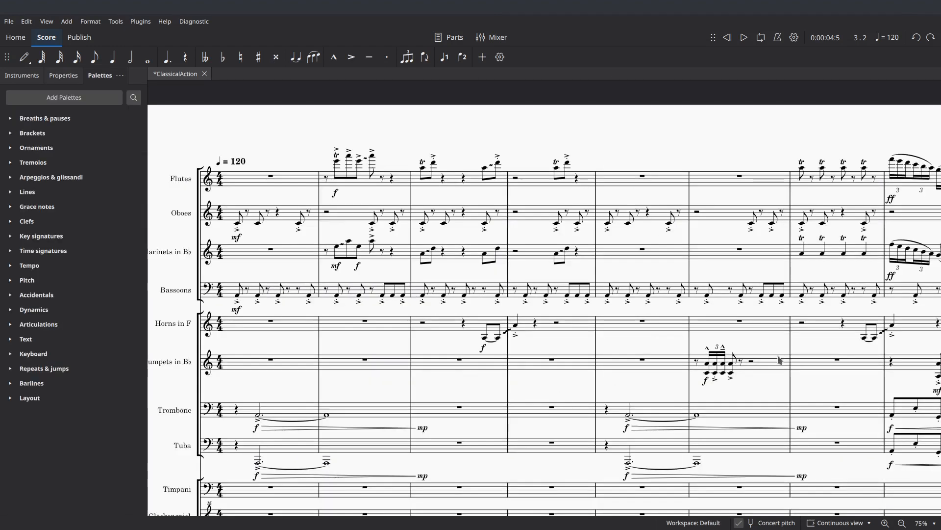
# - Examine the written woodwind and brass parts, from the Flutes down to the Tuba, across the eight measures
pyautogui.scroll(-2, 601, 365)
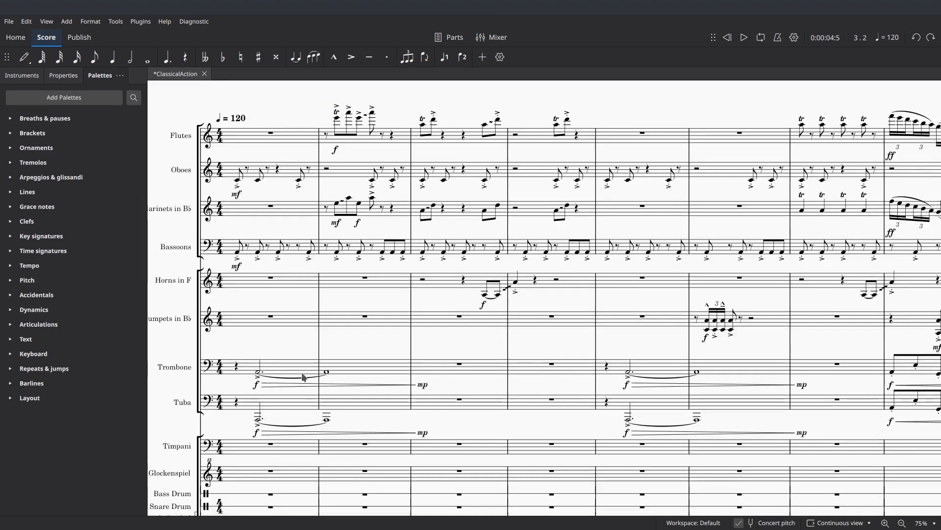
pyautogui.scroll(-2, 758, 343)
pyautogui.hscroll(2, 758, 342)
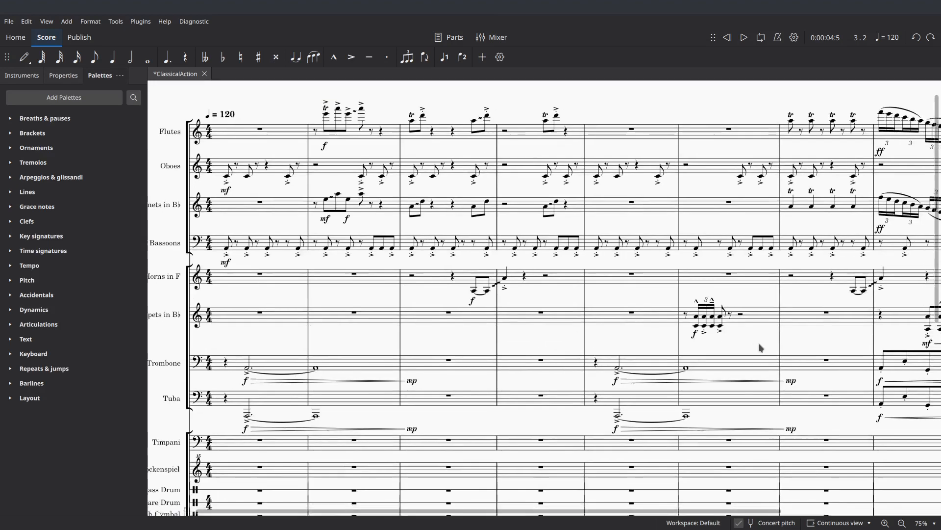
pyautogui.hscroll(-3, 384, 333)
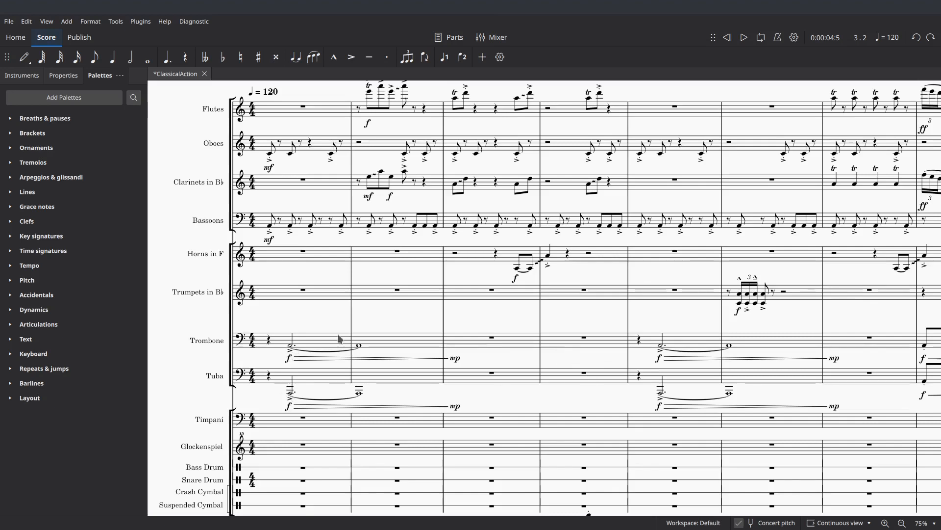
pyautogui.scroll(3, 564, 326)
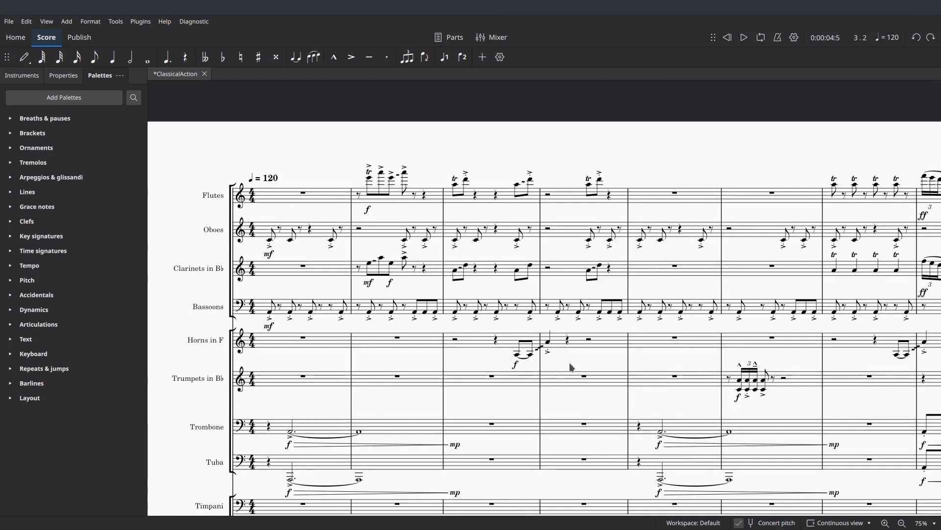
pyautogui.hscroll(3, 510, 349)
pyautogui.hscroll(3, 716, 377)
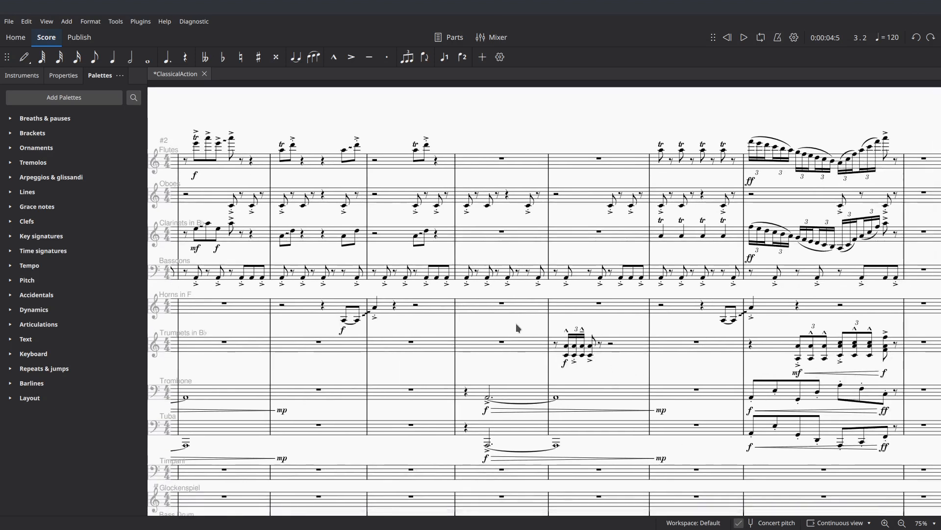
pyautogui.hscroll(-2, 516, 323)
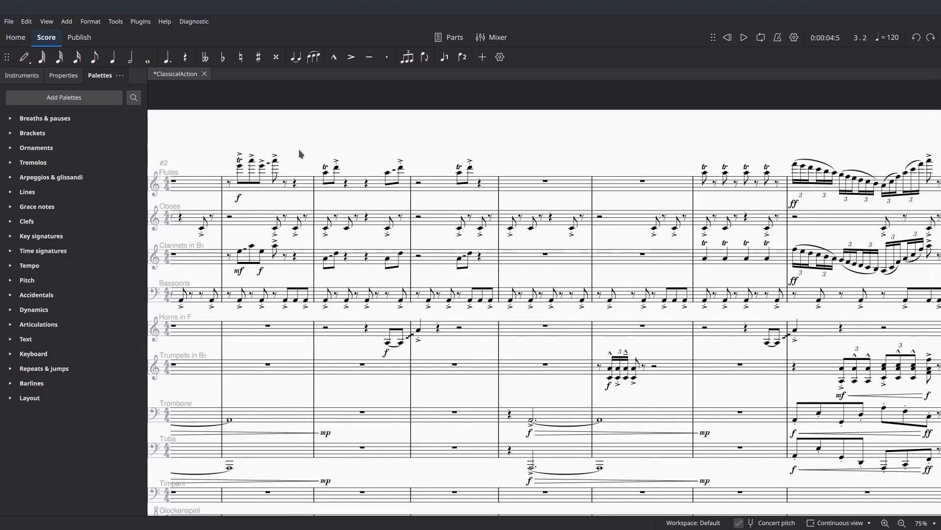
pyautogui.hscroll(-3, 298, 149)
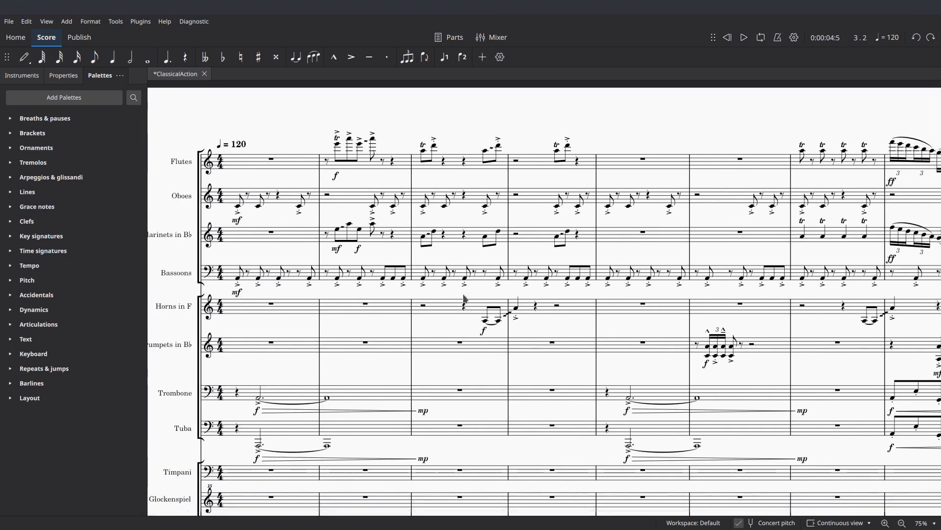
# - Compare the opening woodwind and brass figures with the flute, clarinet and brass runs in measure 8
pyautogui.scroll(-12, 442, 314)
pyautogui.scroll(9, 493, 378)
pyautogui.scroll(5, 494, 371)
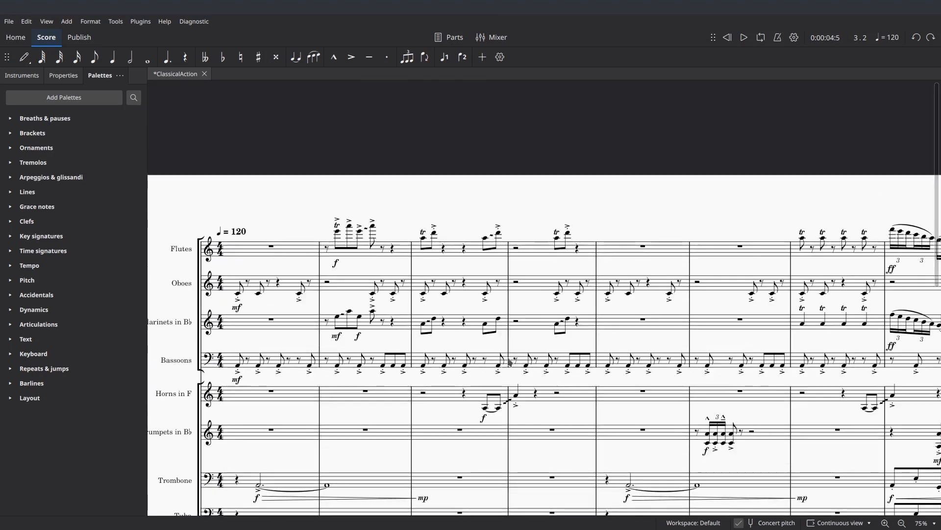
pyautogui.hscroll(10, 549, 206)
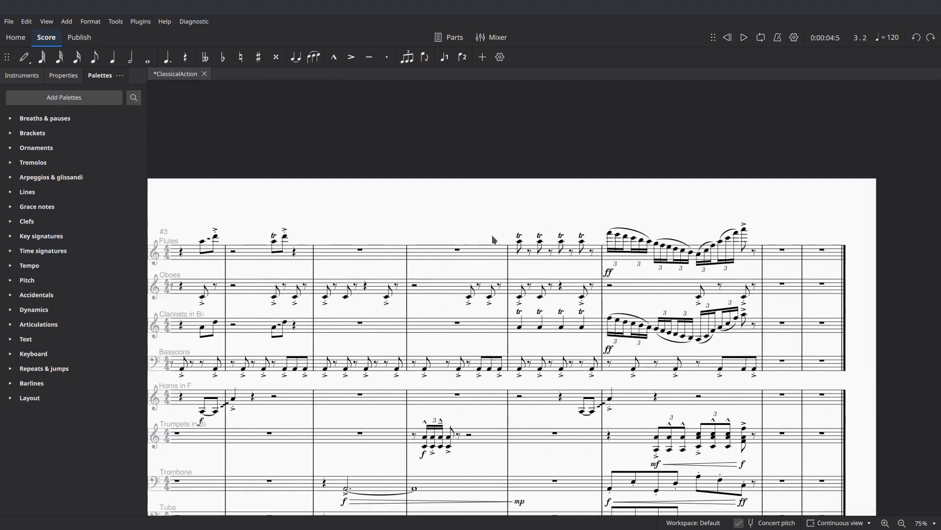
pyautogui.hscroll(-2, 493, 239)
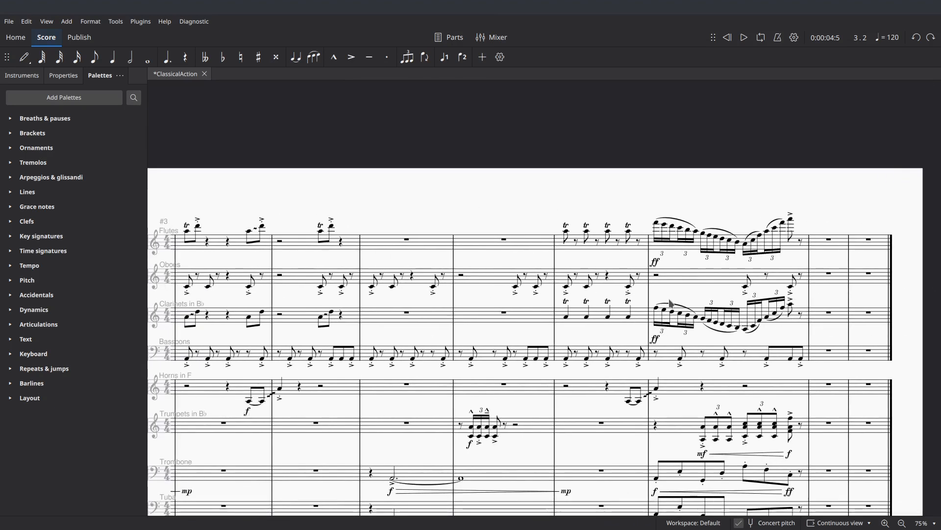
pyautogui.hscroll(-7, 670, 296)
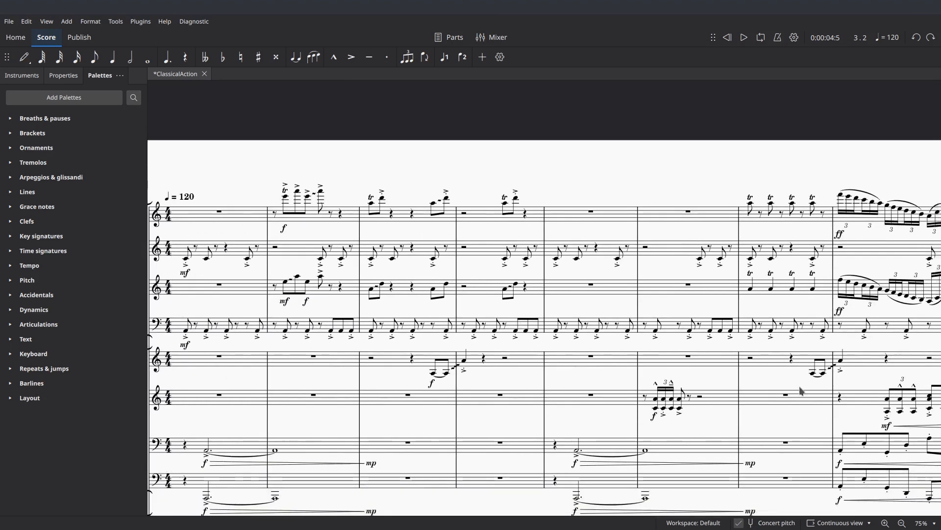
pyautogui.moveTo(510, 417); pyautogui.dragTo(558, 365)
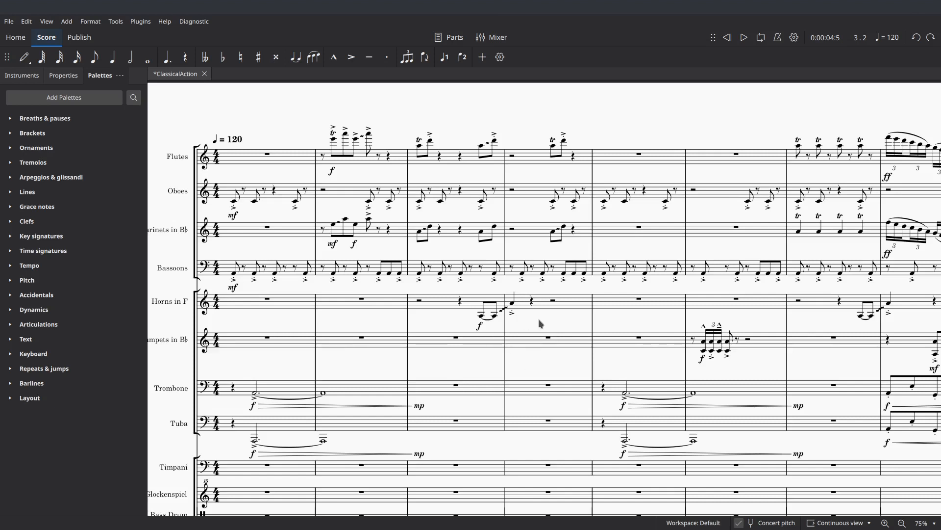
# - Examine how the horn, trumpet, trombone and tuba entries fit with the woodwinds above and the piano and strings below
pyautogui.scroll(-3, 538, 319)
pyautogui.moveTo(535, 273); pyautogui.dragTo(527, 268)
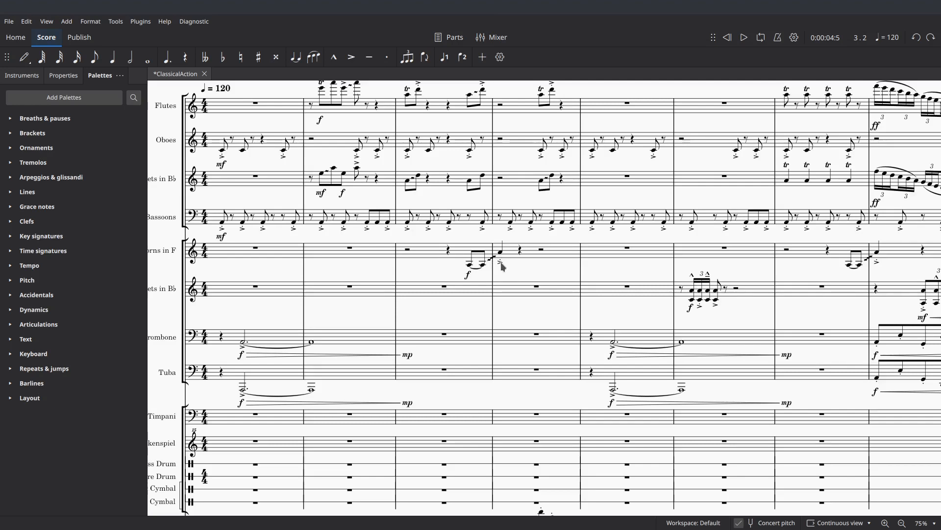
pyautogui.scroll(-5, 564, 400)
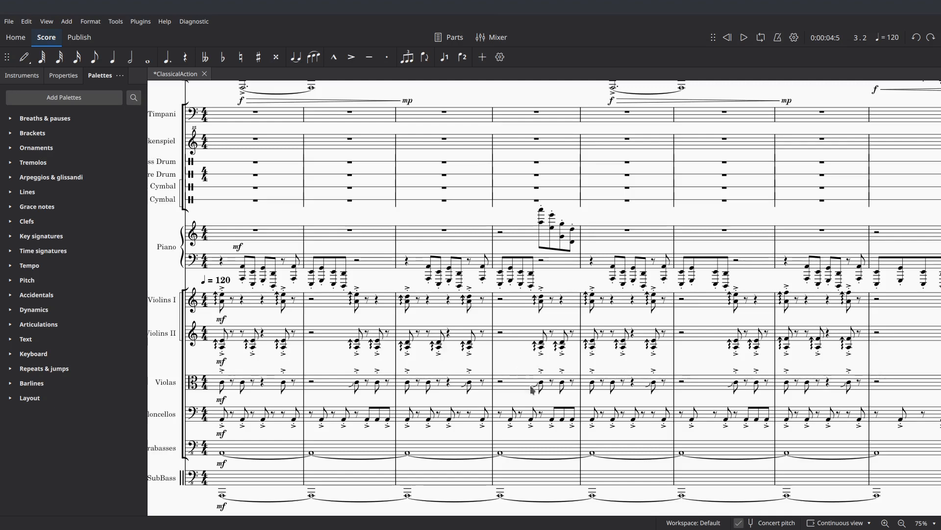
pyautogui.scroll(5, 538, 351)
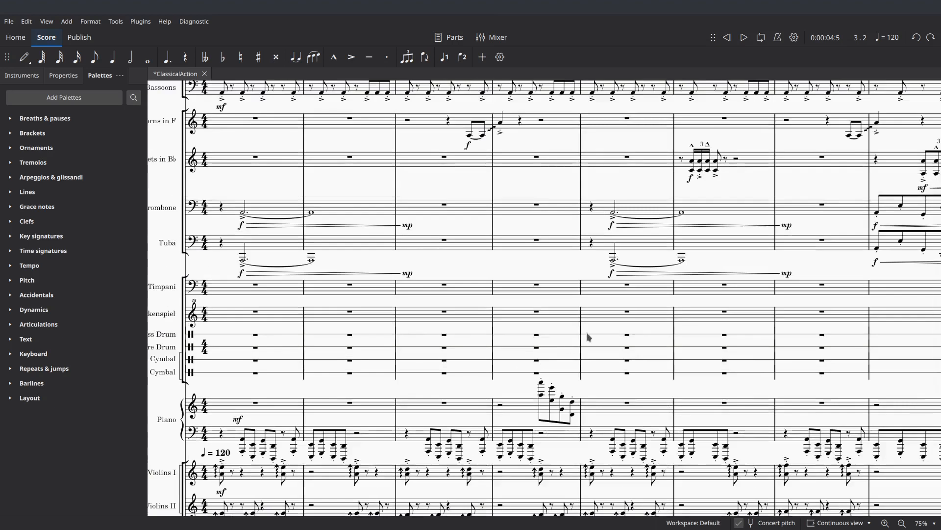
pyautogui.hscroll(5, 617, 280)
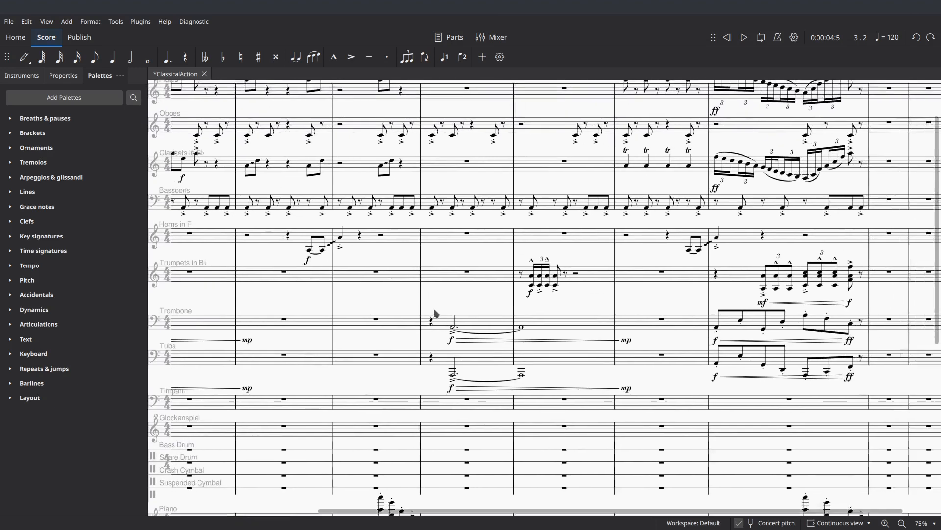
pyautogui.hscroll(1, 540, 312)
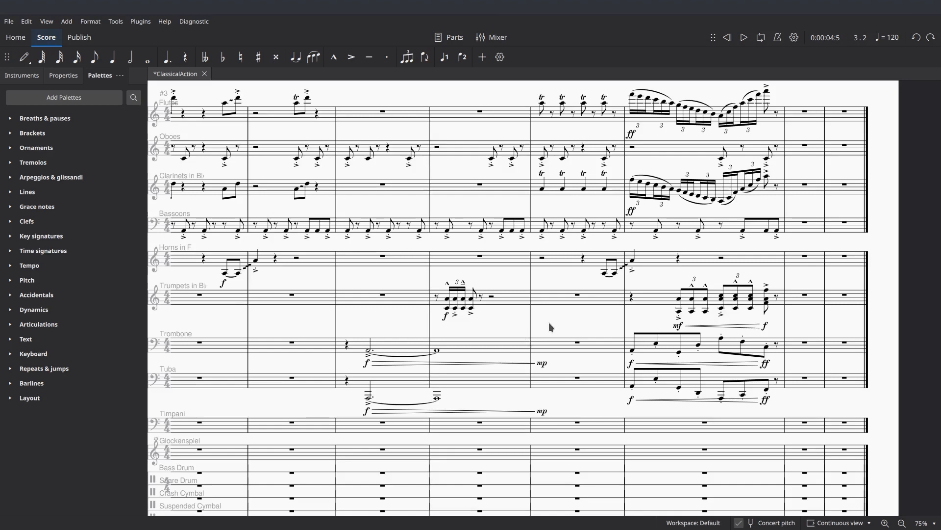
pyautogui.scroll(2, 555, 326)
pyautogui.hscroll(-2, 555, 325)
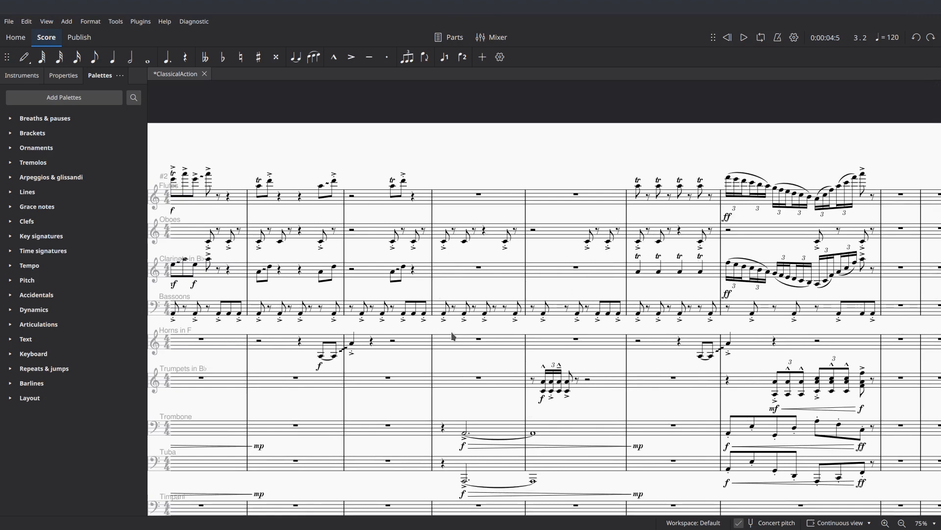
pyautogui.hscroll(-4, 455, 329)
pyautogui.scroll(-1, 632, 321)
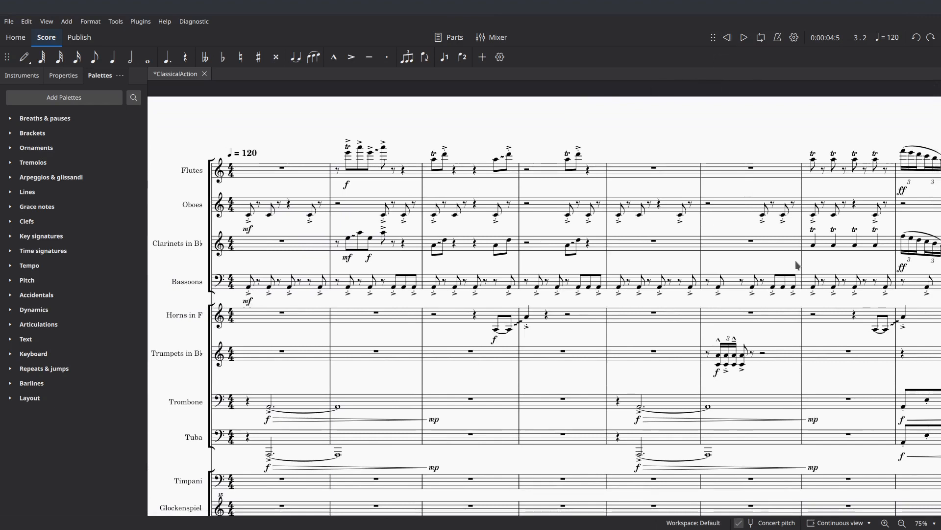
# - Set the zoom to 50%, play the full score through to measure 9, and pause playback
pyautogui.click(935, 524)
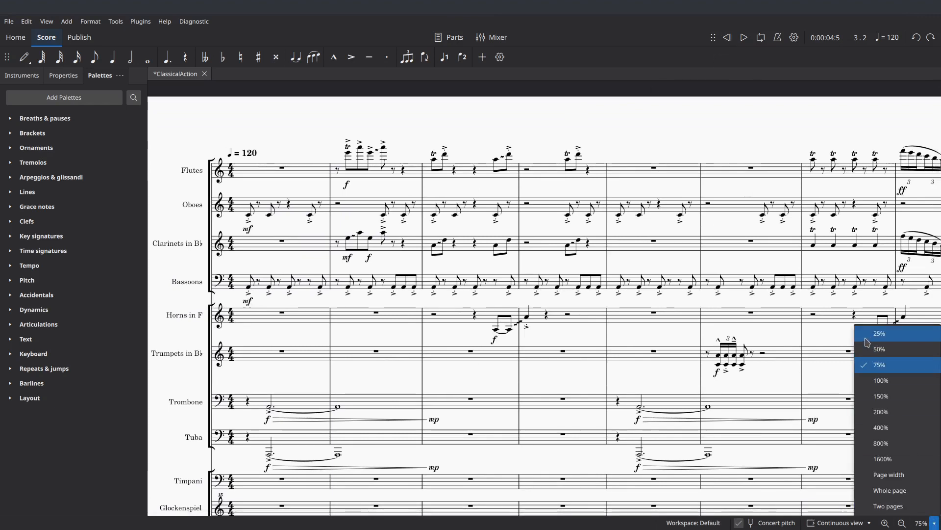
pyautogui.click(881, 349)
pyautogui.scroll(-5, 677, 303)
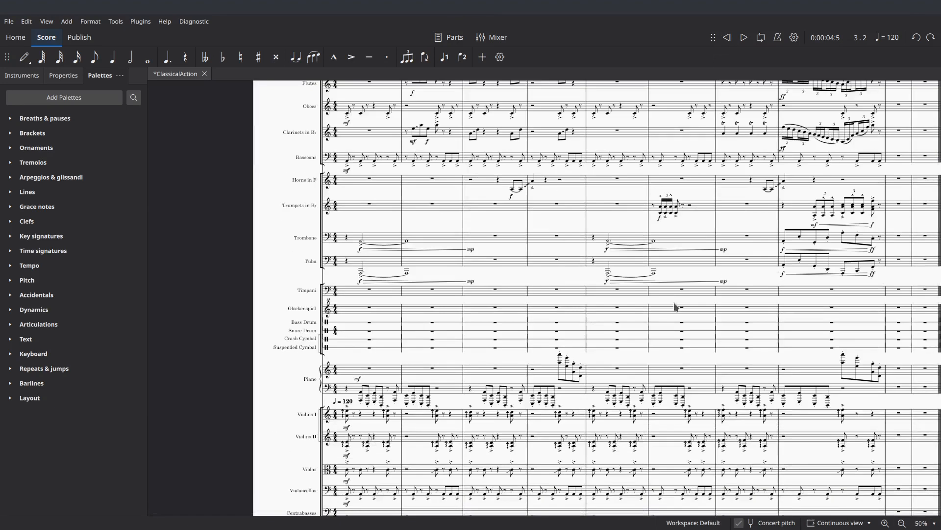
pyautogui.click(744, 38)
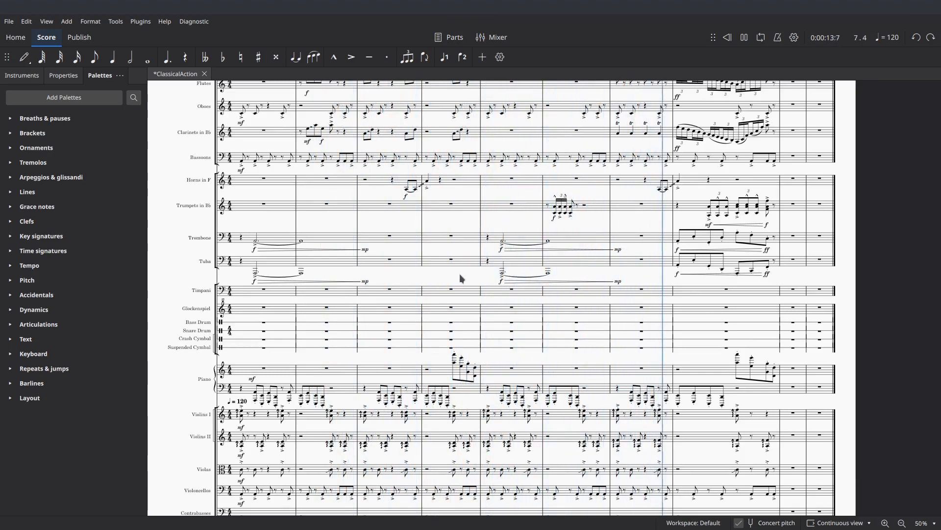
pyautogui.scroll(2, 459, 273)
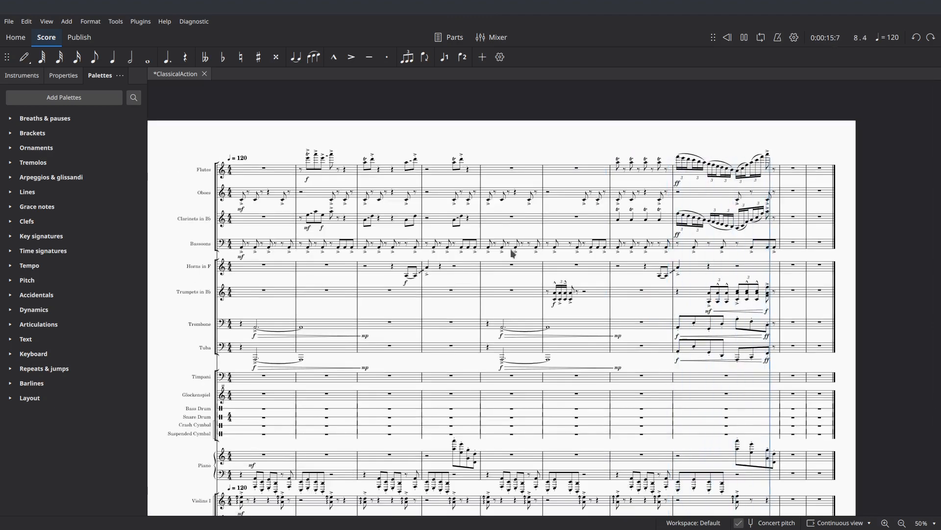
pyautogui.scroll(-1, 452, 277)
pyautogui.click(747, 41)
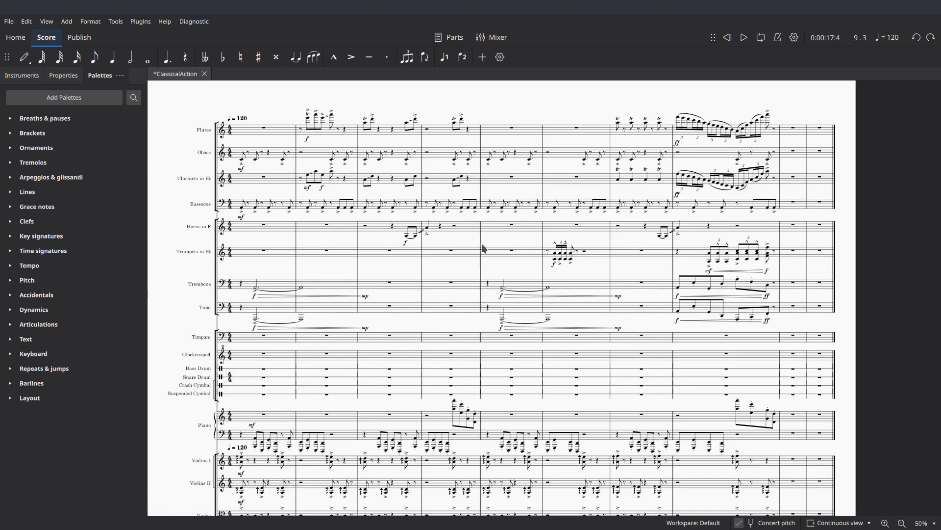
# - Select the first beat of measure 1 across all woodwind and brass staves, from the Flutes down to the Tuba
pyautogui.scroll(-2, 483, 247)
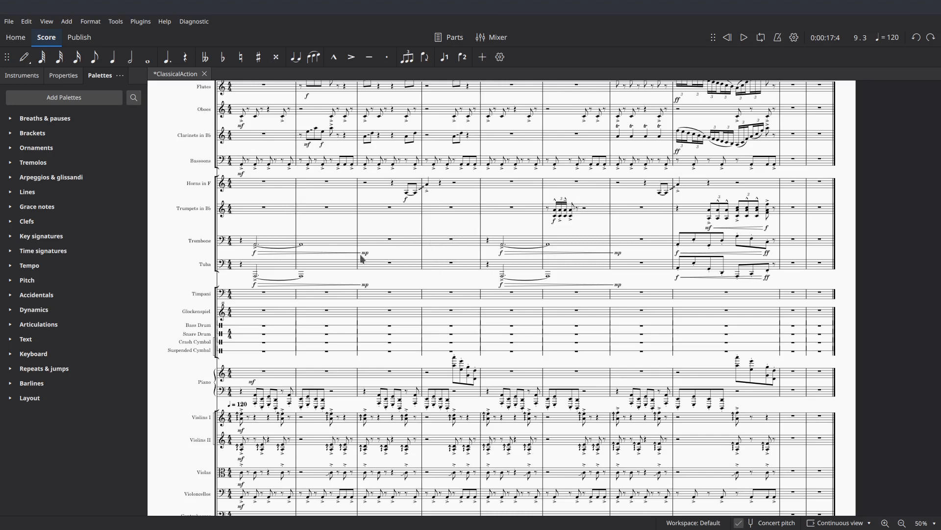
pyautogui.scroll(3, 360, 254)
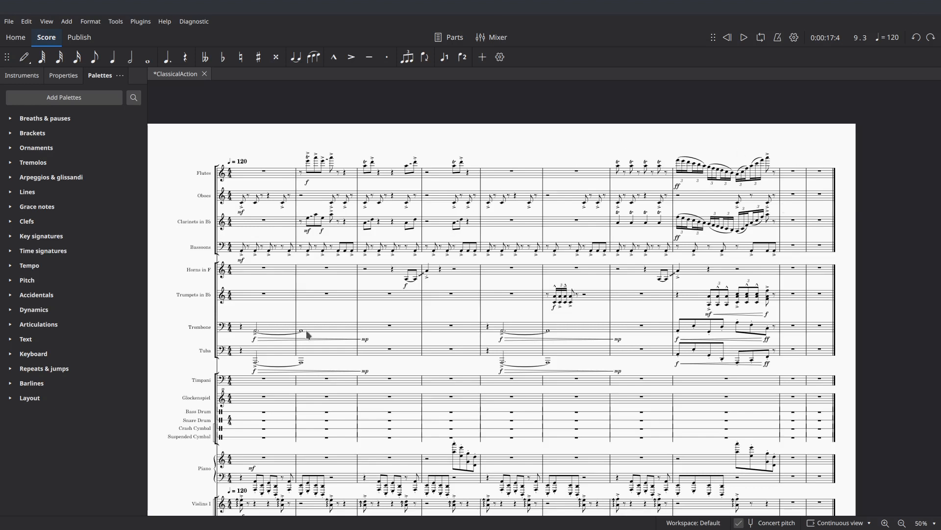
pyautogui.click(249, 175)
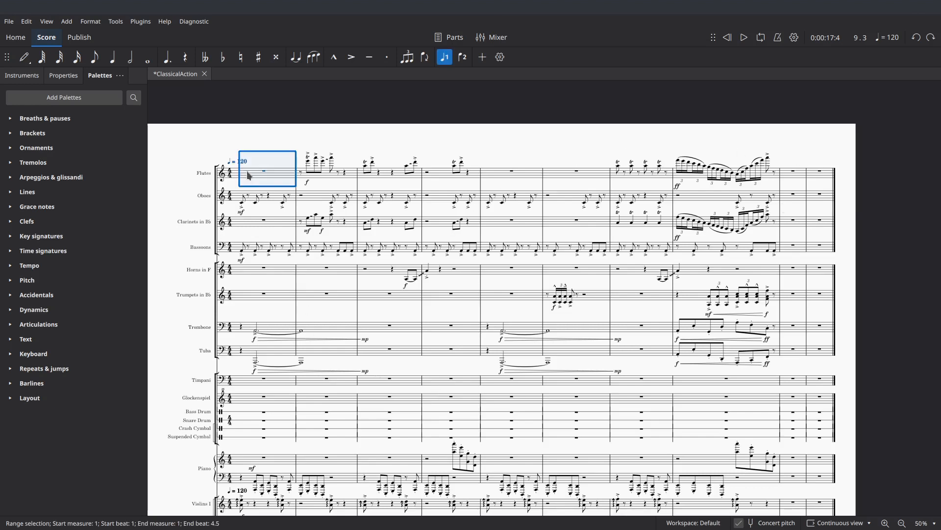
pyautogui.hotkey('shift', 'Down')
pyautogui.hotkey('shift', 'Down')
pyautogui.hotkey('shift', 'Down')
pyautogui.hotkey('shift', 'Down')
pyautogui.hotkey('shift', 'Down')
pyautogui.hotkey('shift', 'Down')
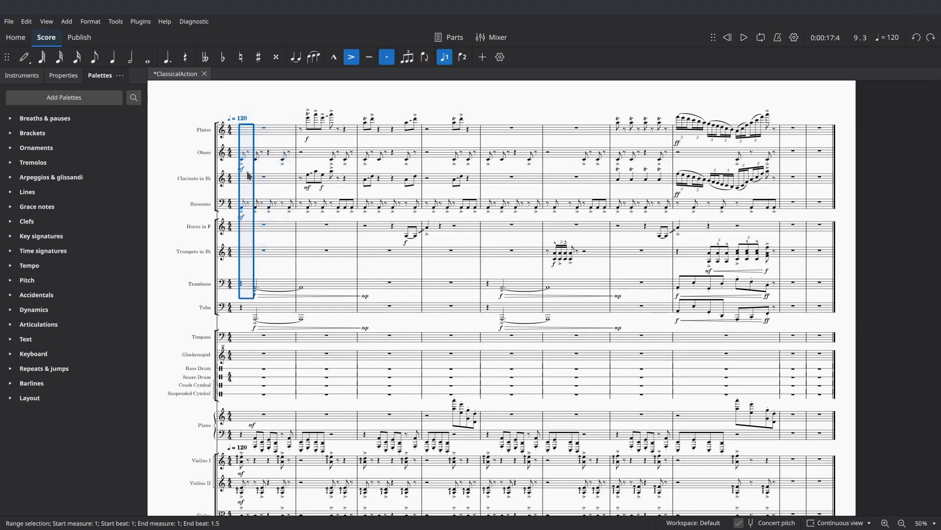
pyautogui.hotkey('shift', 'Down')
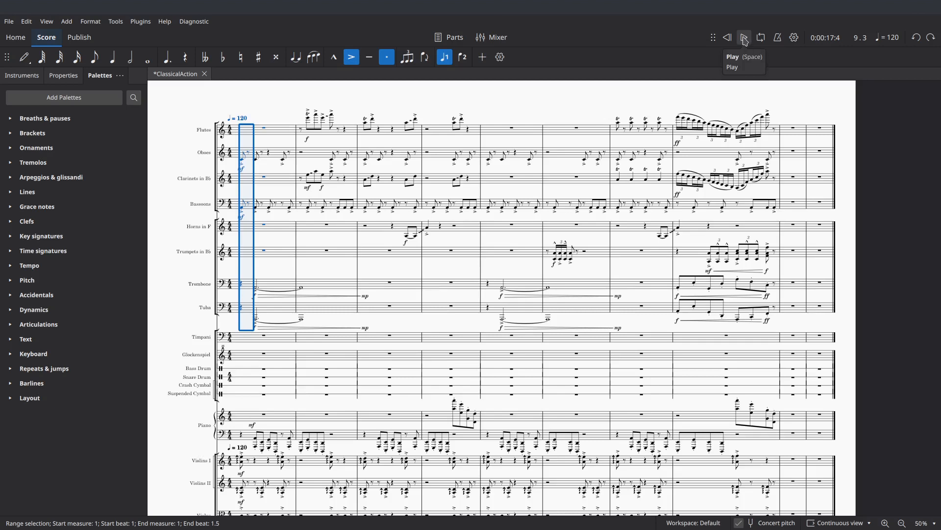
# - Play the selected woodwind and brass parts through to measure 9, and replay the full score from the start with nothing selected
pyautogui.click(745, 40)
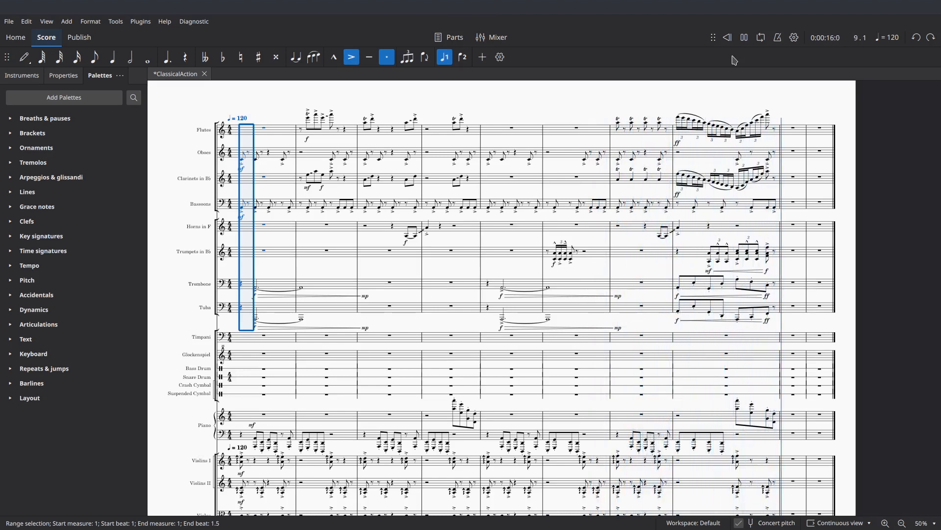
pyautogui.click(745, 38)
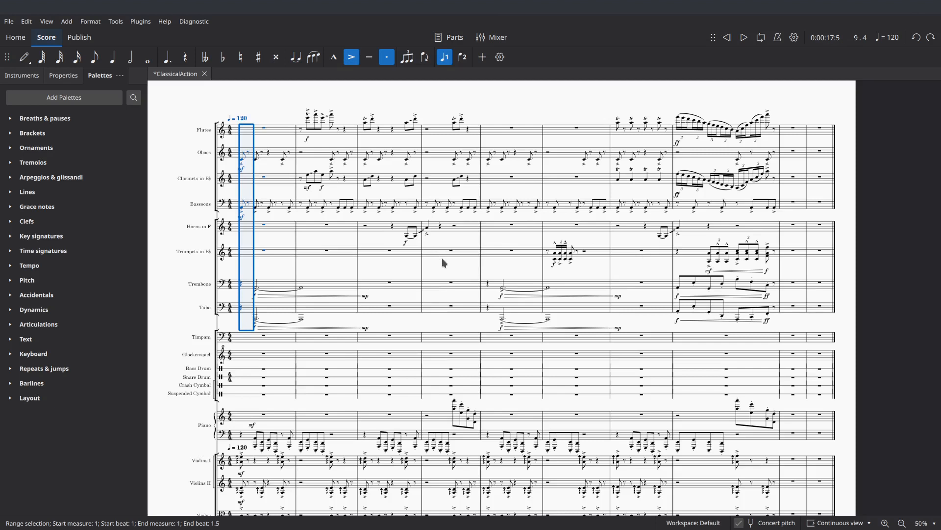
pyautogui.click(407, 267)
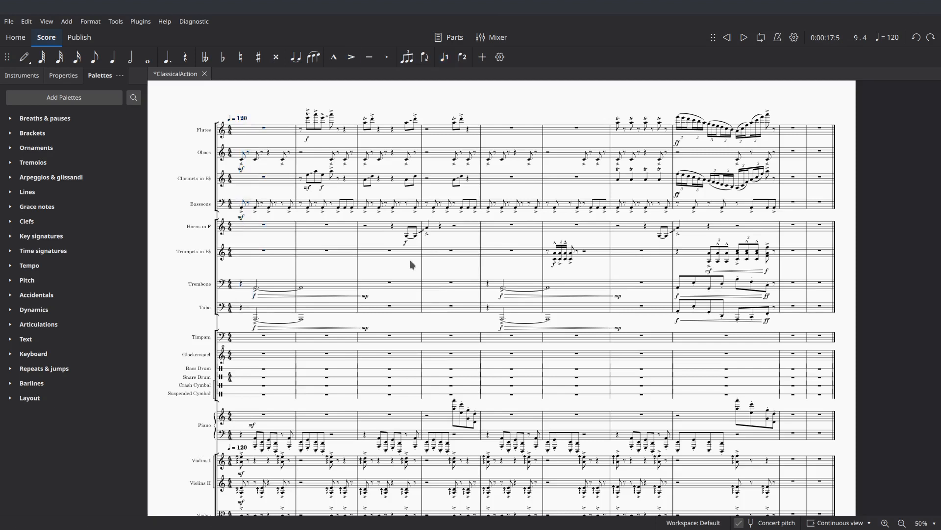
pyautogui.click(728, 38)
pyautogui.click(744, 38)
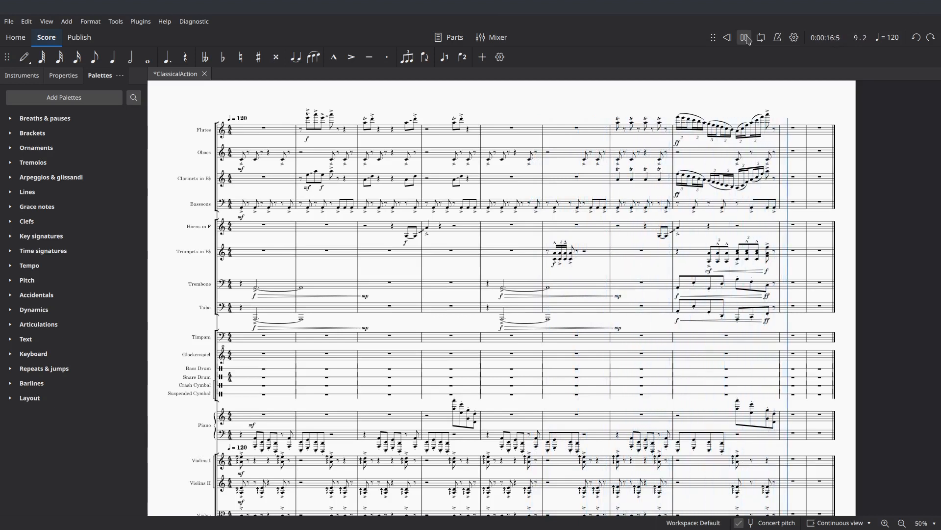
pyautogui.click(745, 38)
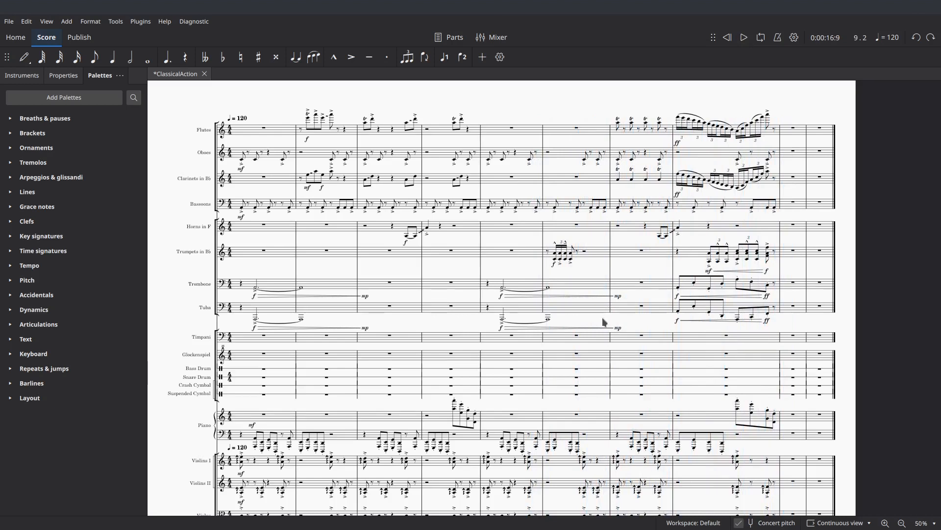
# - Set the zoom to 100% and examine the percussion parts from the Timpani to the Suspended Cymbal across measures 1 to 8
pyautogui.scroll(-1, 602, 316)
pyautogui.click(934, 523)
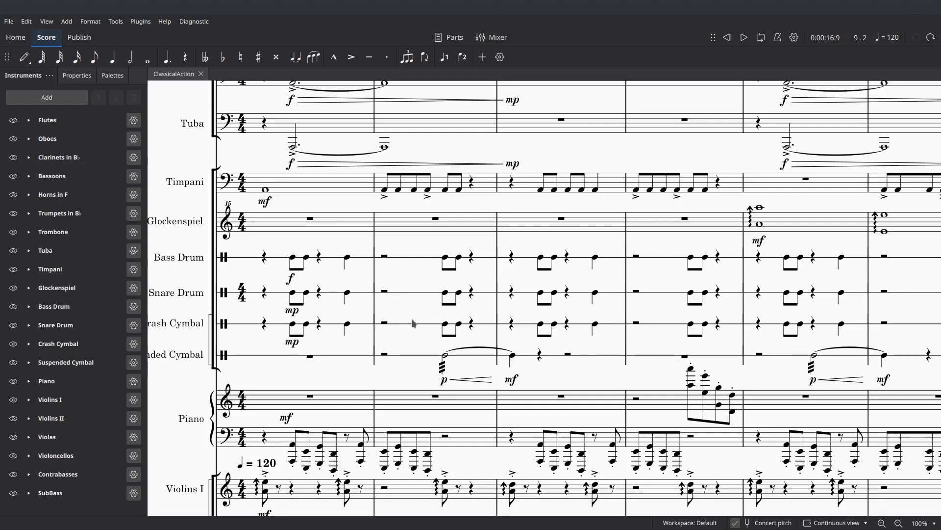
pyautogui.moveTo(425, 367); pyautogui.dragTo(416, 295)
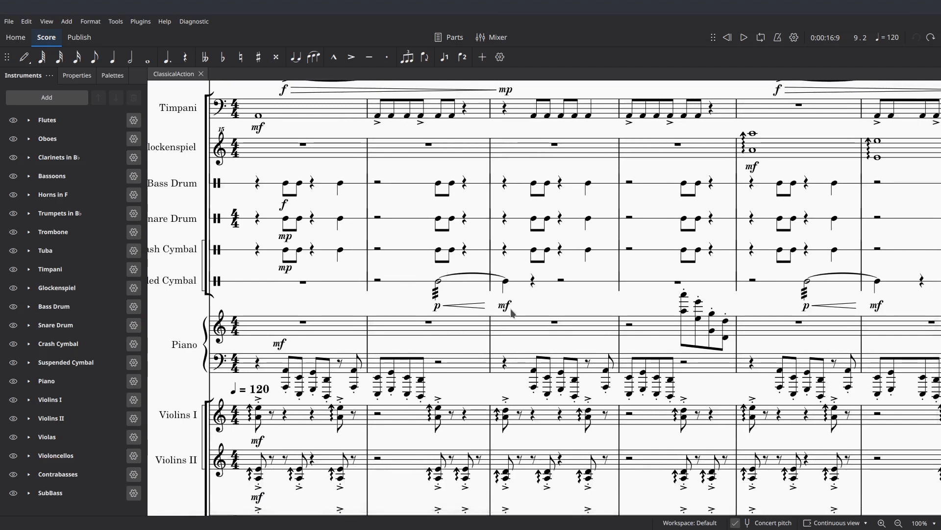
pyautogui.moveTo(566, 295); pyautogui.dragTo(424, 319)
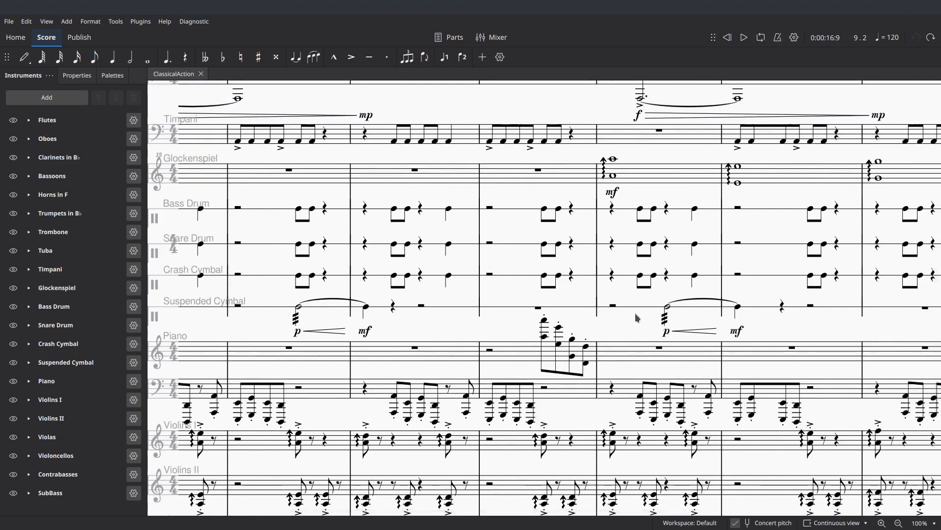
pyautogui.scroll(-2, 612, 314)
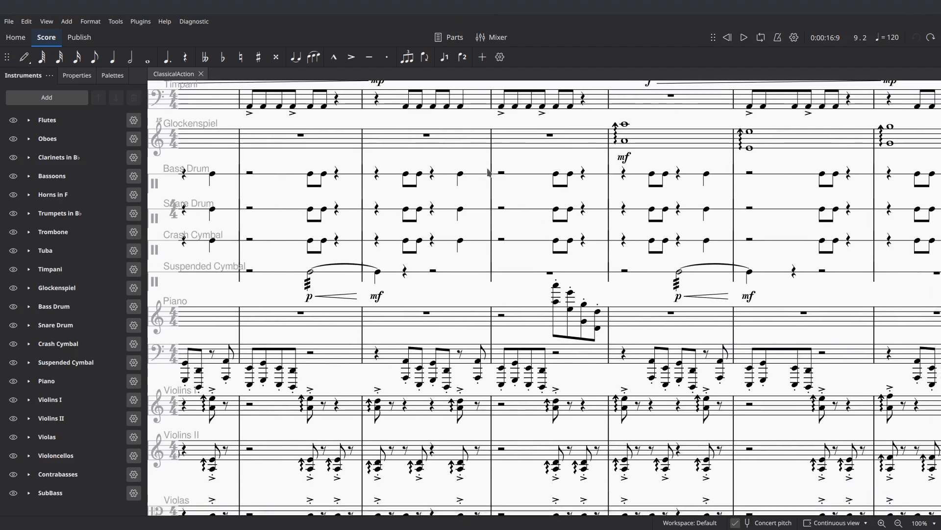
pyautogui.moveTo(462, 129); pyautogui.dragTo(260, 228)
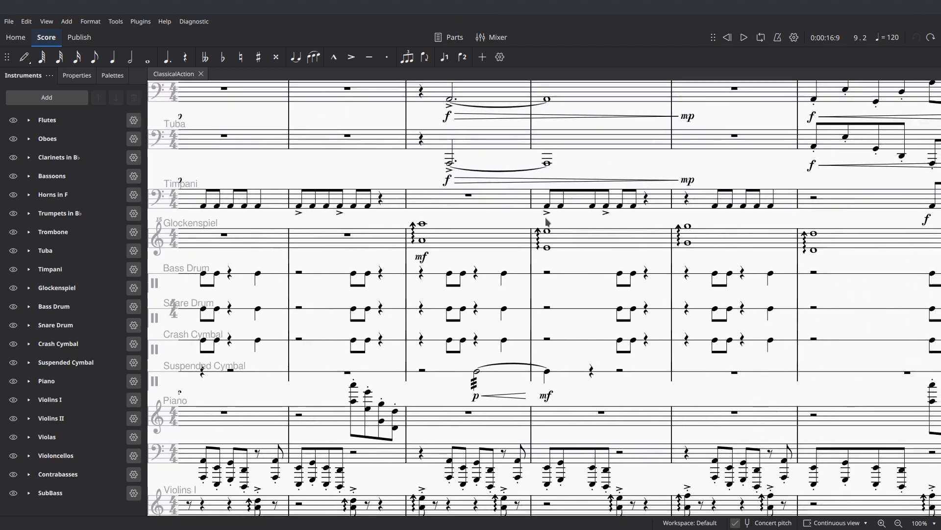
pyautogui.moveTo(623, 225); pyautogui.dragTo(526, 237)
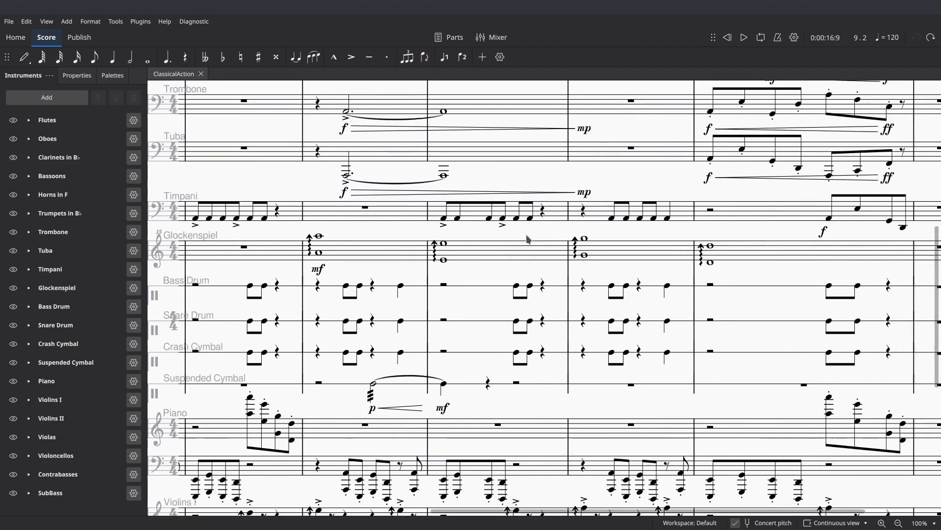
pyautogui.hscroll(3, 772, 224)
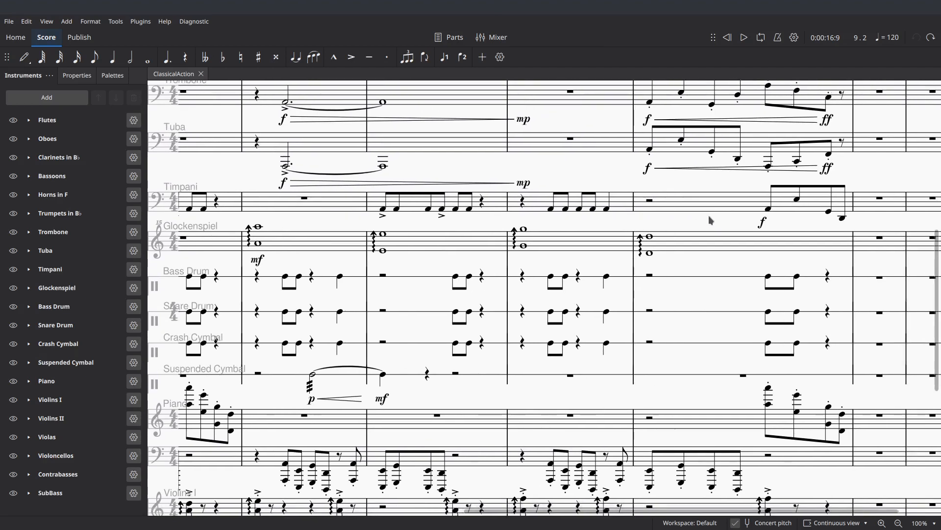
pyautogui.moveTo(729, 214); pyautogui.dragTo(940, 190)
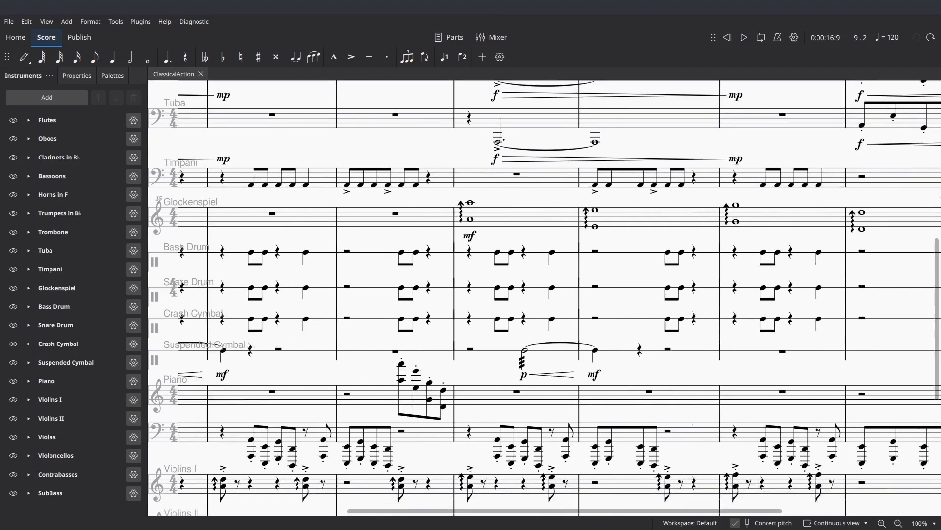
pyautogui.moveTo(533, 198); pyautogui.dragTo(707, 162)
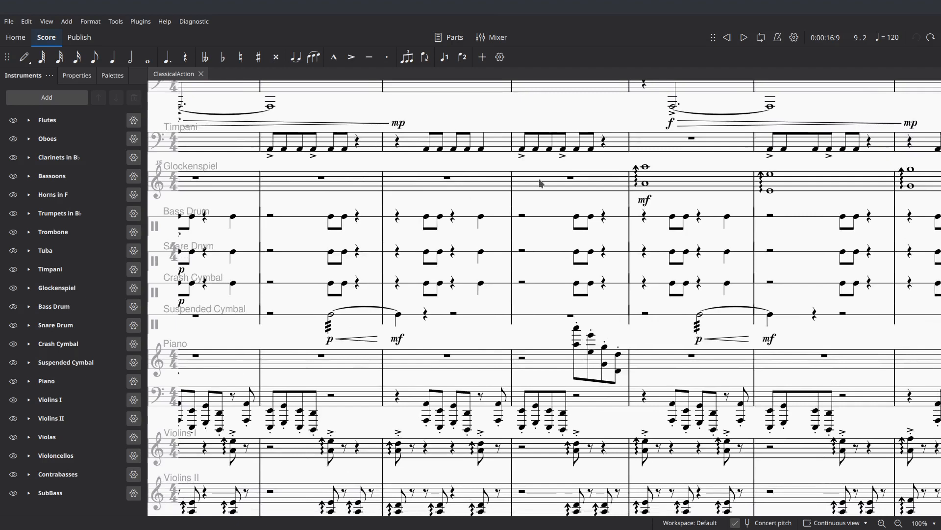
pyautogui.hscroll(-5, 466, 379)
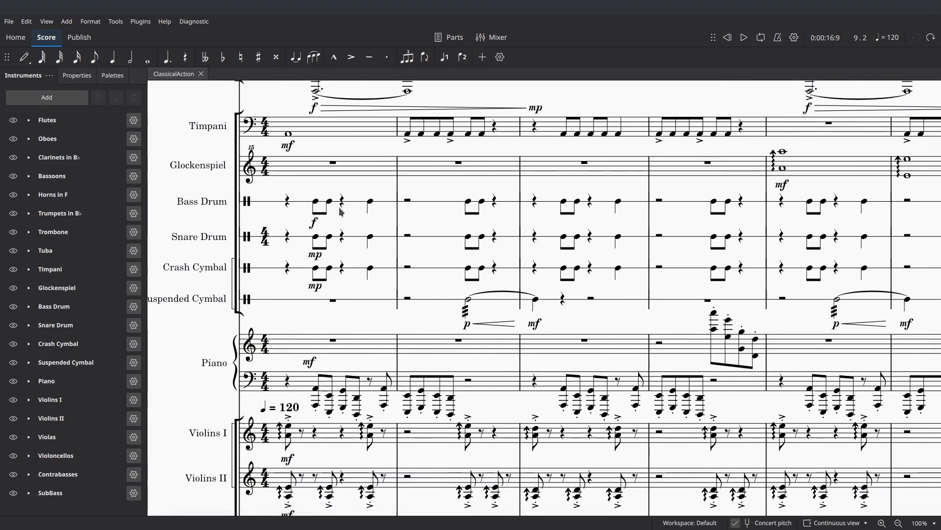
# - Select the first beat of measure 1 from the Timpani down to the Piano and play those staves through to measure 9
pyautogui.click(302, 135)
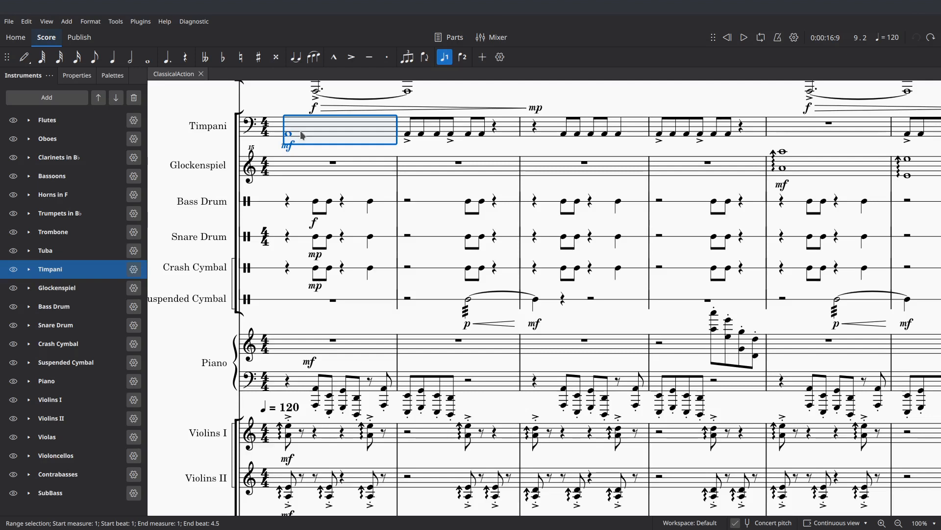
pyautogui.hotkey('shift', 'Down')
pyautogui.hotkey('shift', 'Down')
pyautogui.hotkey('shift', 'Down')
pyautogui.hotkey('shift', 'Down')
pyautogui.hotkey('shift', 'Down')
pyautogui.hotkey('shift', 'Down')
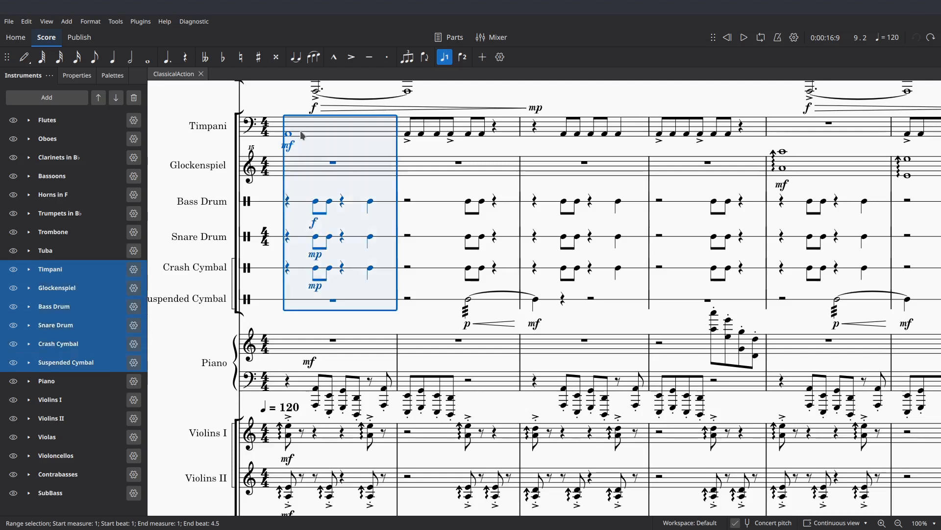
pyautogui.hotkey('shift', 'Down')
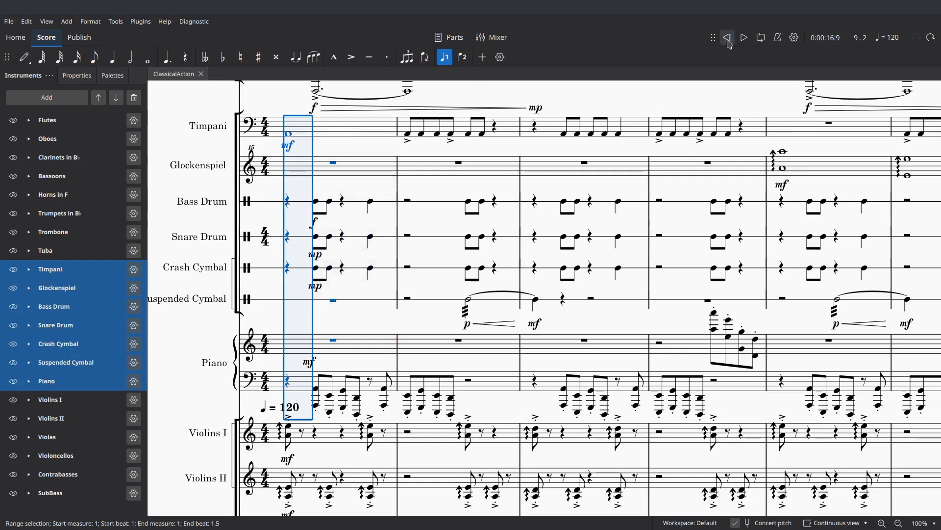
pyautogui.click(745, 40)
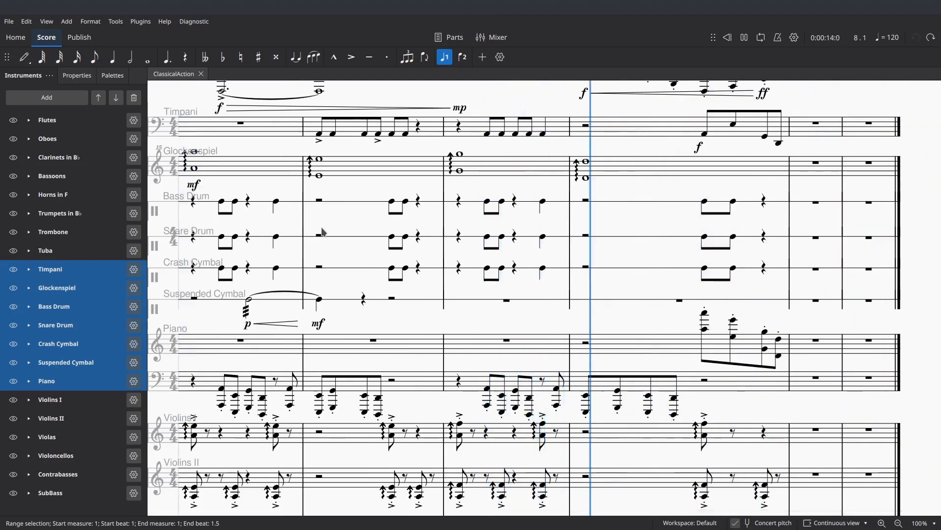
pyautogui.click(745, 37)
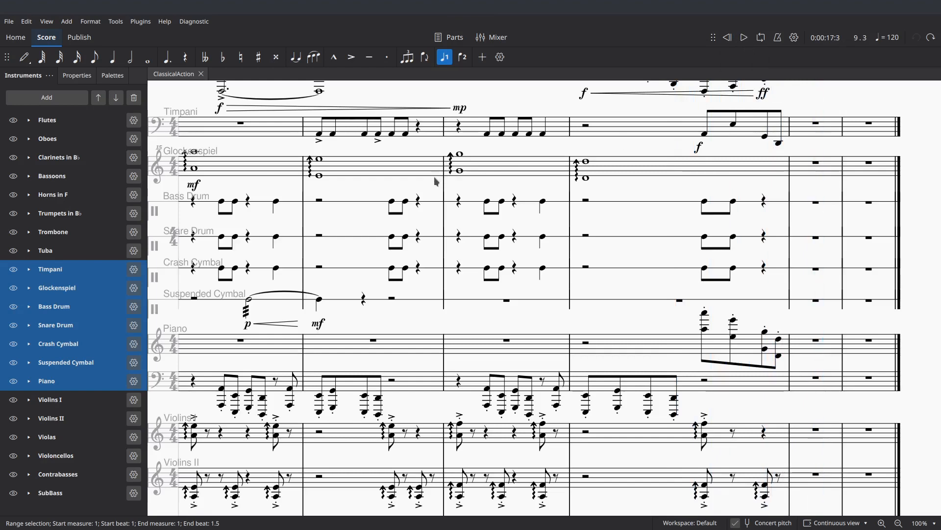
# - Examine how the timpani, glockenspiel, drum and cymbal entries line up with the piano and string accents below and the low brass above
pyautogui.hscroll(-15, 687, 181)
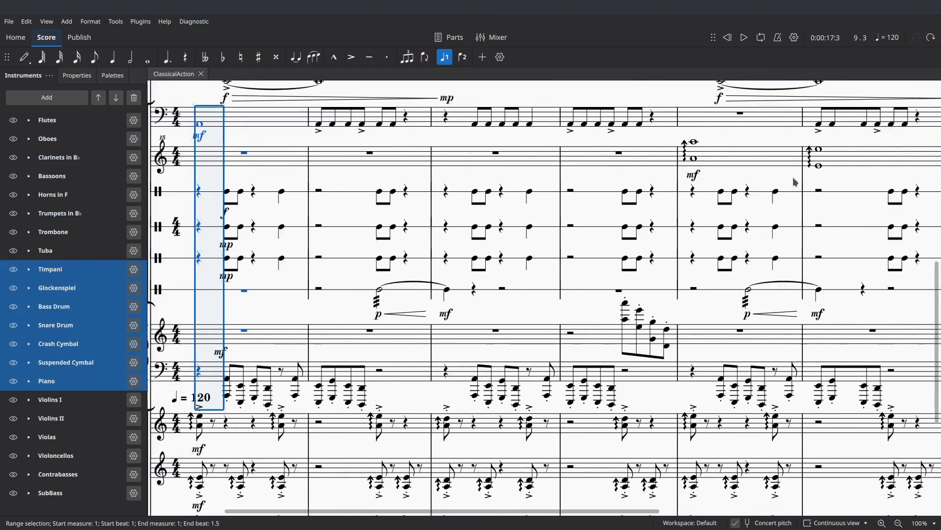
pyautogui.hscroll(-5, 784, 174)
pyautogui.hscroll(10, 752, 166)
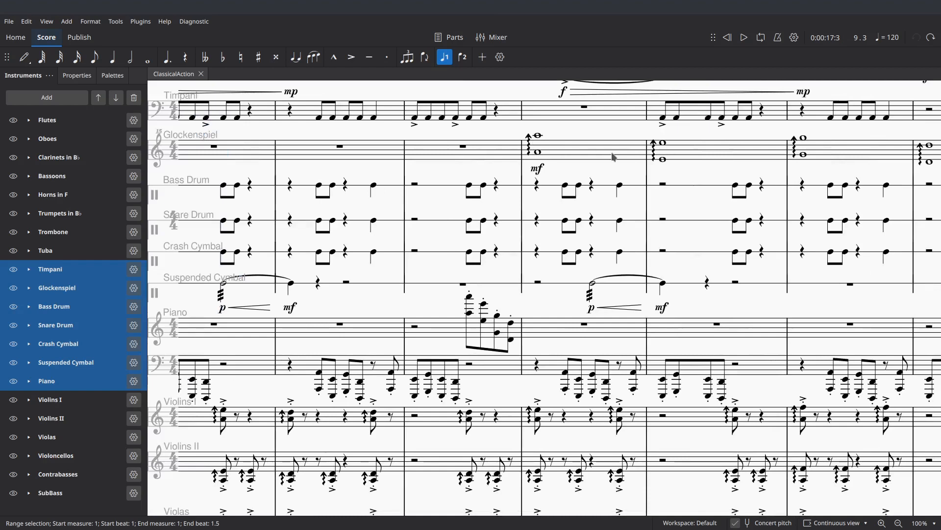
pyautogui.hscroll(5, 586, 197)
pyautogui.scroll(2, 584, 210)
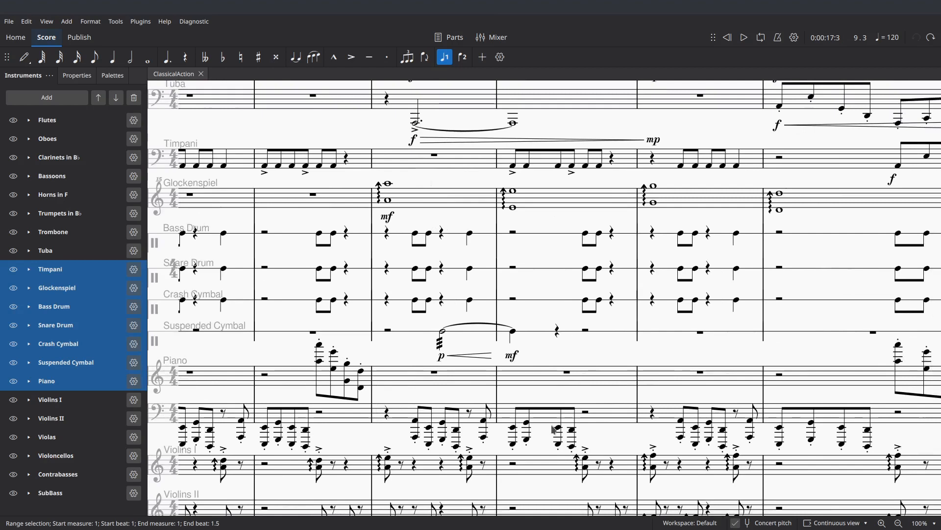
pyautogui.scroll(-4, 652, 439)
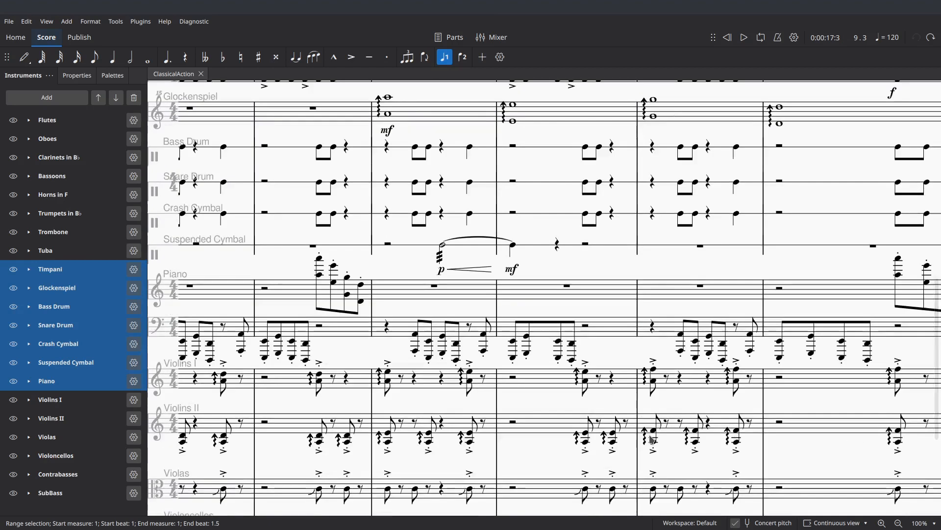
pyautogui.scroll(-2, 633, 363)
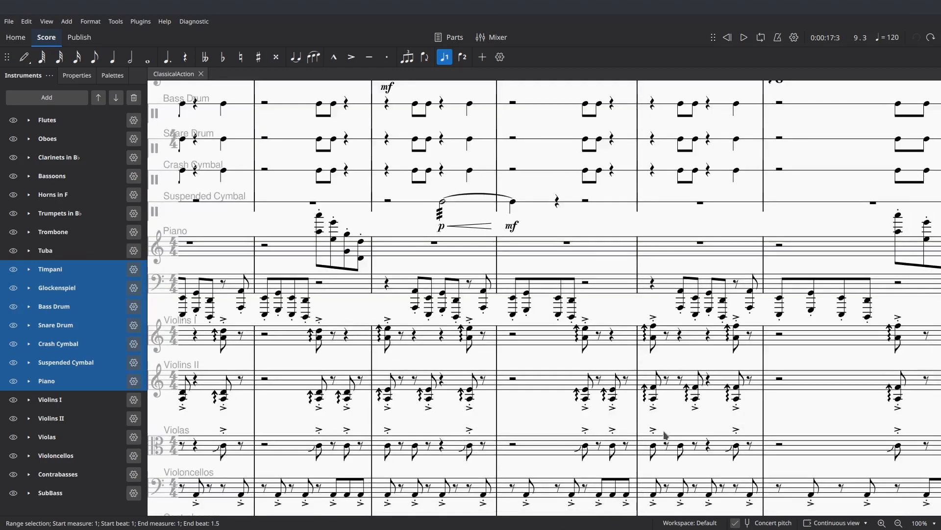
pyautogui.scroll(-2, 680, 430)
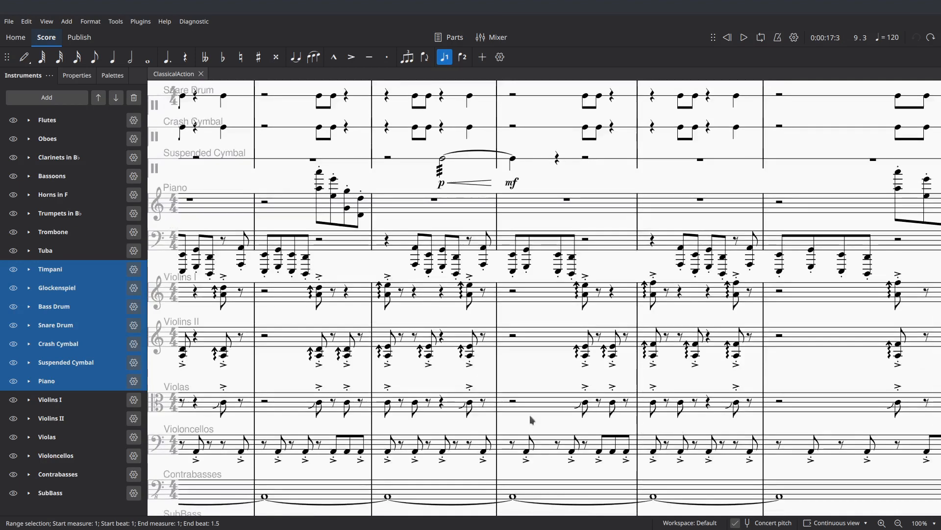
pyautogui.scroll(6, 692, 378)
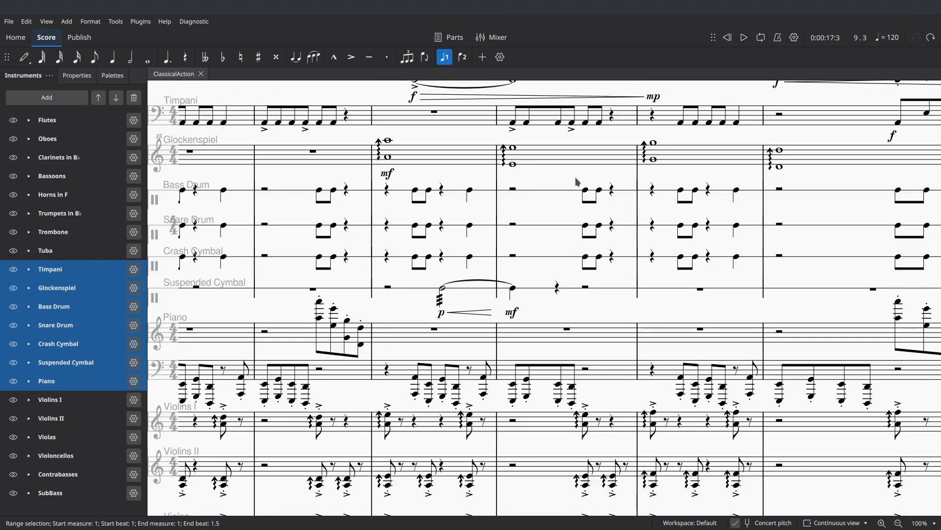
pyautogui.scroll(5, 575, 177)
pyautogui.hscroll(-3, 575, 178)
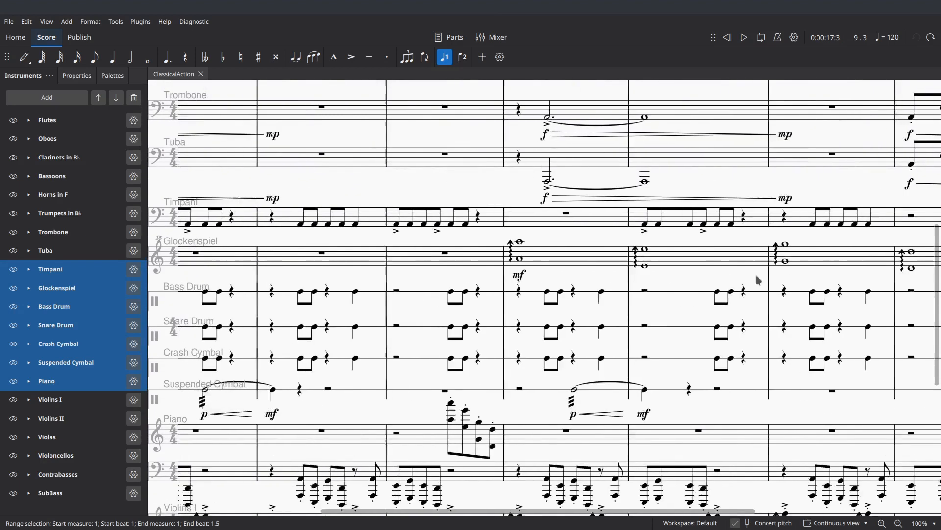
pyautogui.hscroll(-2, 758, 280)
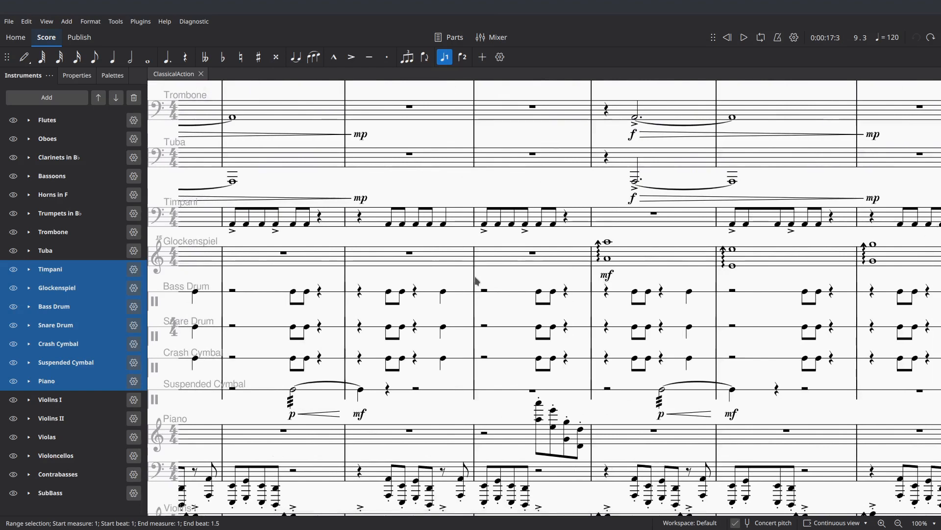
pyautogui.hscroll(-3, 489, 280)
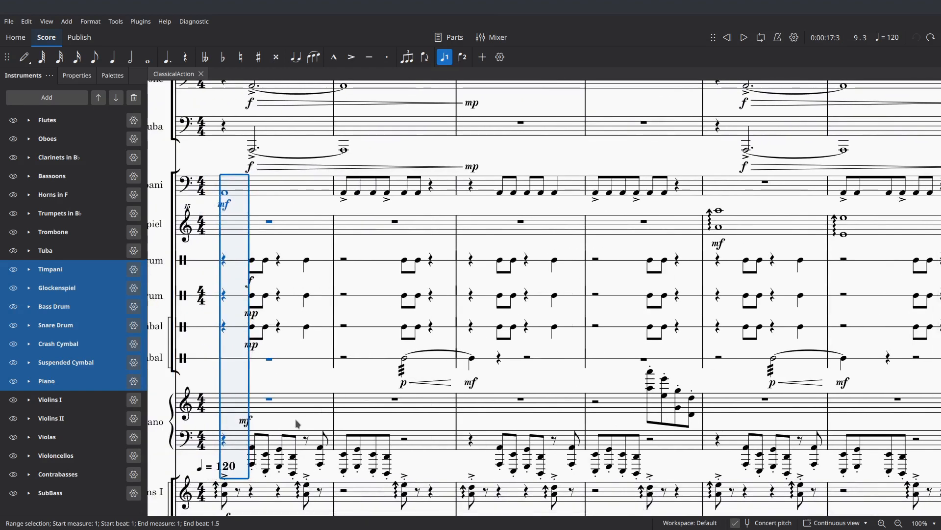
# - Clear the percussion selection and select measures 1 to 2 across all string staves, from Violins I down to the SubBass
pyautogui.click(324, 378)
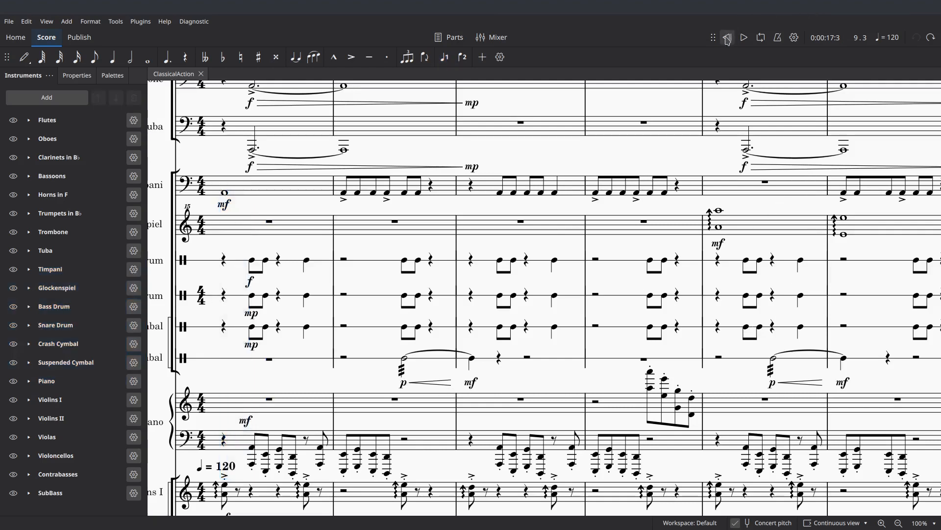
pyautogui.scroll(-3, 582, 305)
pyautogui.scroll(-2, 582, 305)
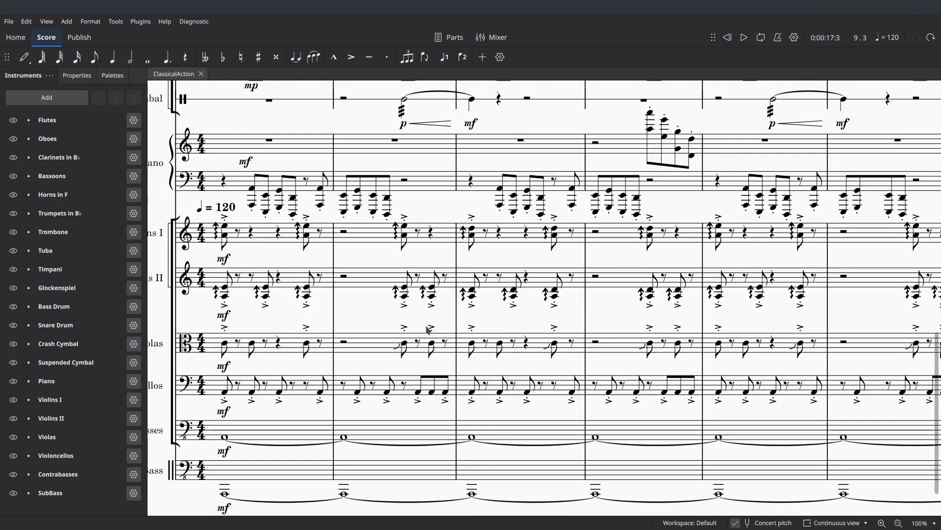
pyautogui.click(261, 236)
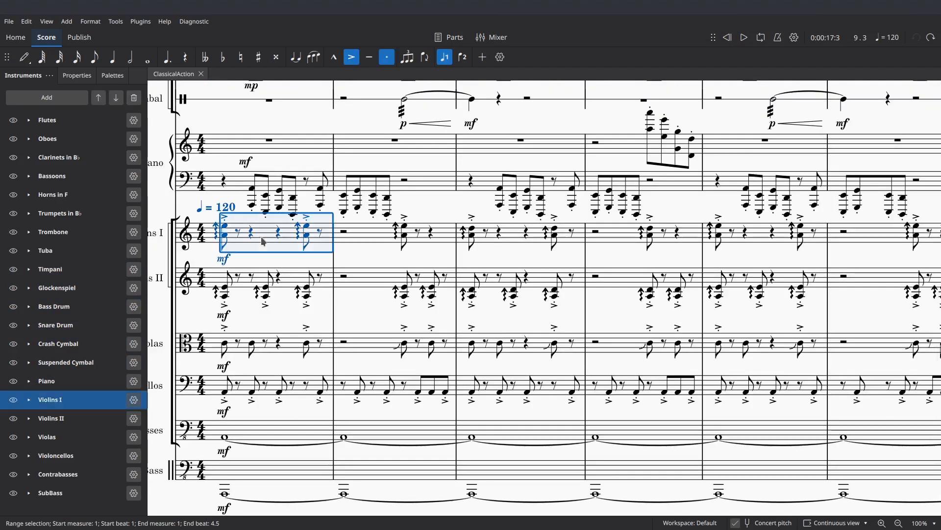
pyautogui.hotkey('shift', 'Down')
pyautogui.hotkey('shift', 'Down')
pyautogui.hotkey('shift', 'Down')
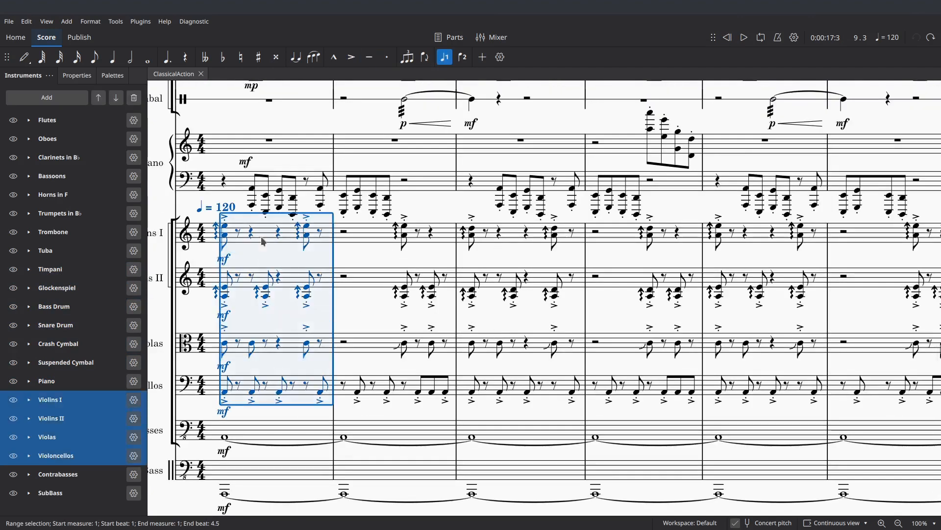
pyautogui.hotkey('shift', 'Right')
pyautogui.hotkey('shift', 'Down')
pyautogui.hotkey('shift', 'Down')
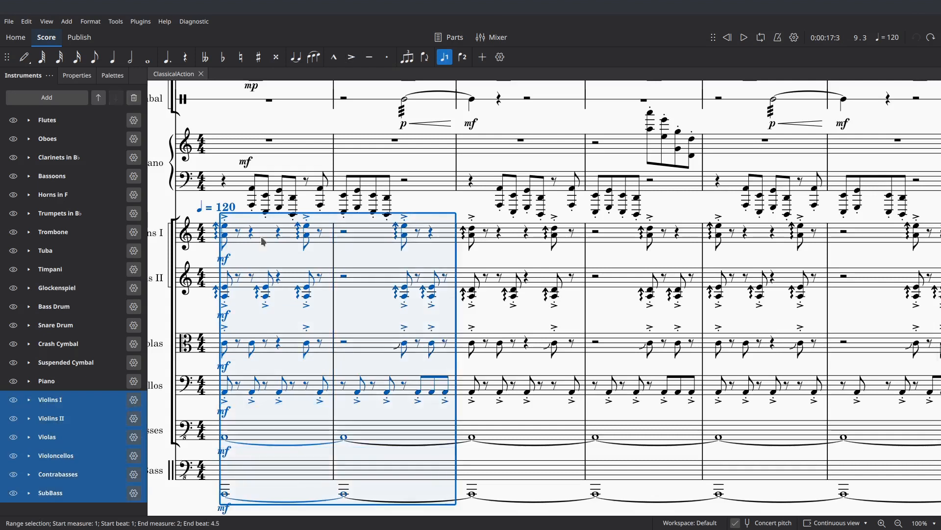
# - Reduce the string selection to measure 1 only and play the string staves from Violins I to SubBass through to measure 9
pyautogui.hotkey('shift', 'Left')
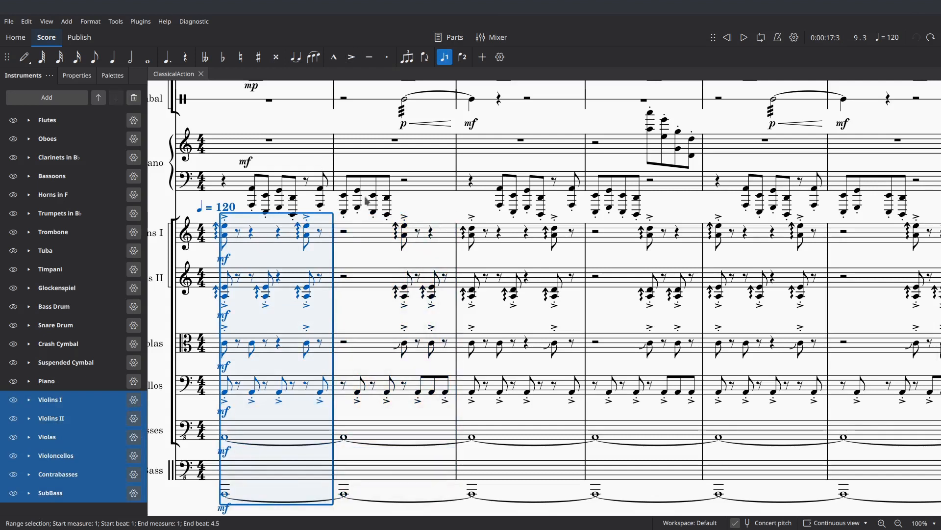
pyautogui.click(744, 38)
pyautogui.scroll(-12, 561, 295)
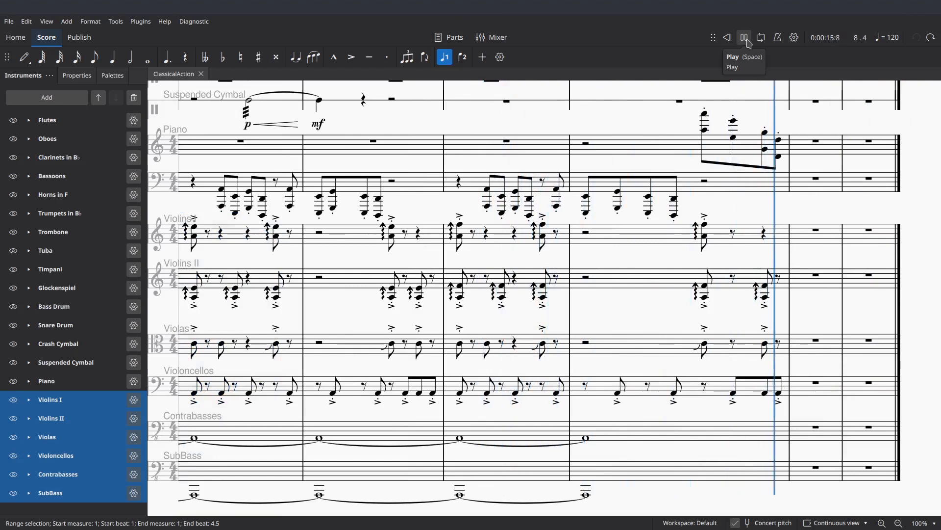
pyautogui.click(748, 41)
pyautogui.moveTo(603, 297); pyautogui.dragTo(872, 288)
pyautogui.moveTo(607, 305); pyautogui.dragTo(771, 330)
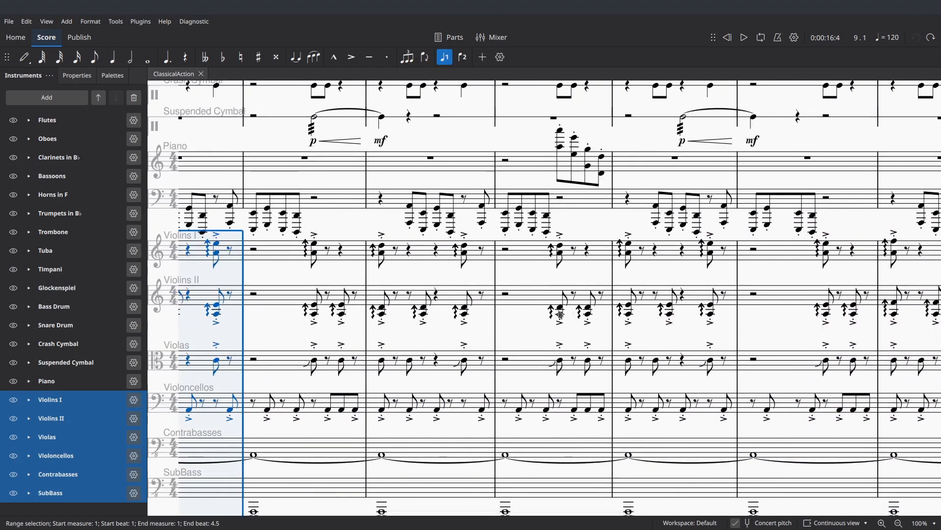
# - Clear the string selection, set the zoom to 25% and play the complete orchestral score from the beginning
pyautogui.click(535, 326)
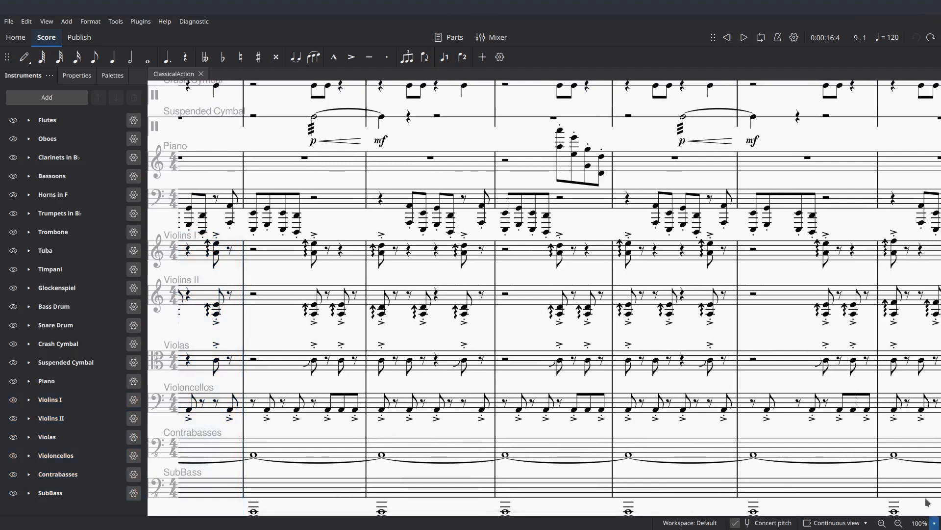
pyautogui.click(934, 522)
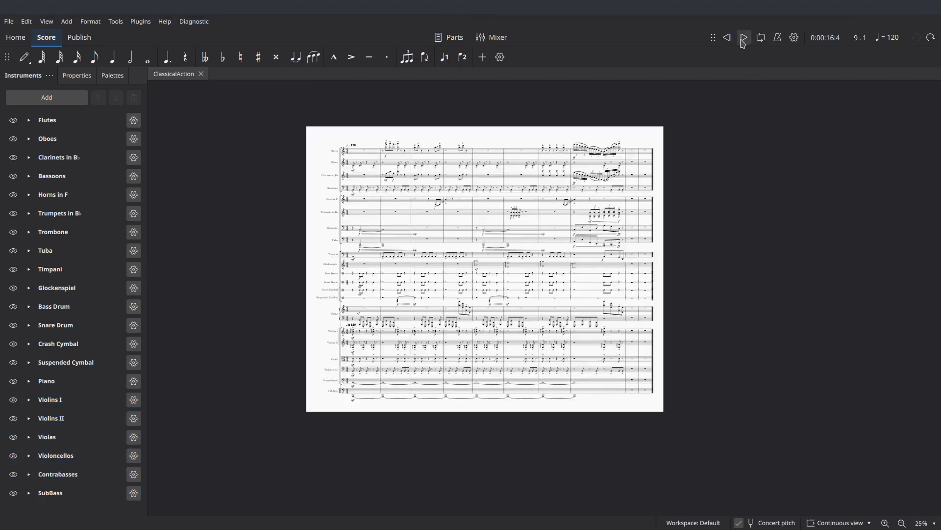
pyautogui.click(875, 336)
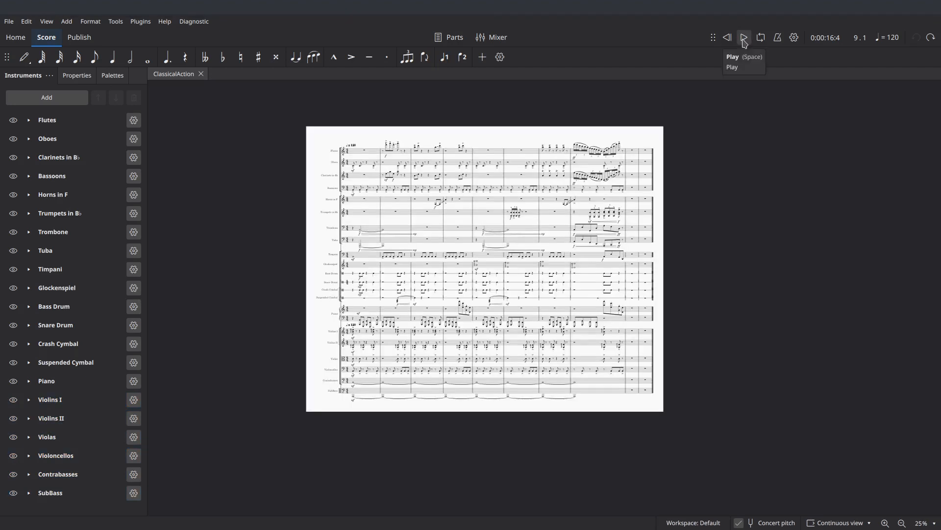
pyautogui.click(744, 39)
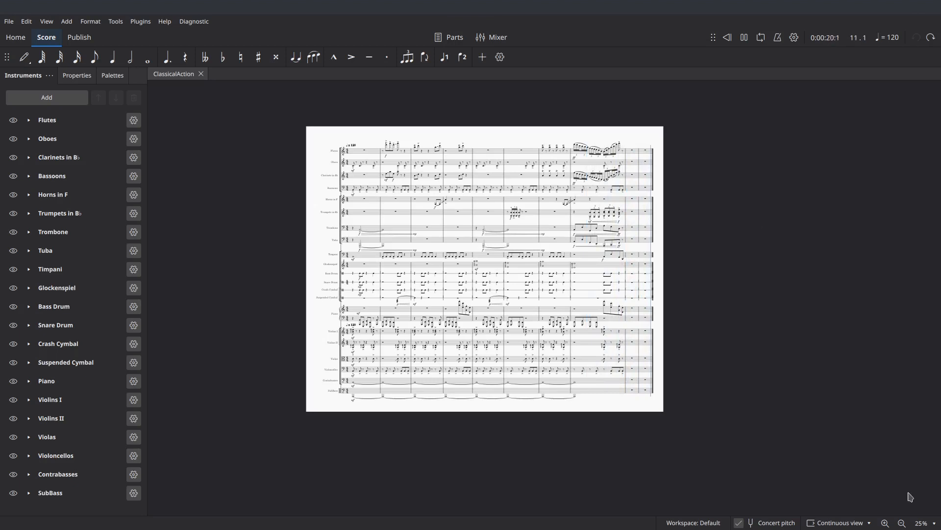
# - Stop playback and set up an export of the full main score in WAV audio format
pyautogui.click(936, 523)
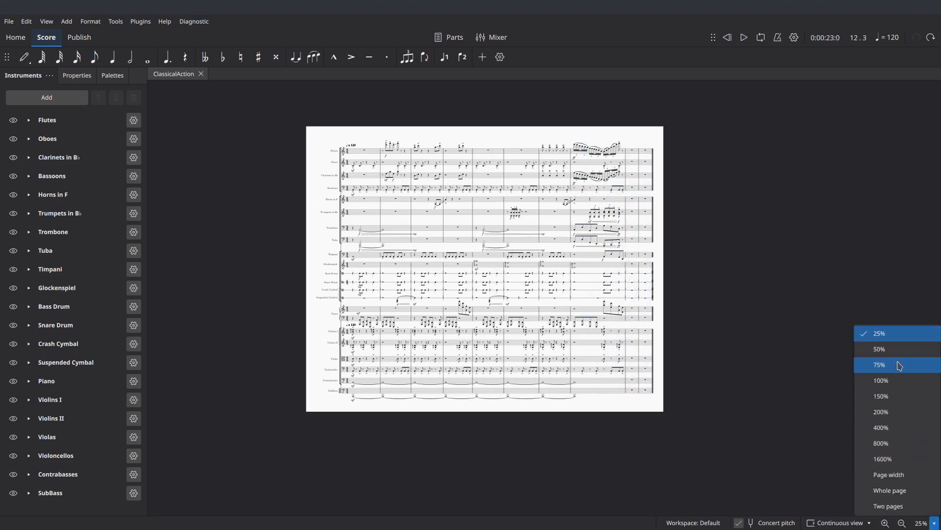
pyautogui.click(881, 364)
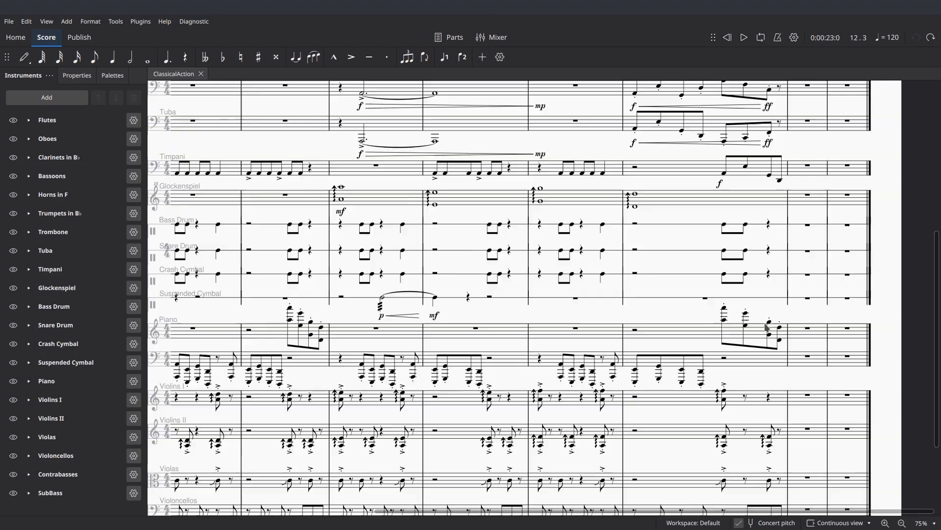
pyautogui.click(8, 21)
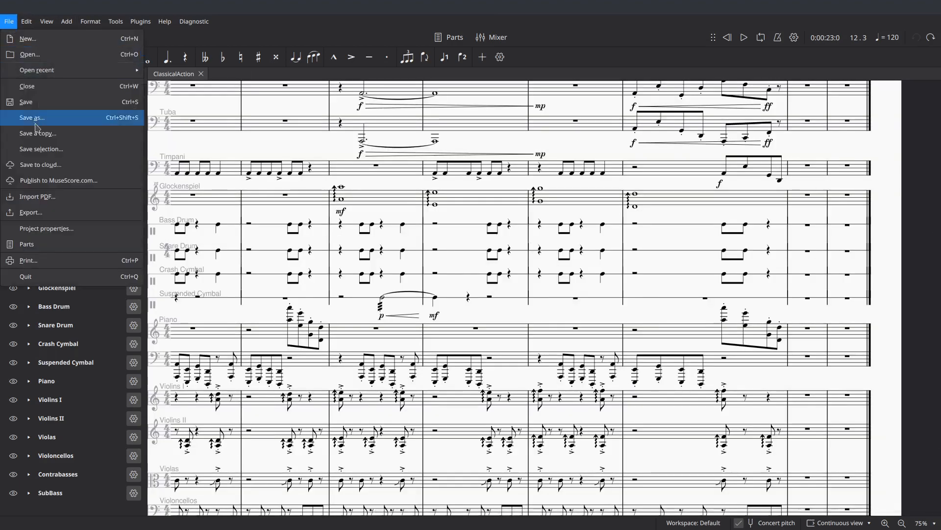
pyautogui.click(30, 212)
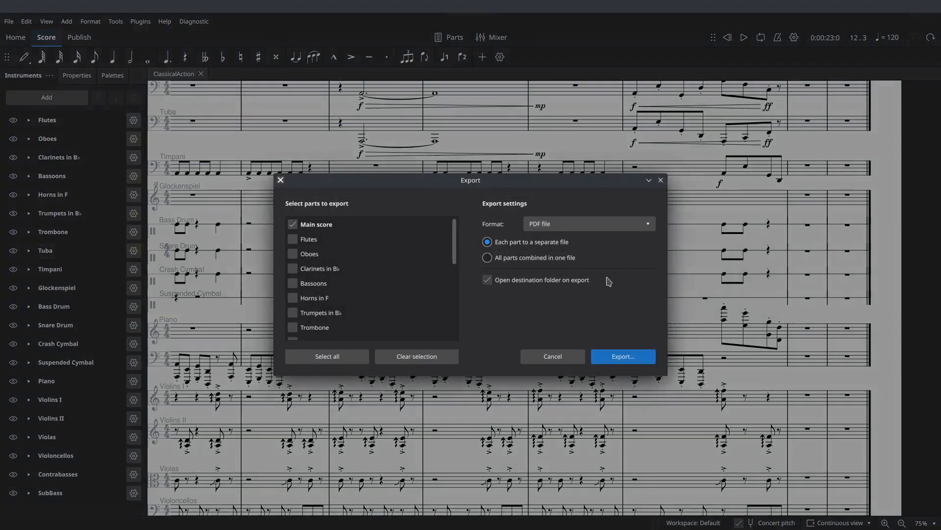
pyautogui.click(639, 231)
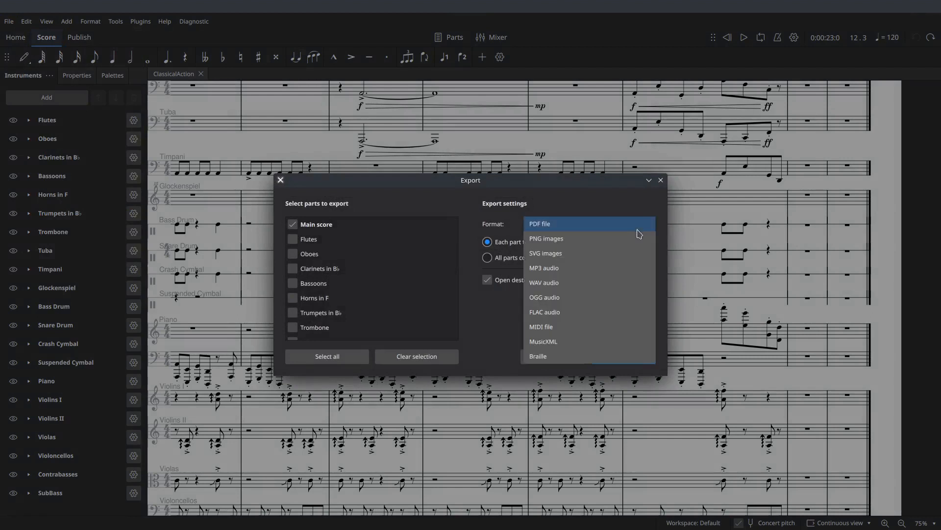
pyautogui.click(578, 283)
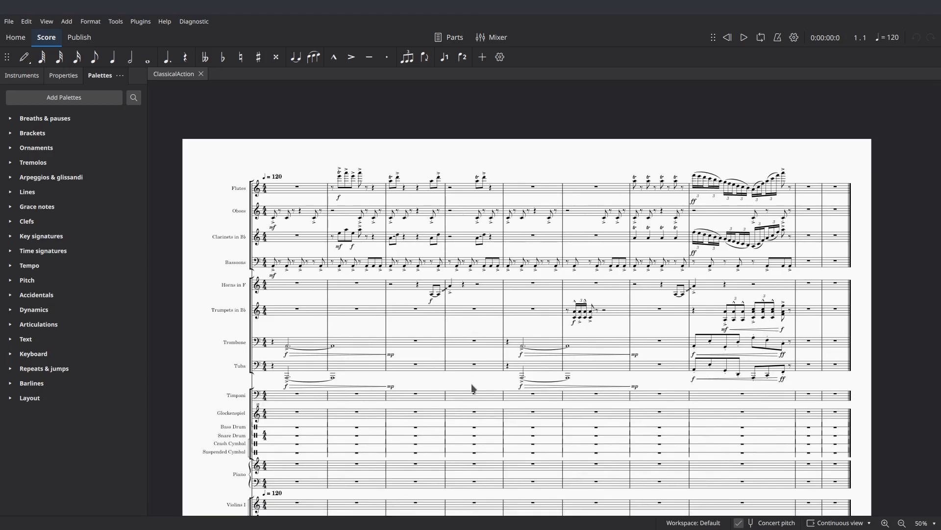
# - Look over the version of ClassicalAction holding only woodwinds and brass, and set its main score export to WAV audio
pyautogui.scroll(-2, 470, 390)
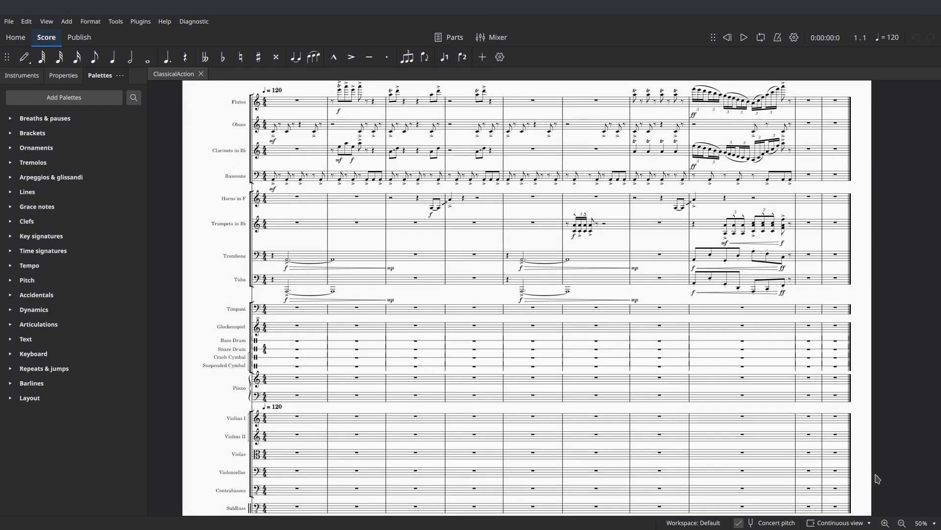
pyautogui.scroll(-2, 878, 478)
pyautogui.scroll(4, 870, 472)
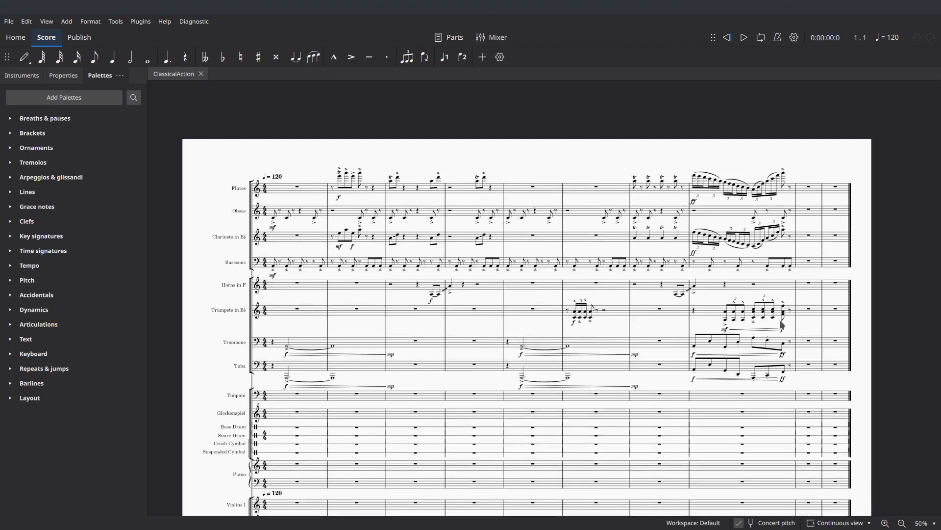
pyautogui.click(8, 21)
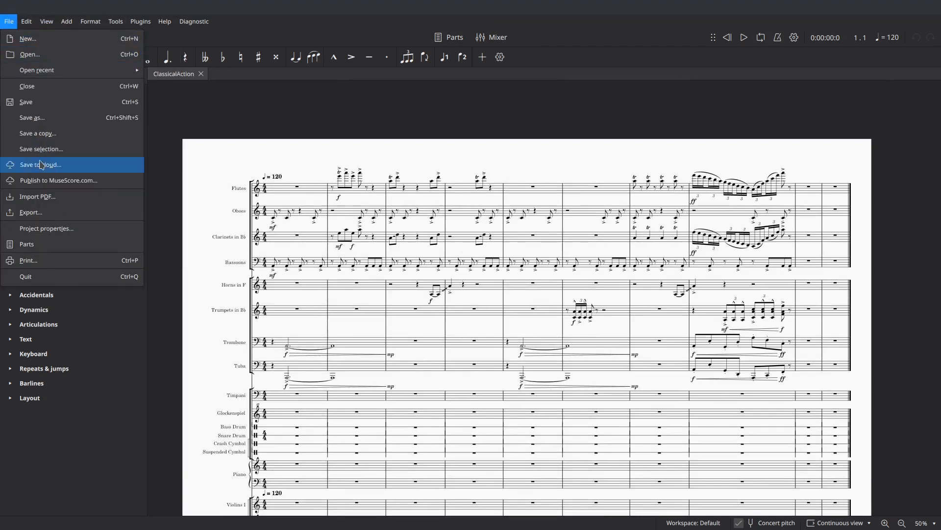
pyautogui.click(45, 214)
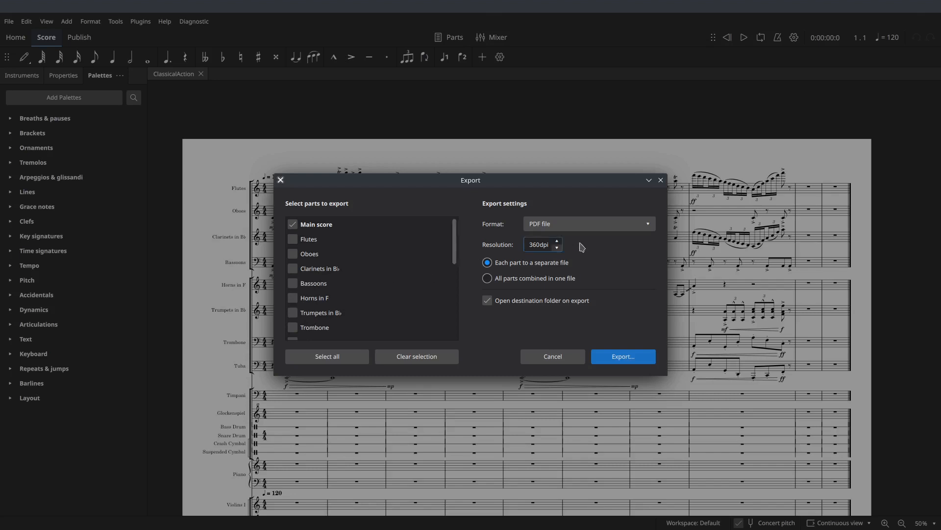
pyautogui.click(617, 225)
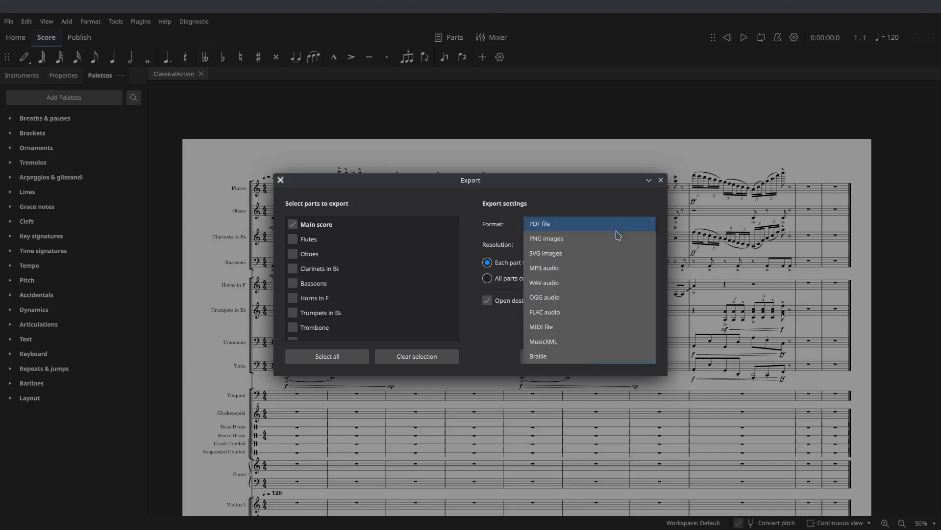
pyautogui.click(598, 286)
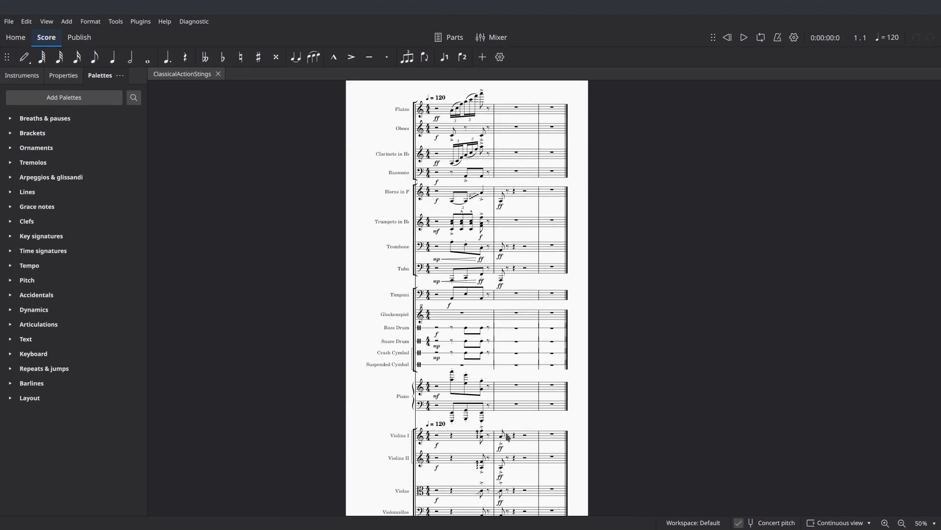
# - Examine all staves of the ClassicalActionStings score, from the Flutes down to the SubBass
pyautogui.scroll(3, 508, 436)
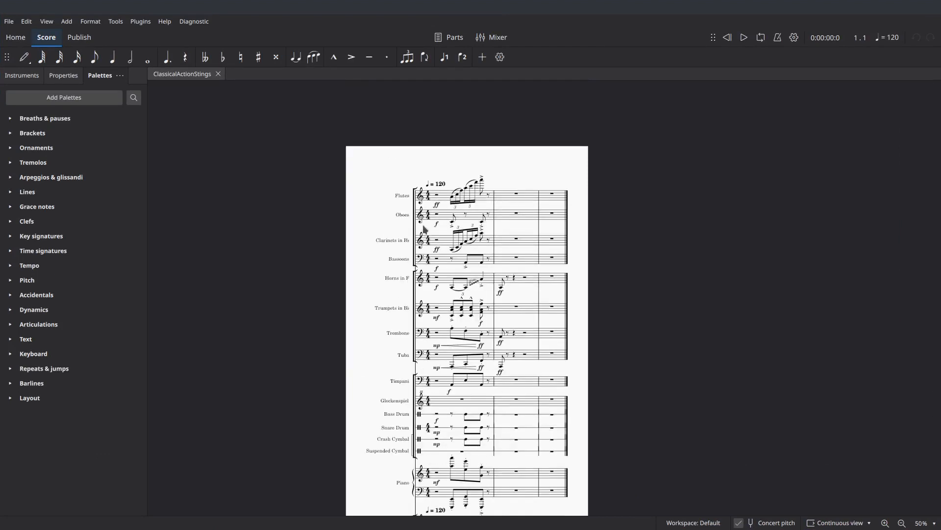
pyautogui.scroll(-8, 540, 307)
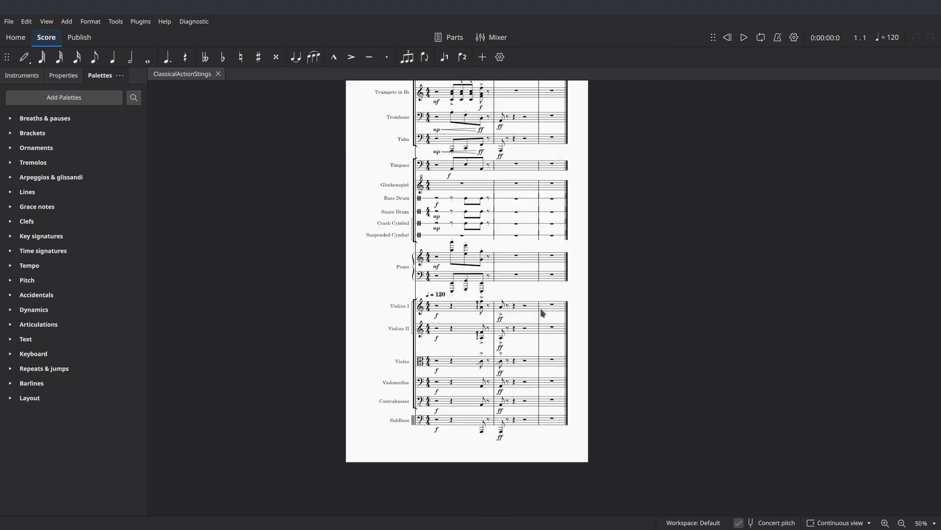
pyautogui.scroll(5, 573, 392)
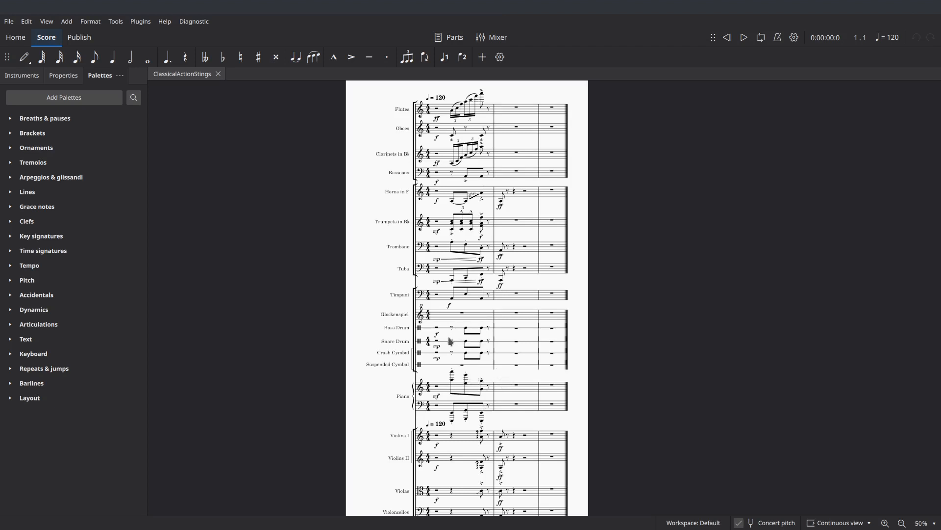
pyautogui.scroll(-3, 539, 377)
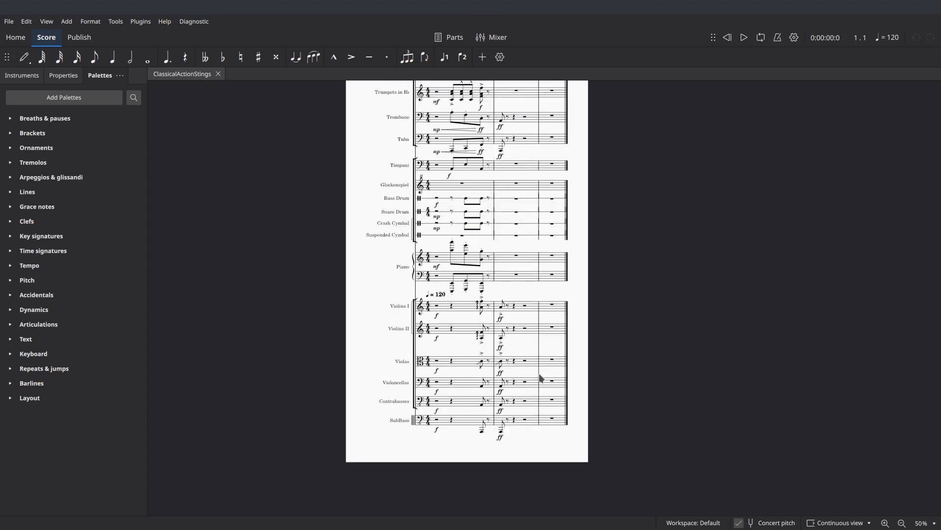
pyautogui.scroll(4, 508, 373)
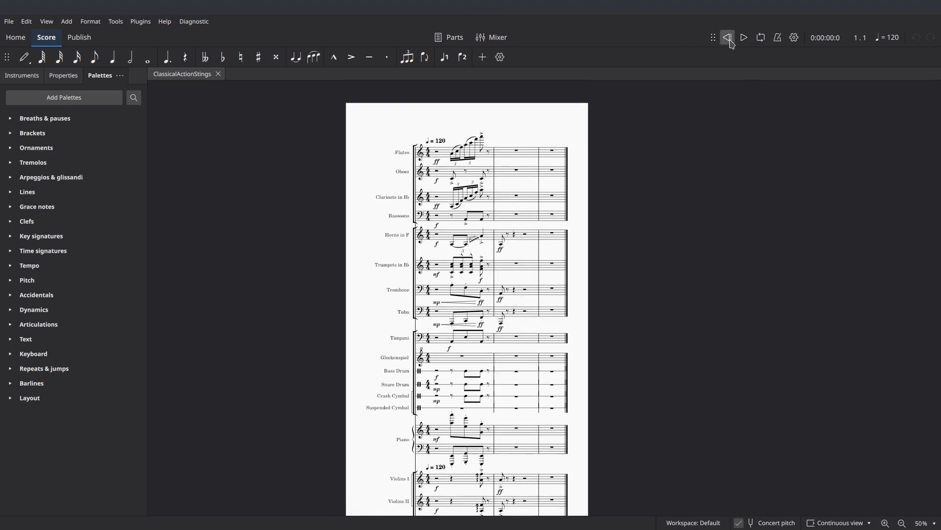
# - Play the ClassicalActionStings score through measure 2 and look over its percussion, piano and string staves
pyautogui.click(744, 37)
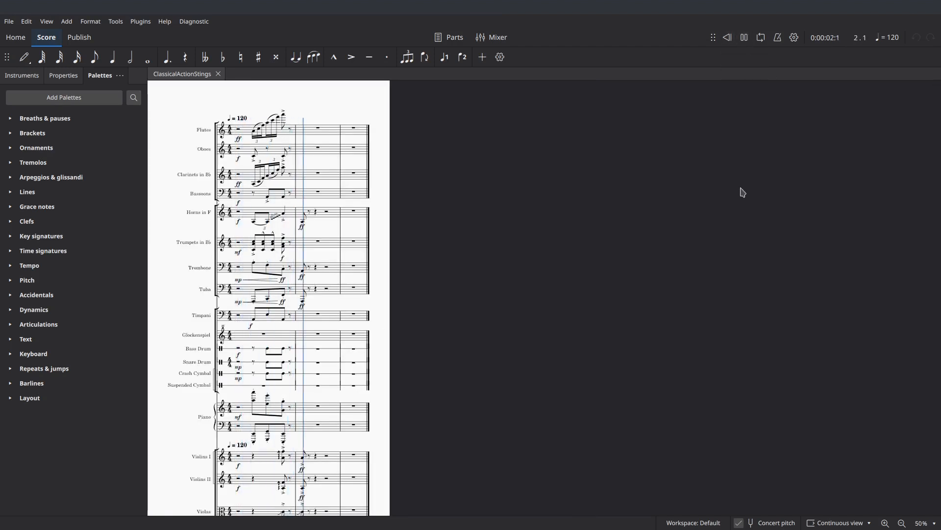
pyautogui.click(744, 39)
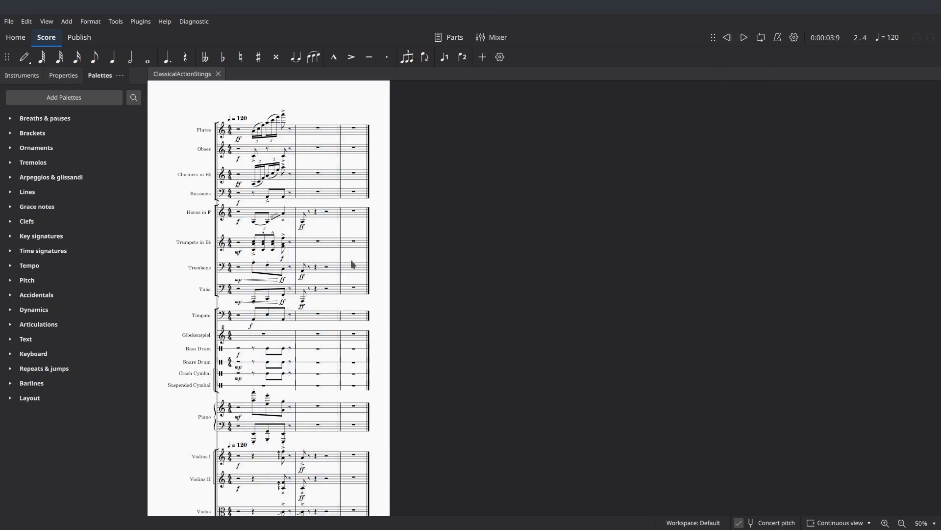
pyautogui.scroll(-3, 275, 310)
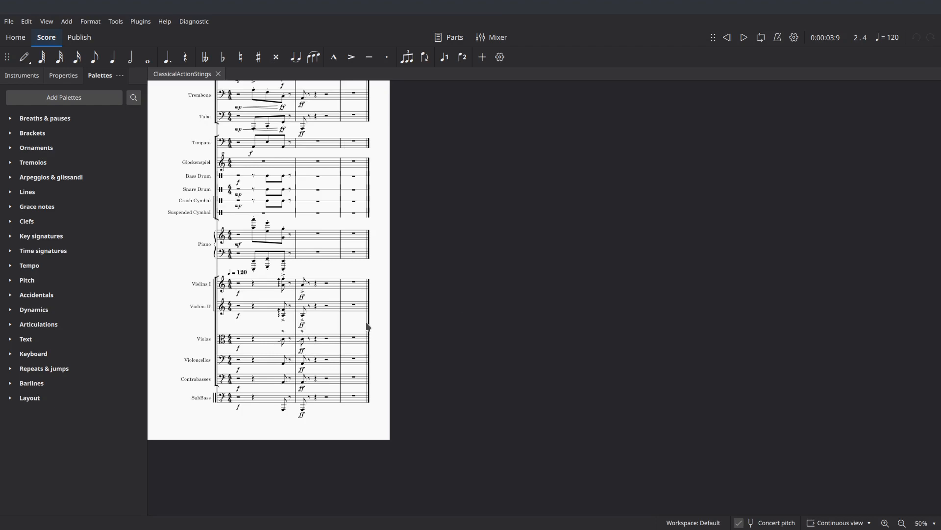
pyautogui.scroll(3, 486, 417)
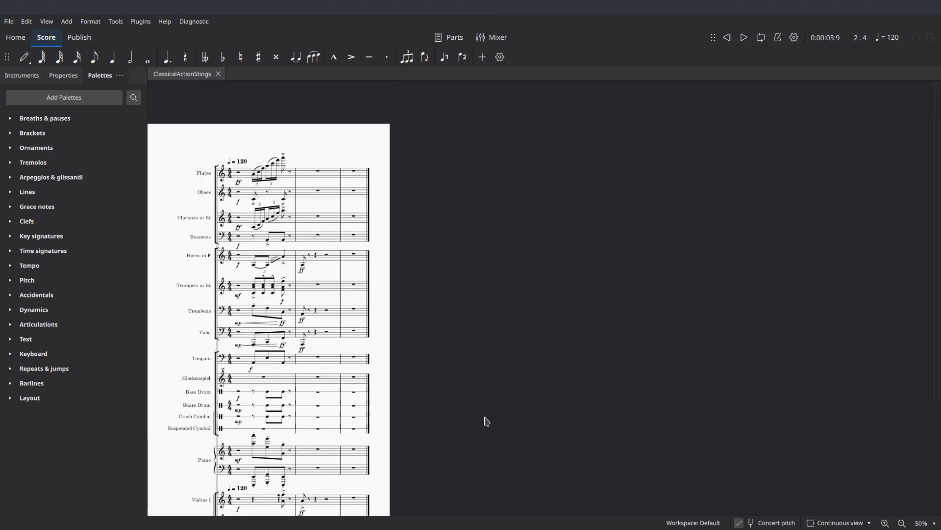
pyautogui.moveTo(385, 368); pyautogui.dragTo(530, 302)
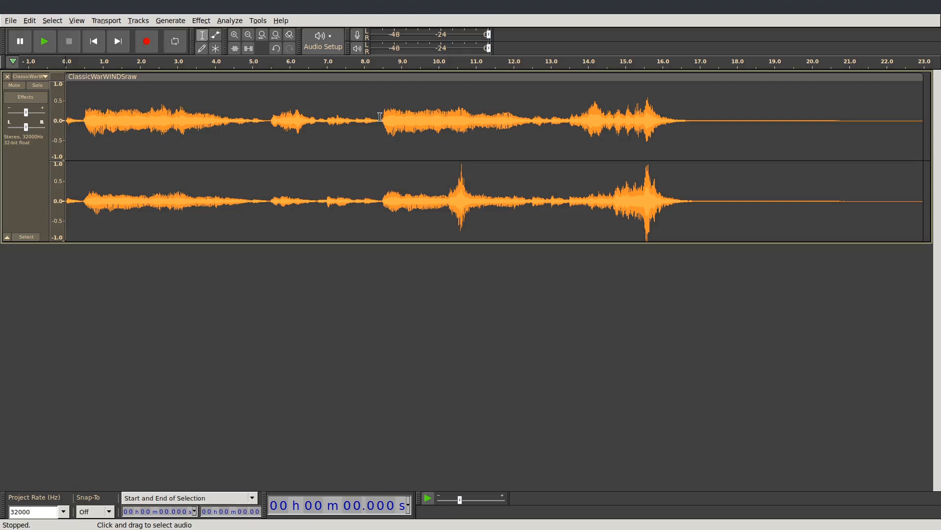
# - In Audacity, set the cursor near 16 seconds in the ClassicWarWINDSraw track and zoom in around it to sample level
pyautogui.click(663, 84)
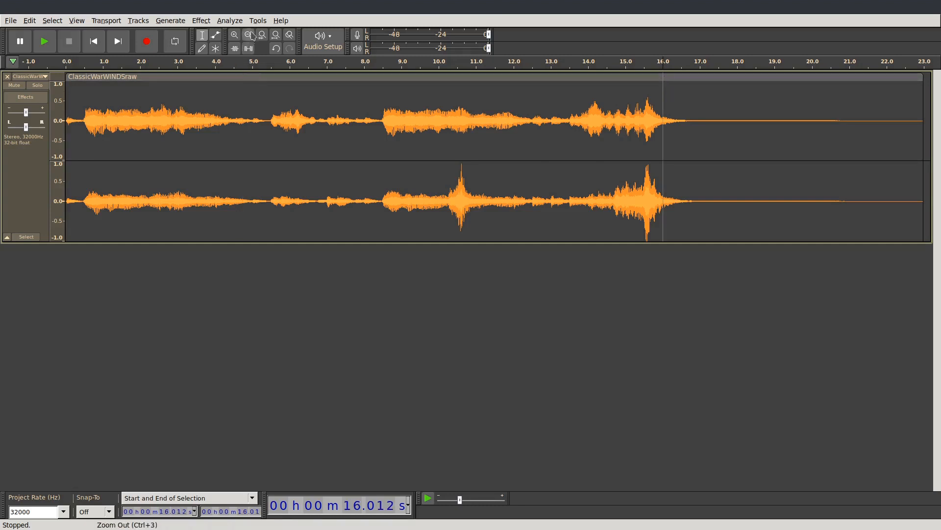
pyautogui.click(234, 35)
pyautogui.click(235, 35)
pyautogui.click(234, 35)
pyautogui.click(235, 34)
pyautogui.click(234, 35)
pyautogui.click(235, 35)
pyautogui.click(234, 35)
pyautogui.click(235, 35)
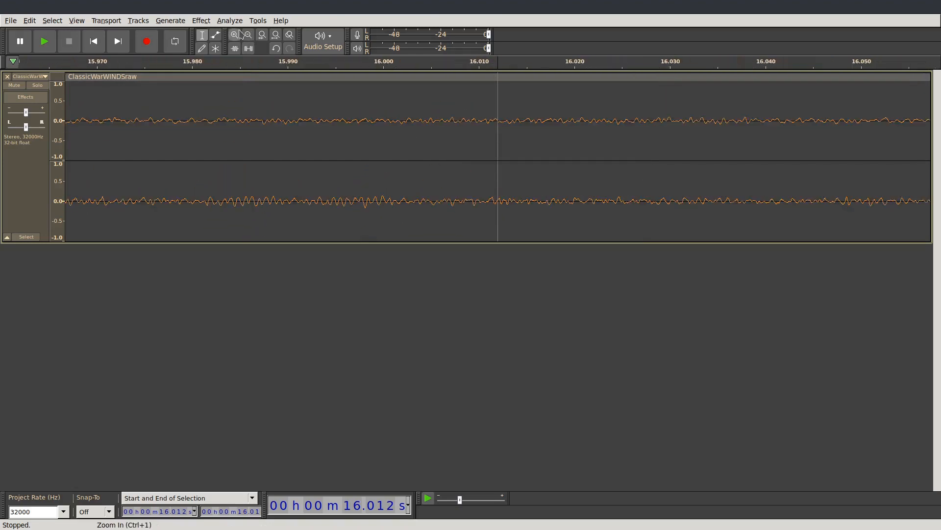
pyautogui.click(240, 33)
pyautogui.click(240, 32)
pyautogui.click(239, 32)
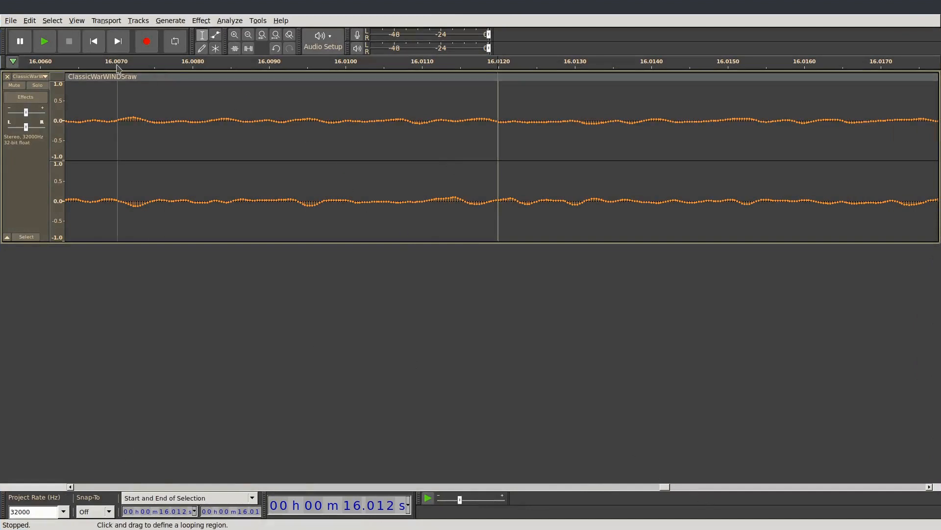
# - Place the cursor at exactly 16.000 seconds in the ClassicWarWINDSraw track
pyautogui.moveTo(666, 486); pyautogui.dragTo(670, 490)
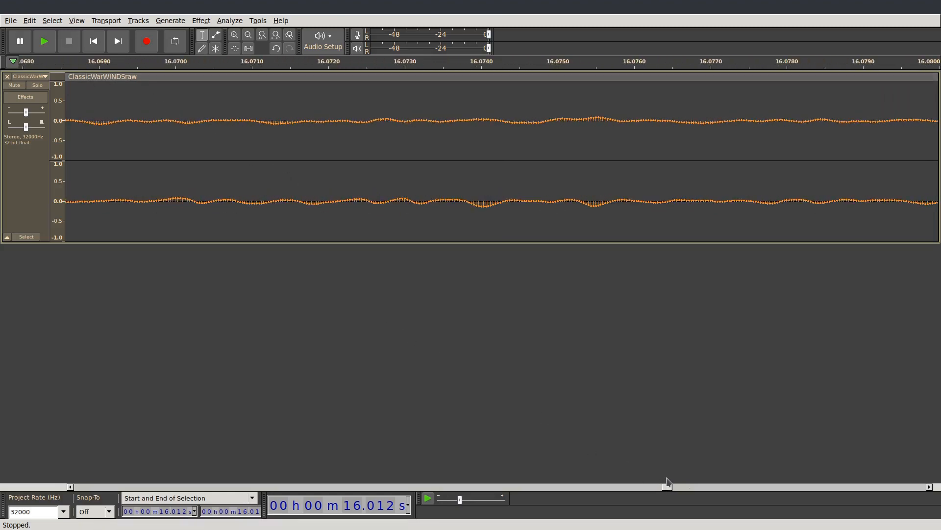
pyautogui.moveTo(668, 490); pyautogui.dragTo(665, 490)
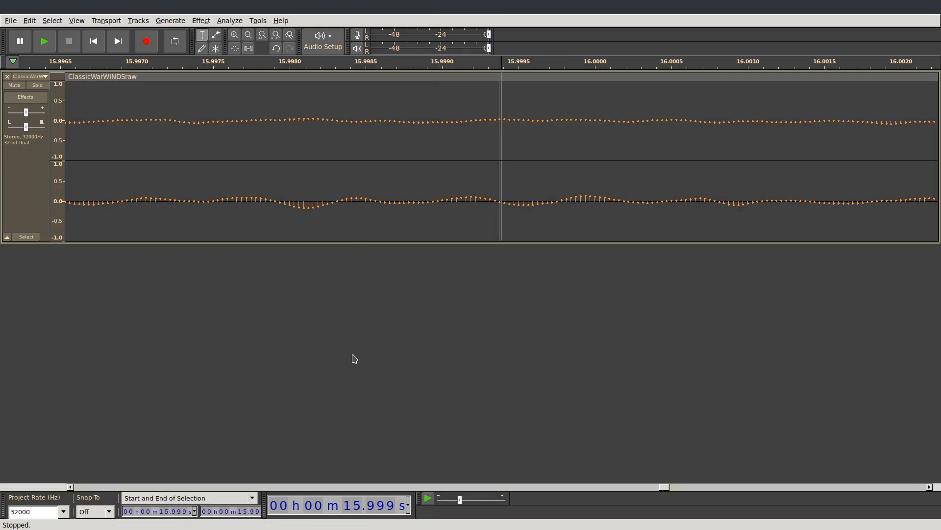
pyautogui.click(596, 87)
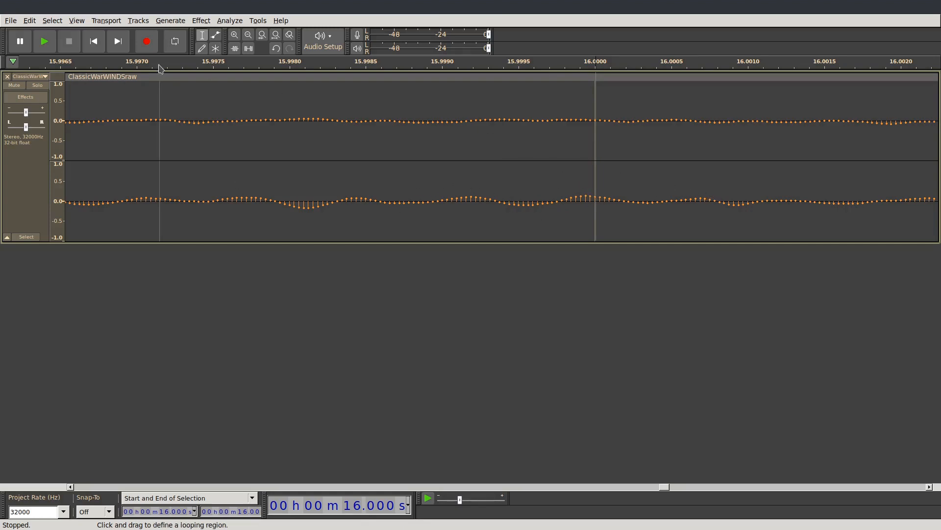
# - Split the ClassicWarWINDSraw clip at the 16.000-second cursor position
pyautogui.click(30, 20)
pyautogui.moveTo(67, 131)
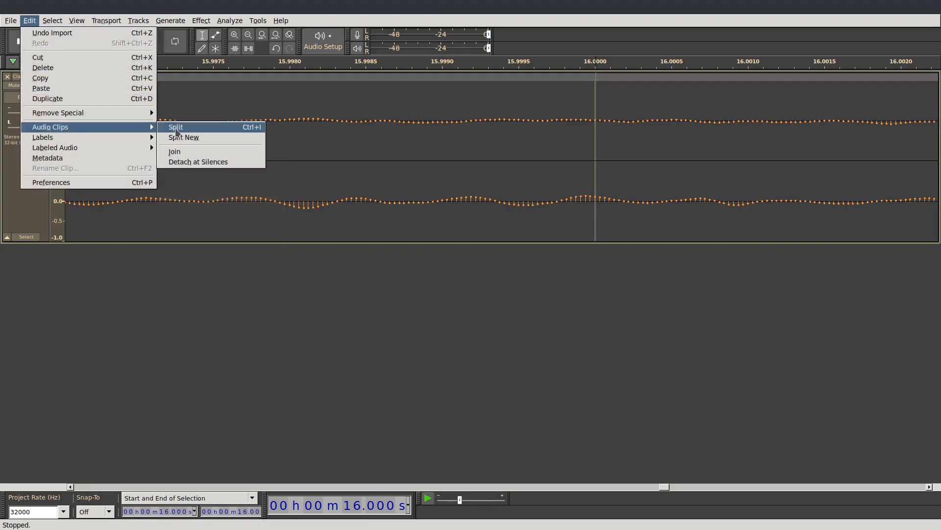
pyautogui.click(185, 130)
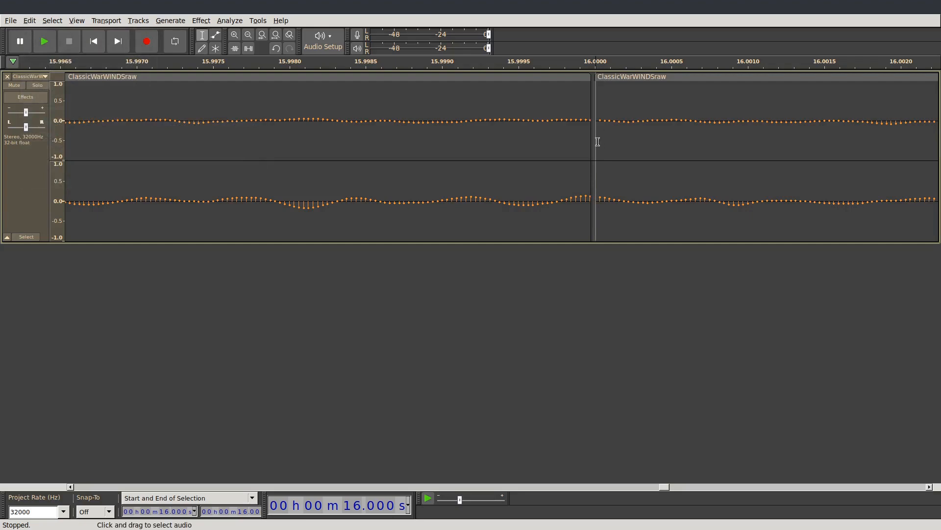
# - Add a new stereo track and move the clip after the 16-second split to the very start of that track
pyautogui.click(249, 36)
pyautogui.click(249, 35)
pyautogui.click(249, 36)
pyautogui.click(249, 36)
pyautogui.click(249, 35)
pyautogui.click(249, 35)
pyautogui.click(249, 35)
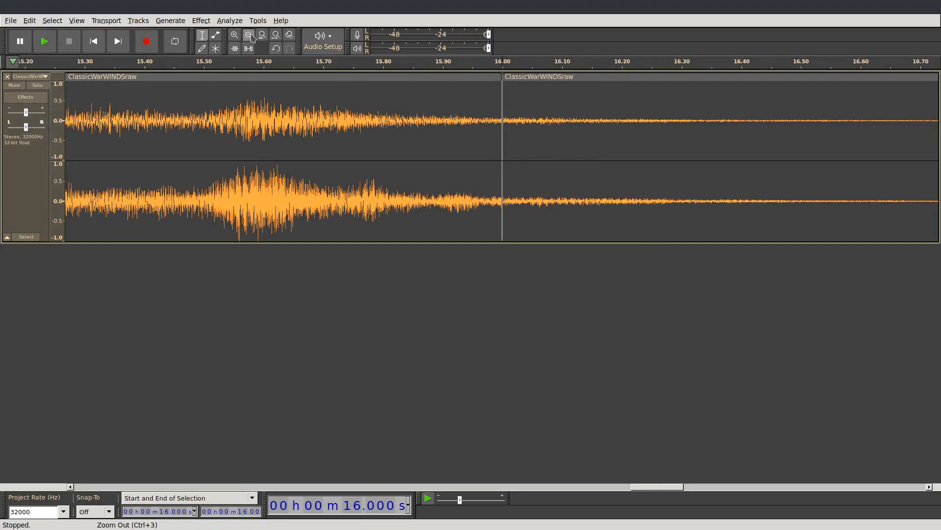
pyautogui.click(249, 36)
pyautogui.click(250, 36)
pyautogui.click(250, 36)
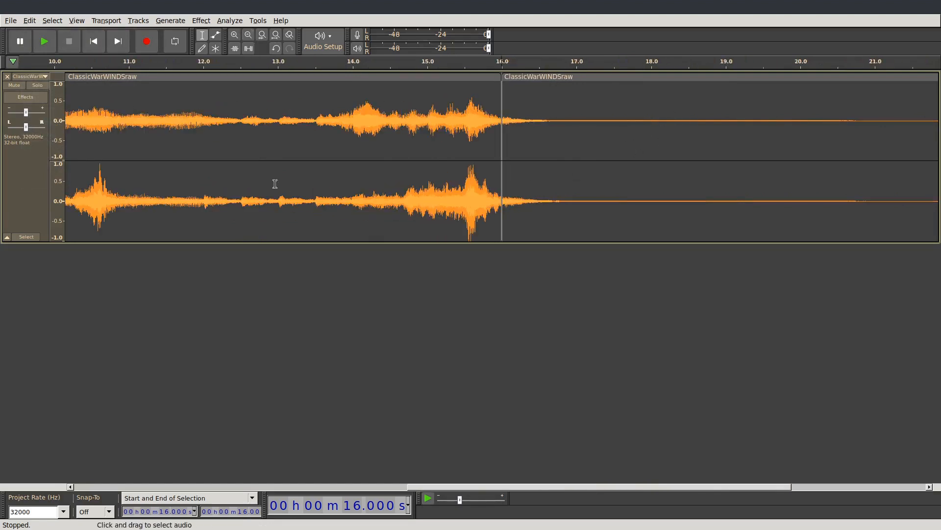
pyautogui.click(249, 35)
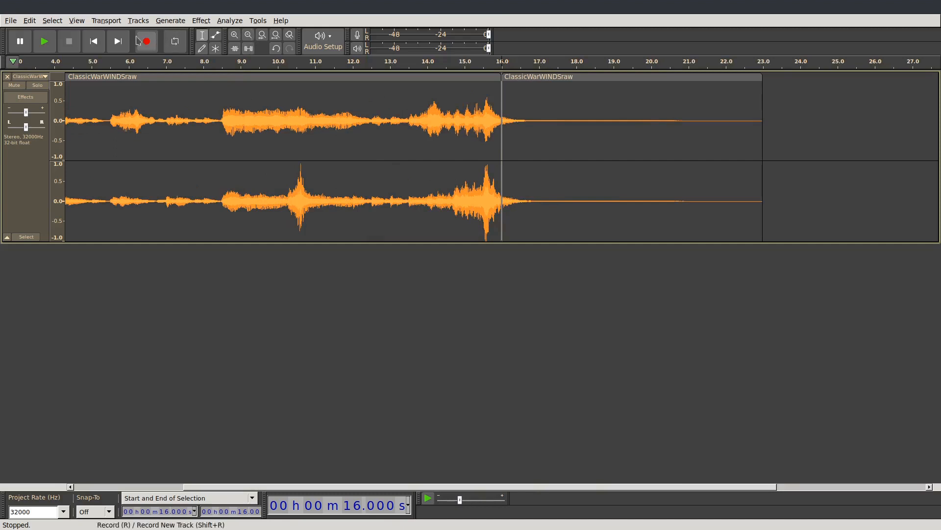
pyautogui.click(93, 41)
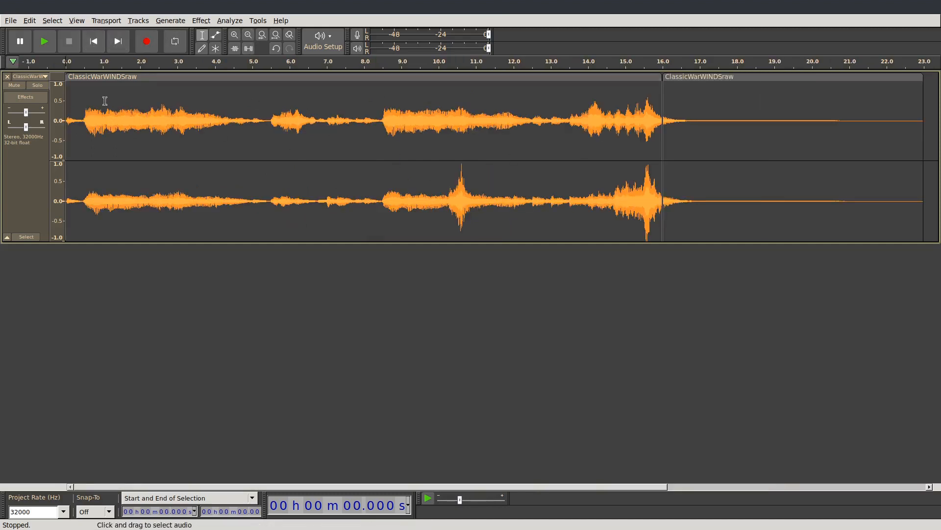
pyautogui.click(138, 20)
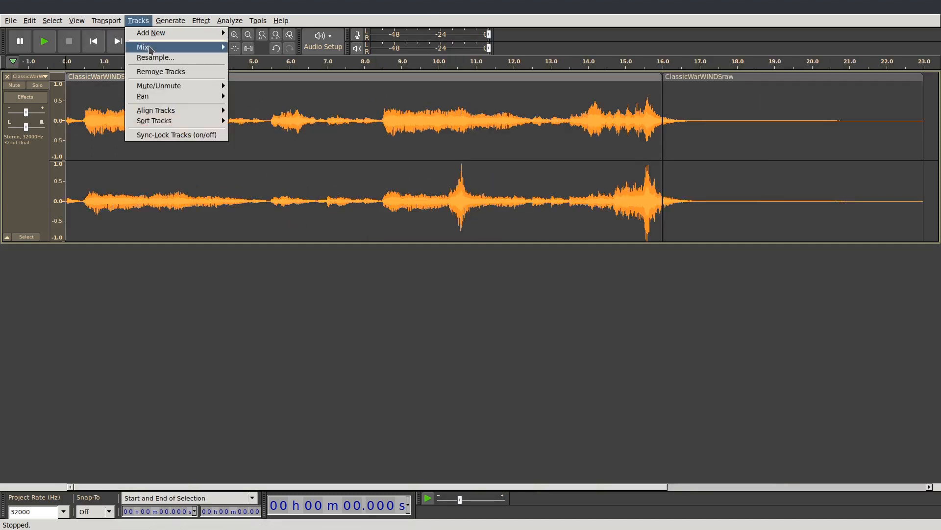
pyautogui.moveTo(150, 33)
pyautogui.click(260, 44)
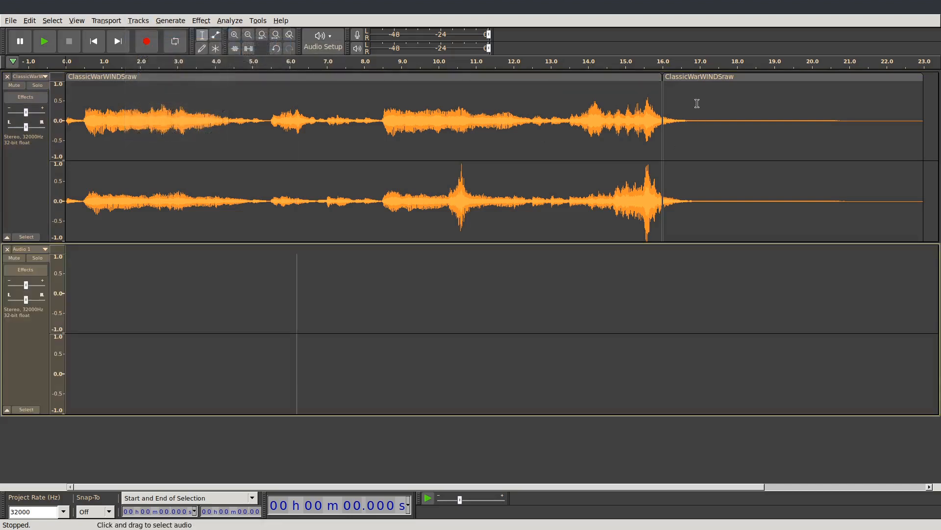
pyautogui.moveTo(742, 81); pyautogui.dragTo(142, 309)
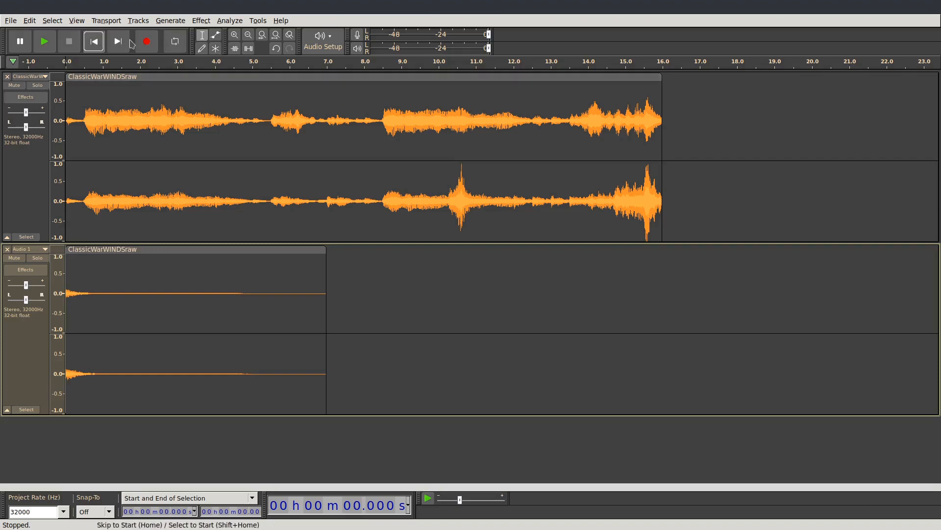
pyautogui.tripleClick(235, 35)
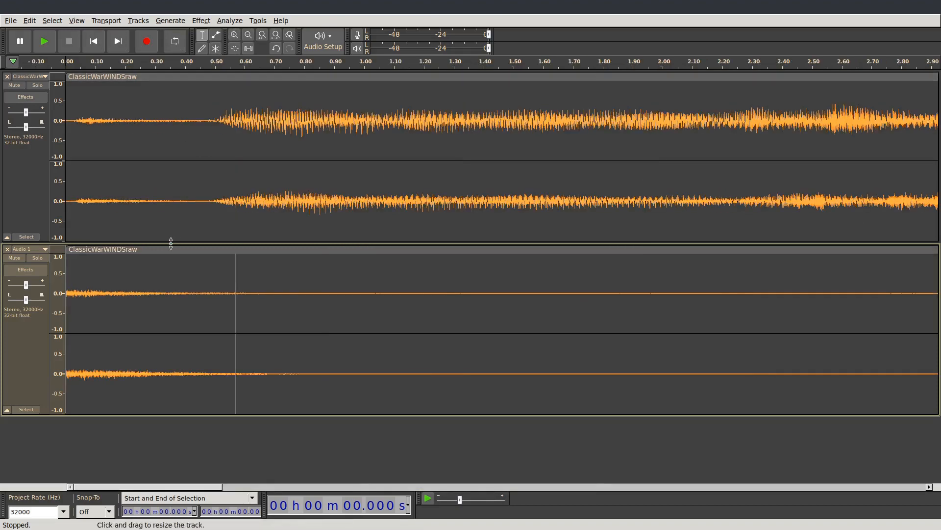
pyautogui.moveTo(168, 250)
pyautogui.mouseDown()
pyautogui.moveTo(186, 255)
pyautogui.moveTo(167, 255)
pyautogui.mouseUp()
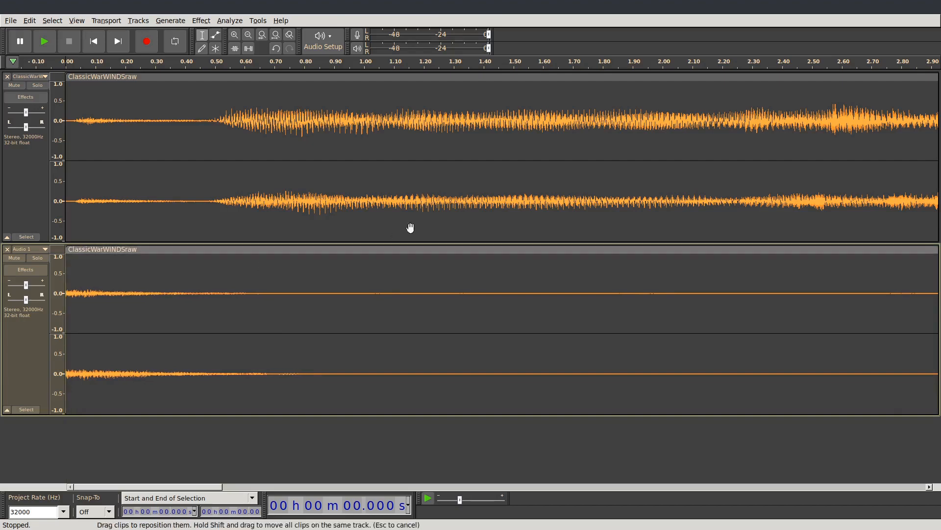
# - Play the main winds clip and the overlapping tail together from the start
pyautogui.click(248, 35)
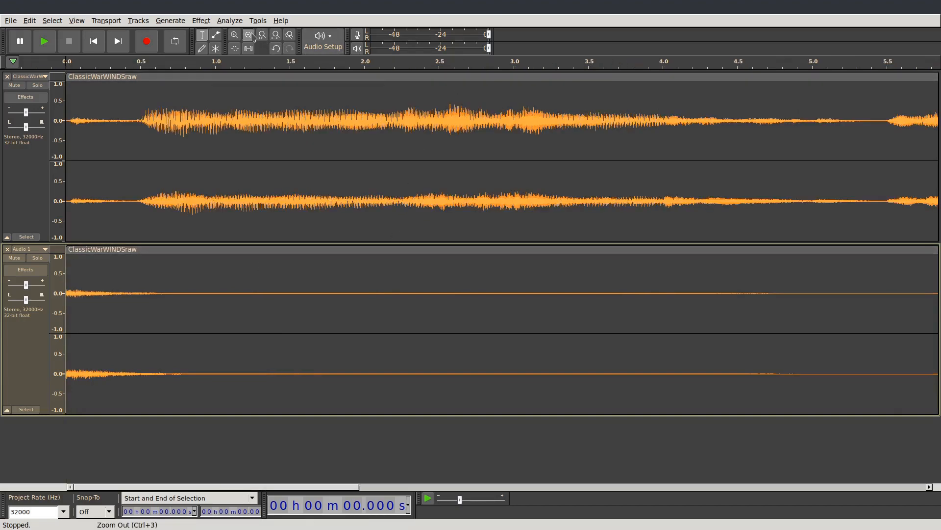
pyautogui.click(249, 35)
pyautogui.doubleClick(249, 34)
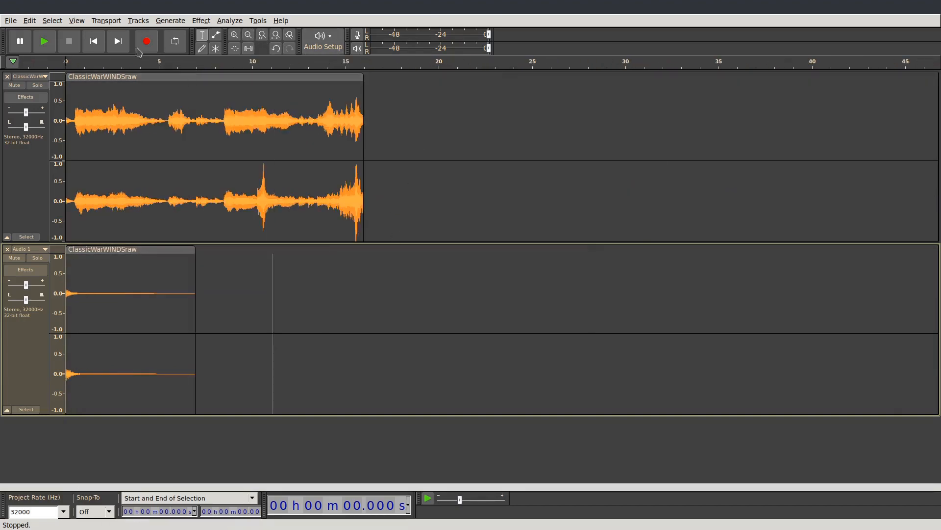
pyautogui.click(46, 42)
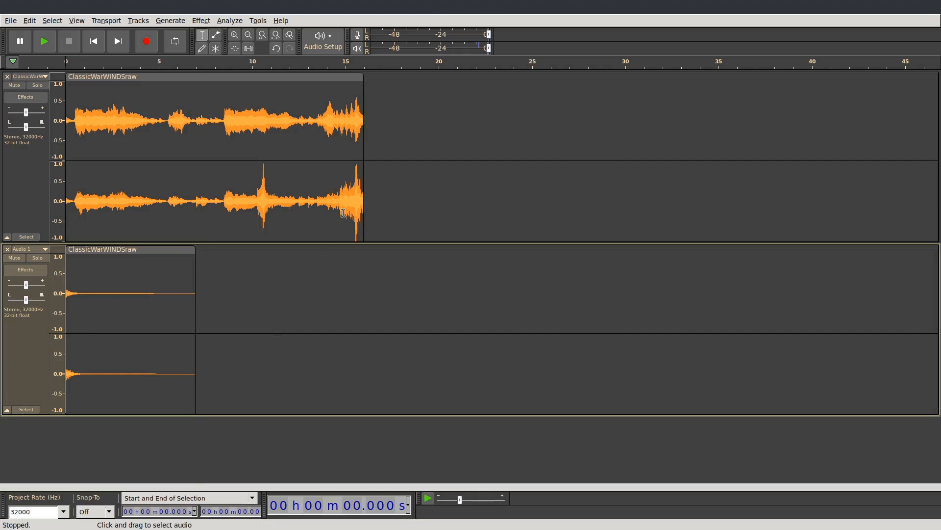
# - Mix and render both tracks to a new track, and remove the two source tracks
pyautogui.moveTo(370, 139); pyautogui.dragTo(65, 343)
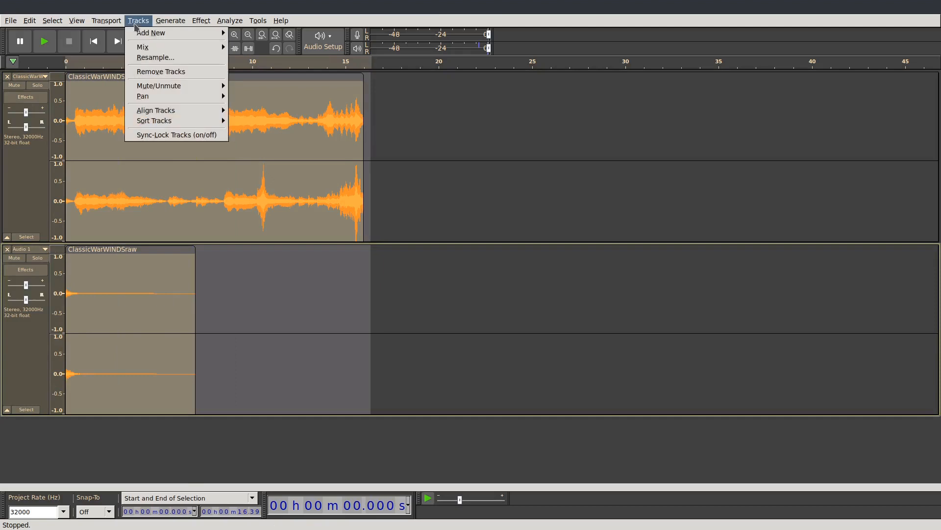
pyautogui.moveTo(196, 47)
pyautogui.click(274, 69)
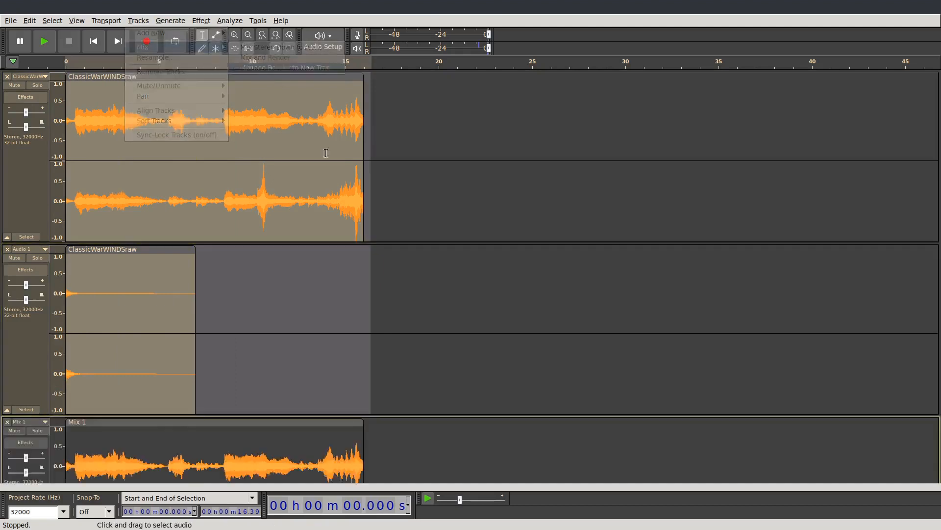
pyautogui.scroll(3, 183, 154)
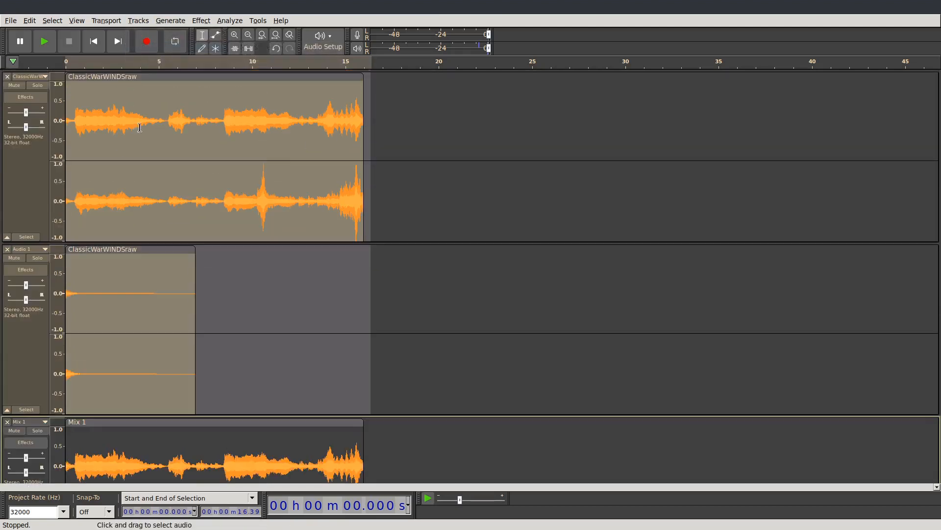
pyautogui.click(6, 77)
pyautogui.click(7, 76)
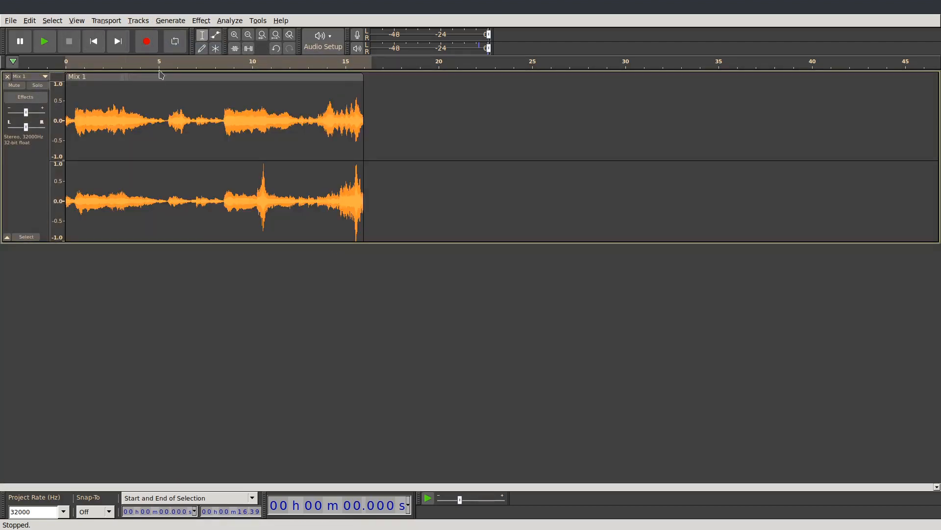
# - Paste a copy of the whole Mix 1 clip and butt it against the original's end at 16.000 seconds
pyautogui.click(176, 145)
pyautogui.doubleClick(172, 141)
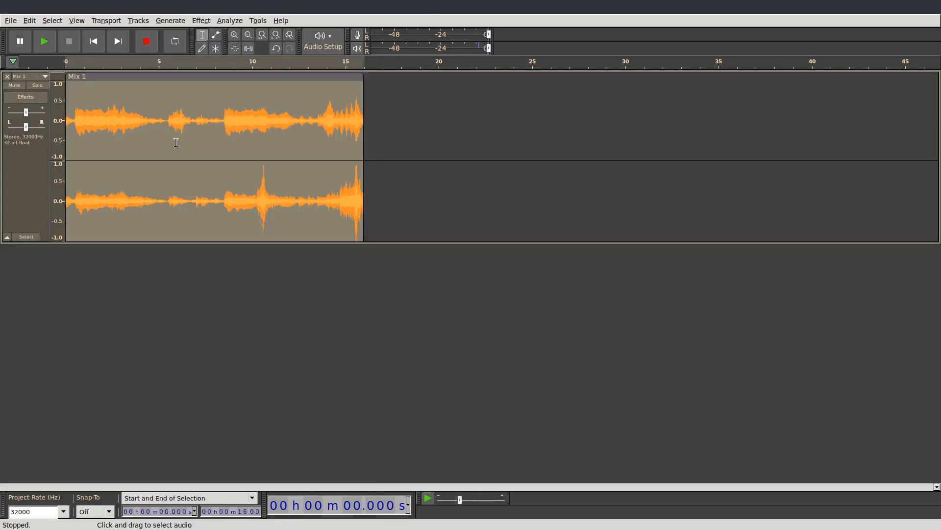
pyautogui.click(410, 117)
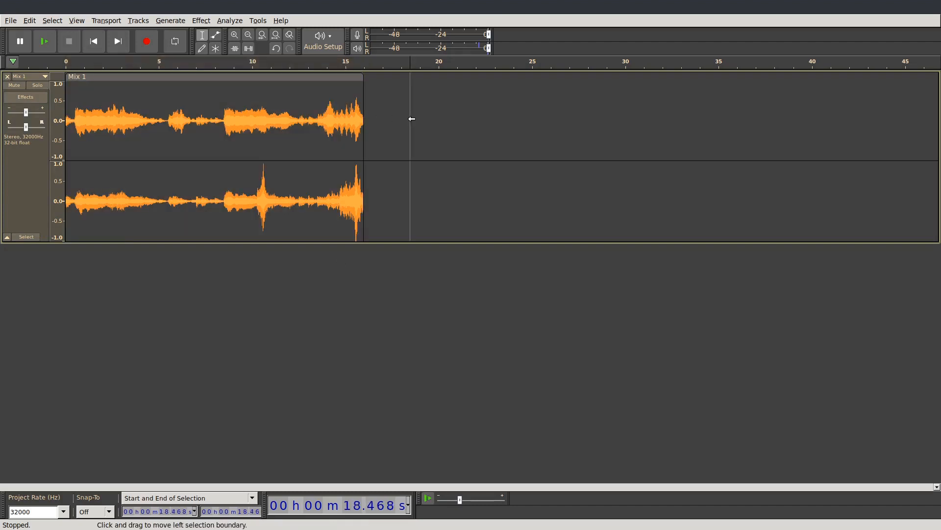
pyautogui.hotkey('ctrl', 'v')
pyautogui.moveTo(446, 77); pyautogui.dragTo(399, 78)
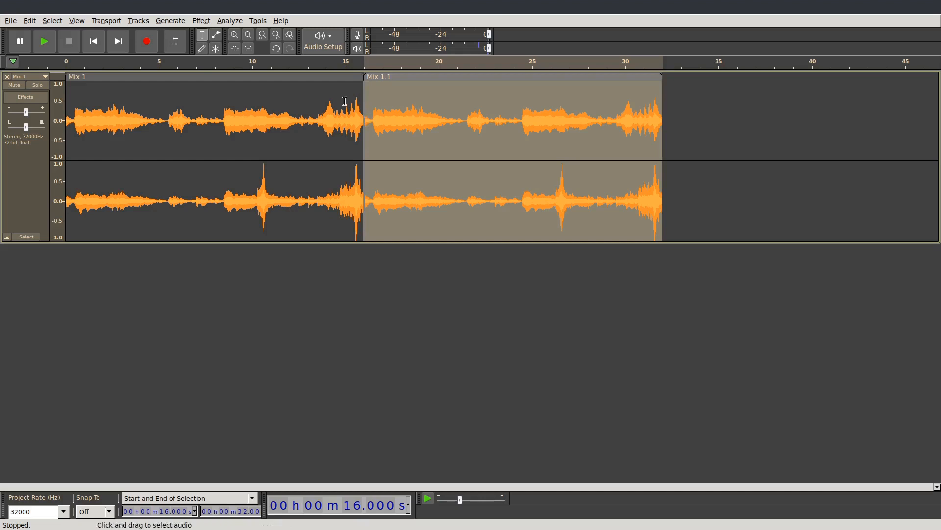
# - Play across the loop join from about 13 seconds, and delete the pasted copy of the Mix 1 clip
pyautogui.click(309, 67)
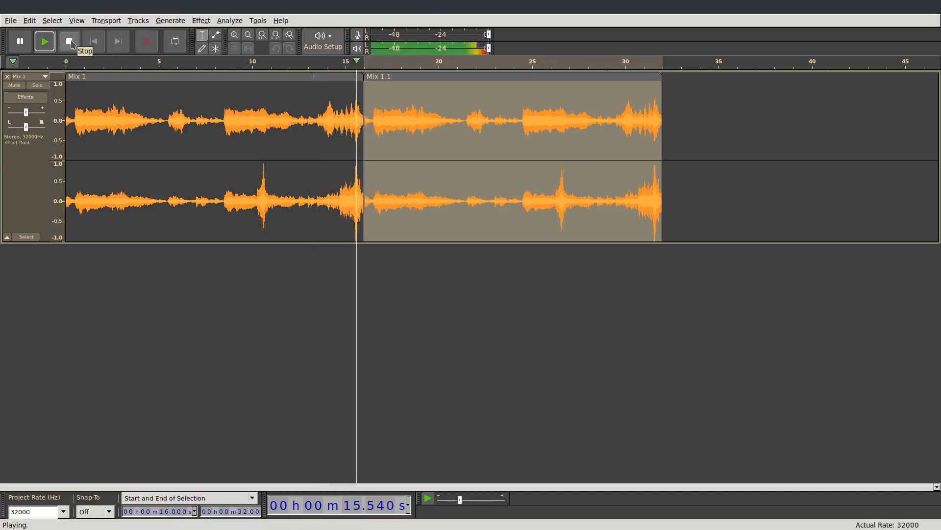
pyautogui.click(85, 51)
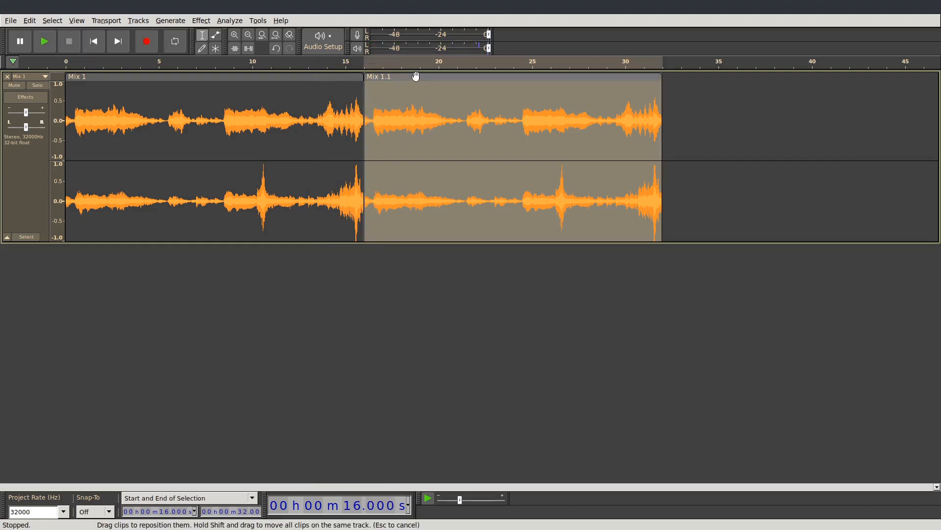
pyautogui.press('Delete')
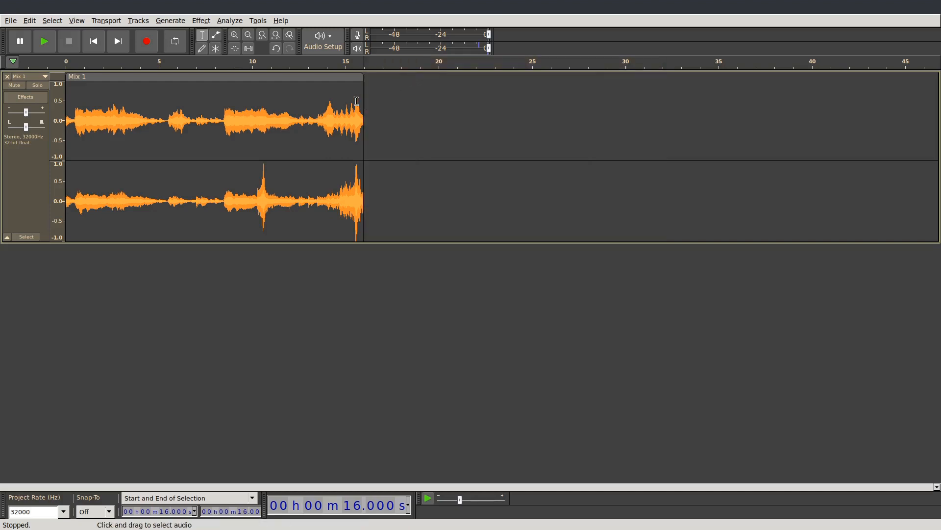
# - Shape a tiny fade-in from silence with the Envelope tool over about the first 0.0002 seconds of Mix 1
pyautogui.click(98, 45)
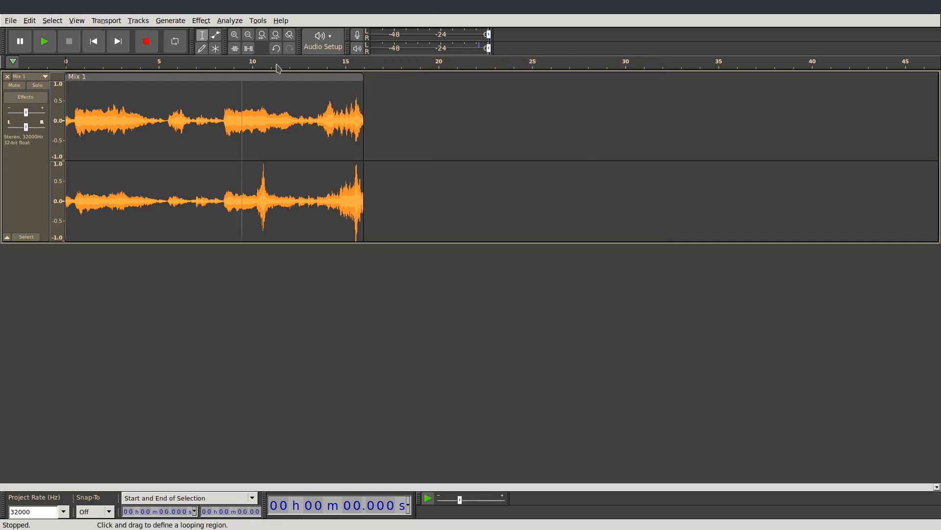
pyautogui.click(235, 34)
pyautogui.click(236, 35)
pyautogui.click(236, 35)
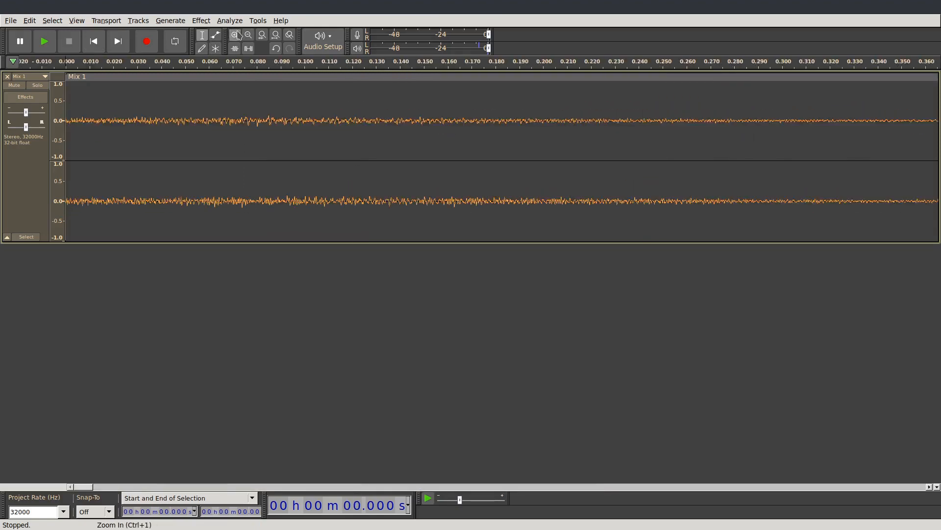
pyautogui.click(236, 35)
pyautogui.click(235, 34)
pyautogui.click(236, 34)
pyautogui.click(235, 35)
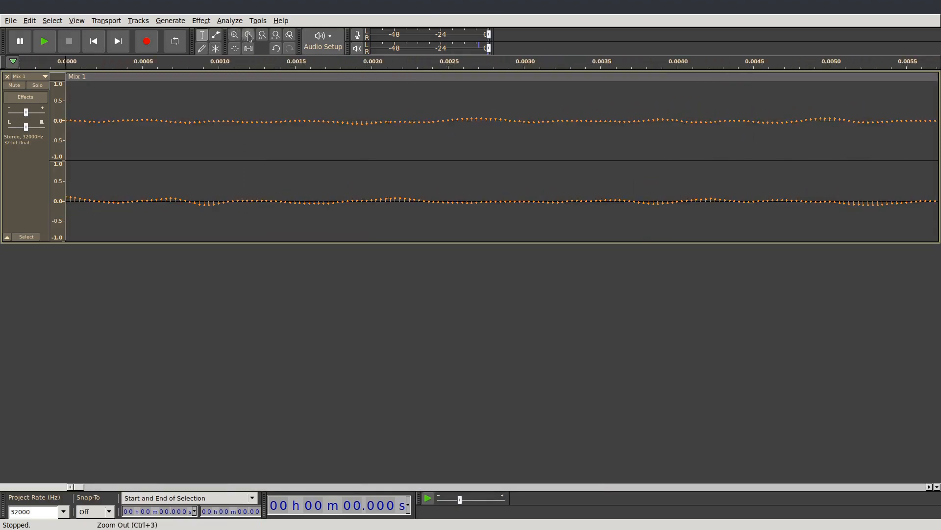
pyautogui.click(249, 35)
pyautogui.click(248, 34)
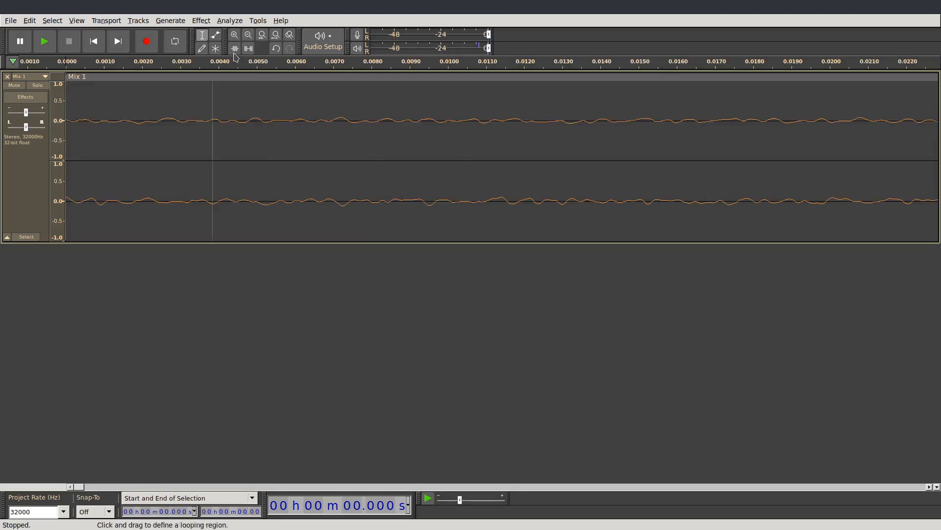
pyautogui.click(216, 35)
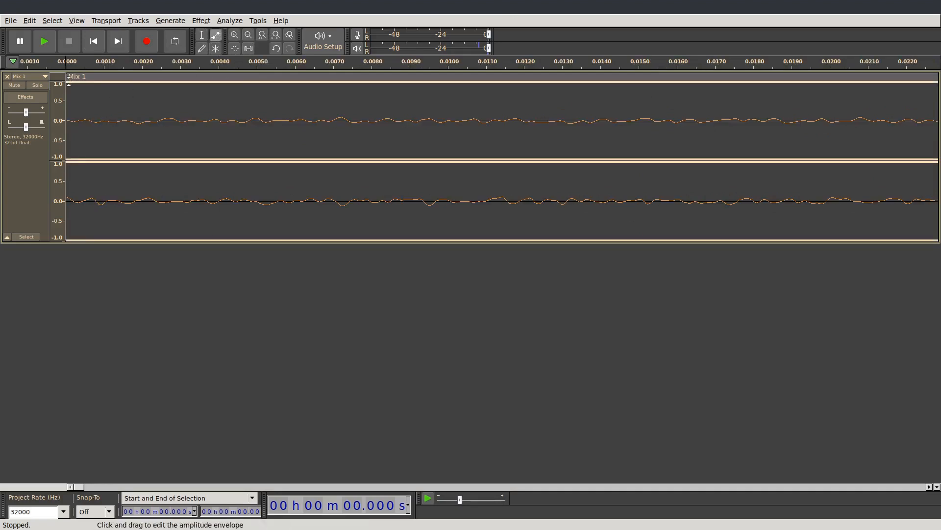
pyautogui.moveTo(72, 77); pyautogui.dragTo(73, 79)
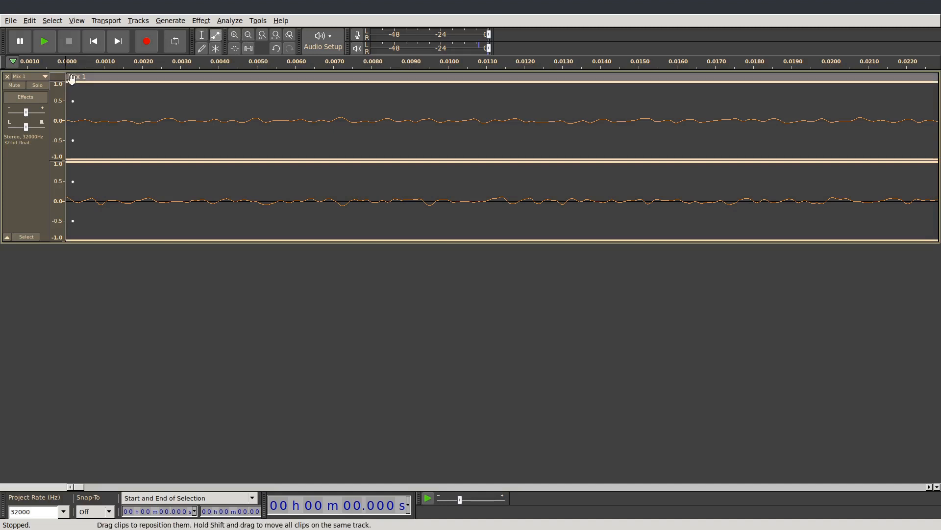
pyautogui.click(235, 35)
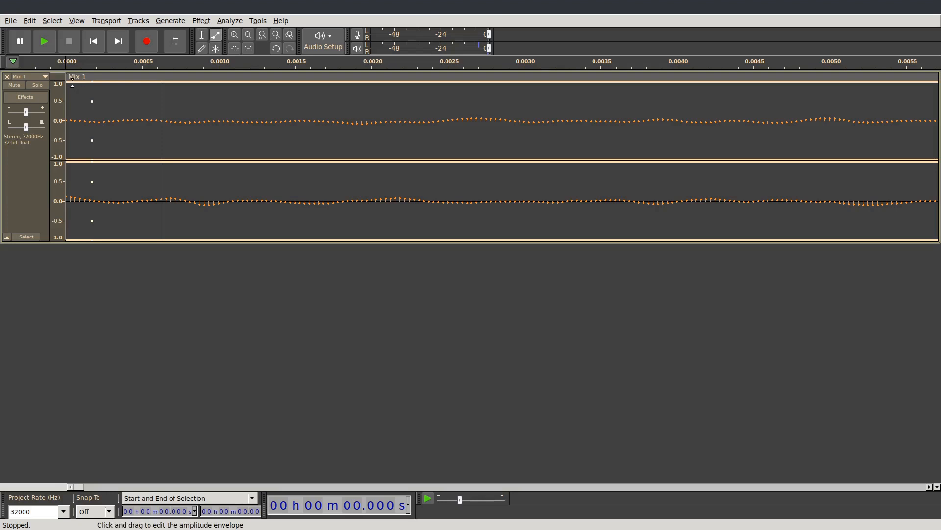
pyautogui.moveTo(69, 91); pyautogui.dragTo(67, 120)
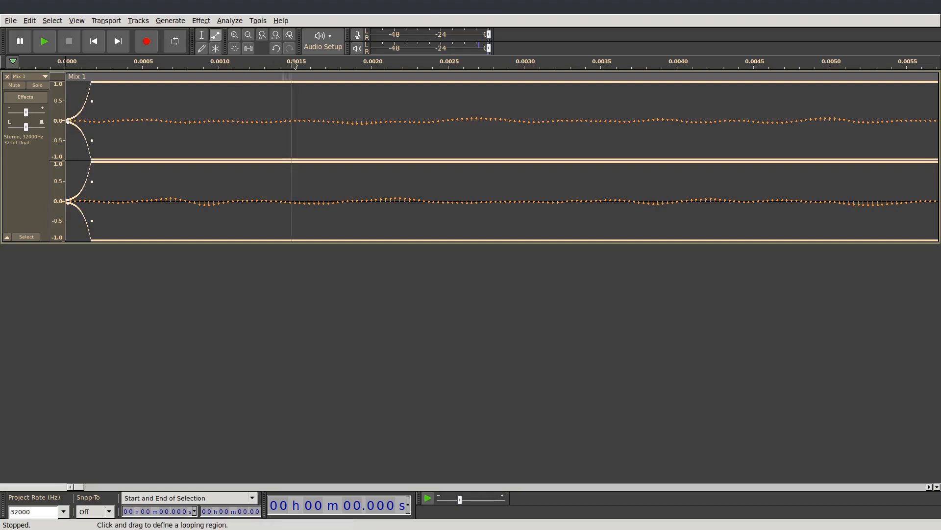
# - Return to the Selection tool and place the cursor at the end of the Mix 1 clip, at 16.000 seconds
pyautogui.click(249, 36)
pyautogui.click(248, 35)
pyautogui.click(249, 35)
pyautogui.click(248, 35)
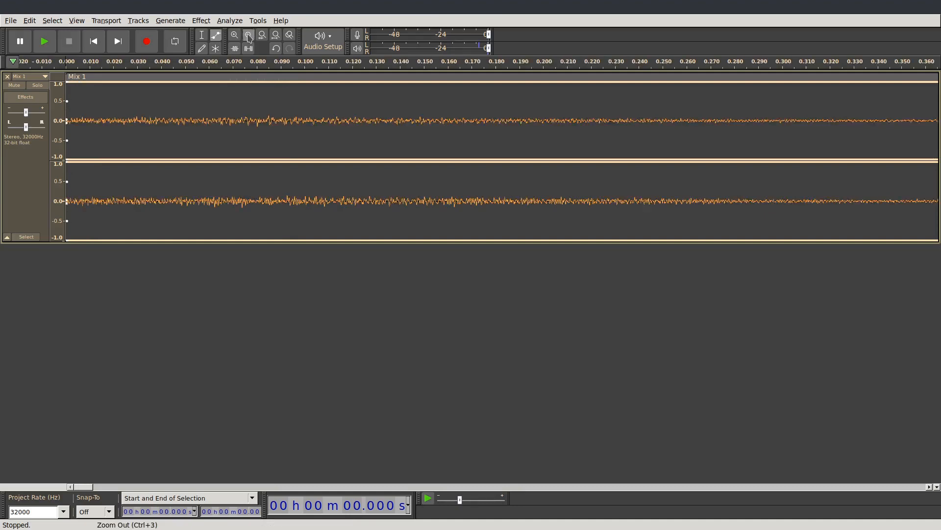
pyautogui.click(248, 35)
pyautogui.click(248, 36)
pyautogui.click(249, 36)
pyautogui.click(249, 35)
pyautogui.click(249, 36)
pyautogui.click(249, 35)
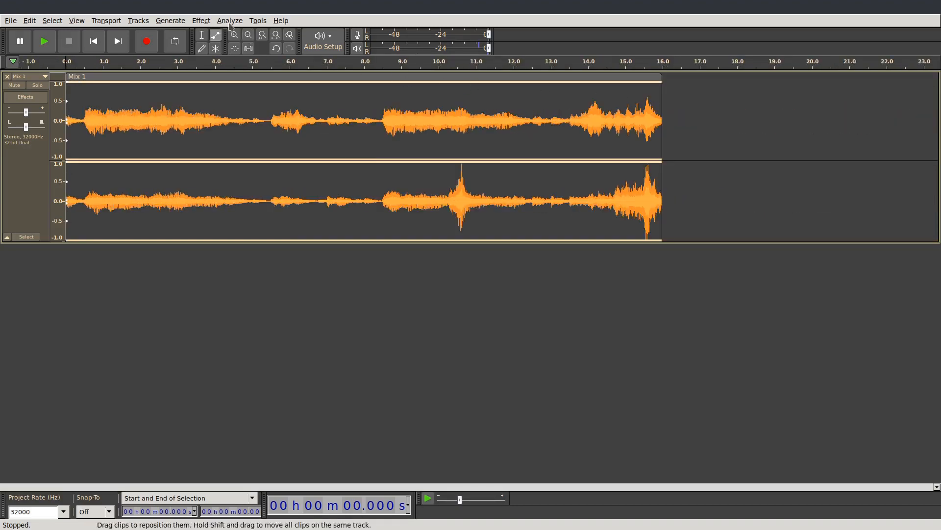
pyautogui.click(202, 35)
pyautogui.click(660, 126)
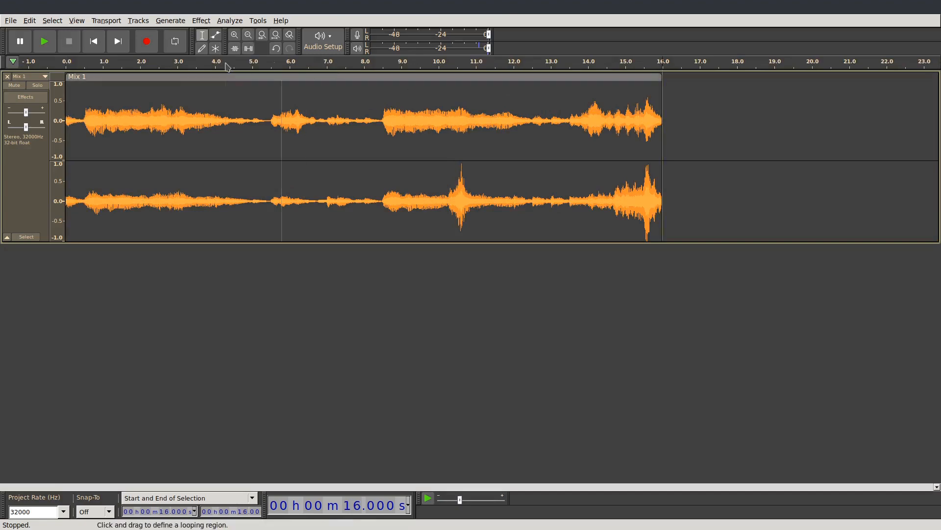
# - Shape a tiny fade-out to silence with the Envelope tool over about the last 0.0005 seconds of Mix 1
pyautogui.click(234, 37)
pyautogui.click(234, 37)
pyautogui.click(233, 38)
pyautogui.click(233, 37)
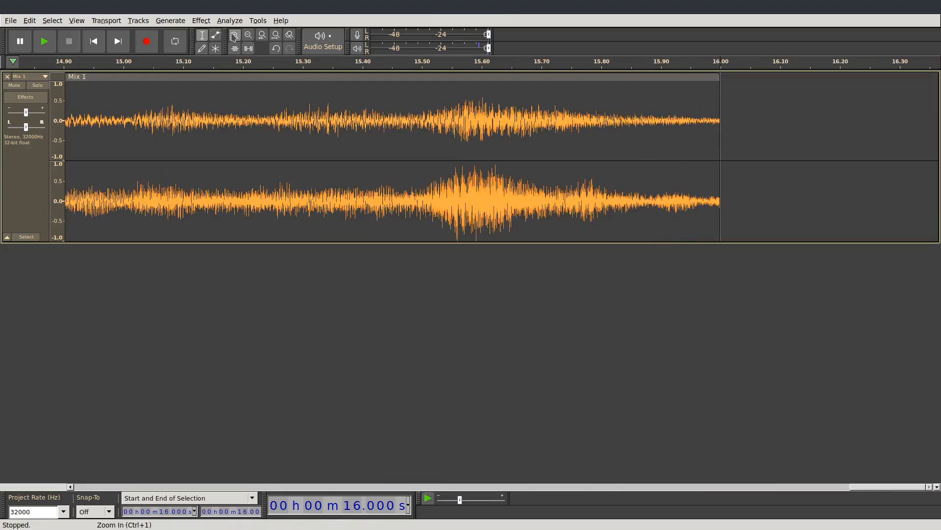
pyautogui.click(233, 37)
pyautogui.click(234, 38)
pyautogui.click(233, 37)
pyautogui.click(233, 38)
pyautogui.click(233, 37)
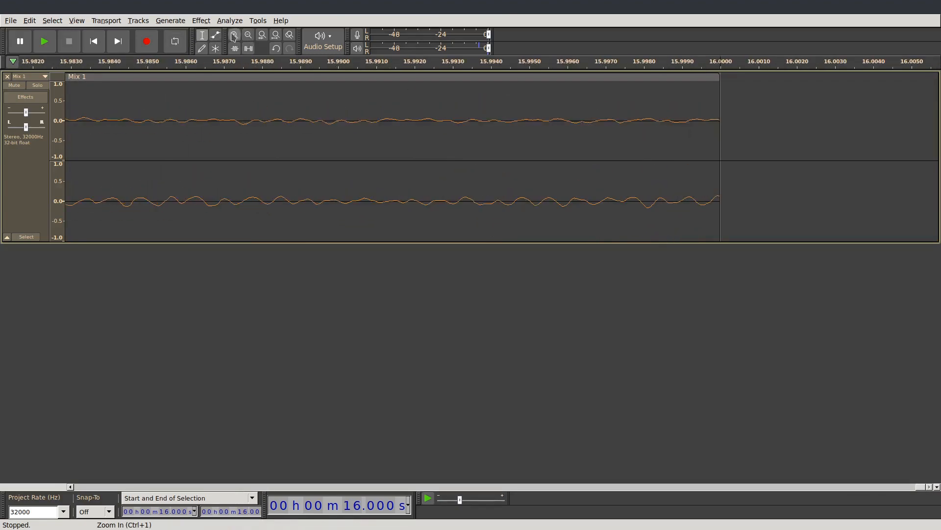
pyautogui.click(233, 37)
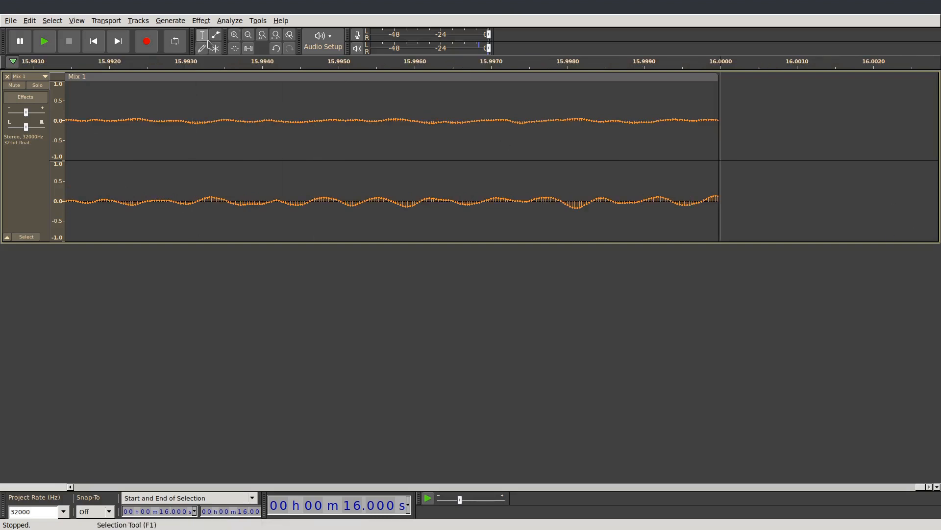
pyautogui.click(216, 35)
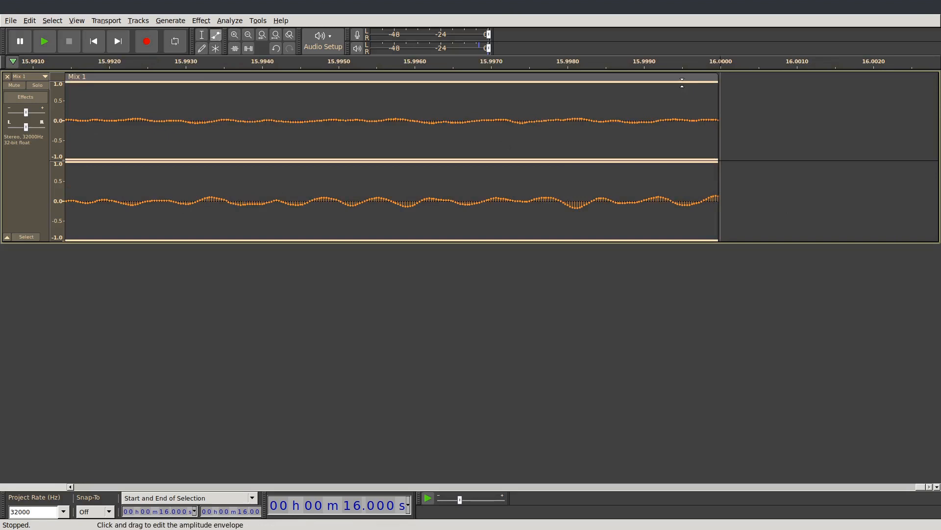
pyautogui.moveTo(682, 83); pyautogui.dragTo(717, 120)
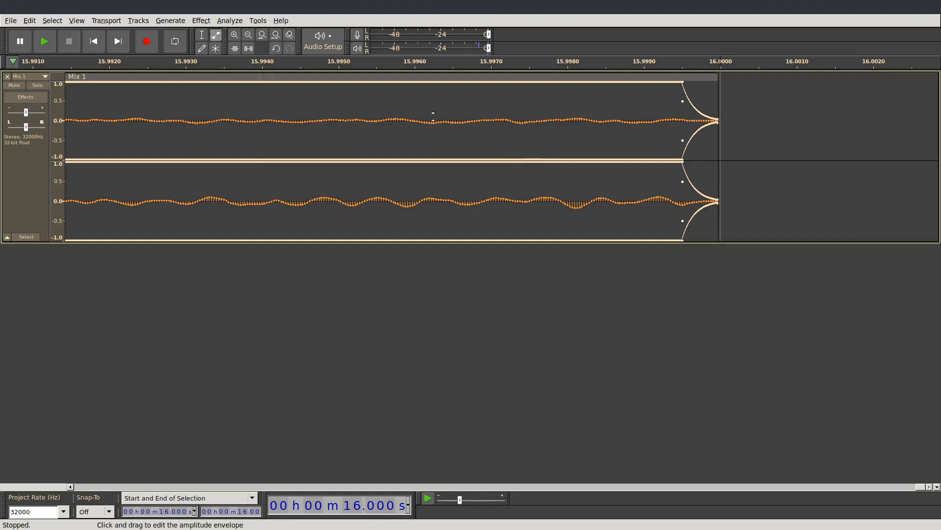
# - Return to the Selection tool and select the whole Mix 1 clip, from 0 to just past 16 seconds
pyautogui.click(248, 35)
pyautogui.click(247, 36)
pyautogui.click(247, 36)
pyautogui.click(247, 36)
pyautogui.click(247, 36)
pyautogui.click(247, 36)
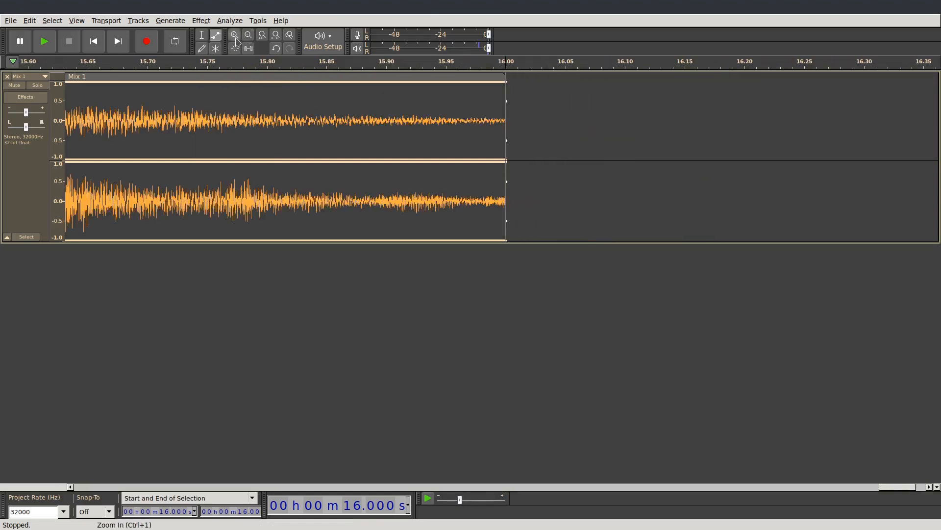
pyautogui.click(247, 36)
pyautogui.click(248, 36)
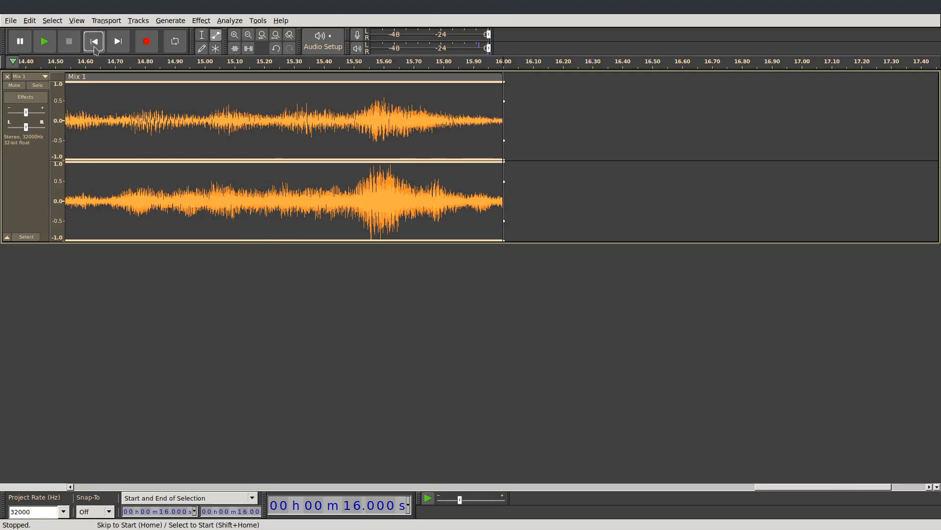
pyautogui.click(94, 41)
pyautogui.click(249, 36)
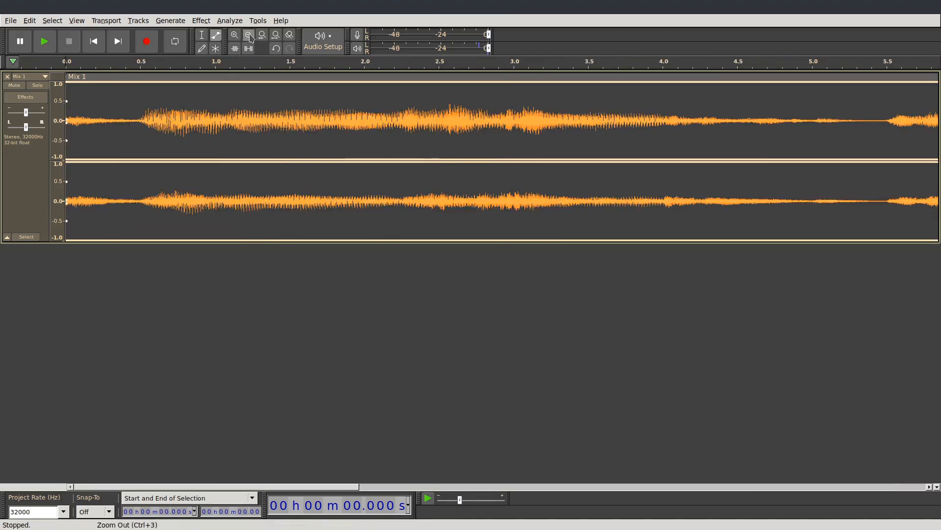
pyautogui.click(249, 36)
pyautogui.click(249, 36)
pyautogui.click(202, 35)
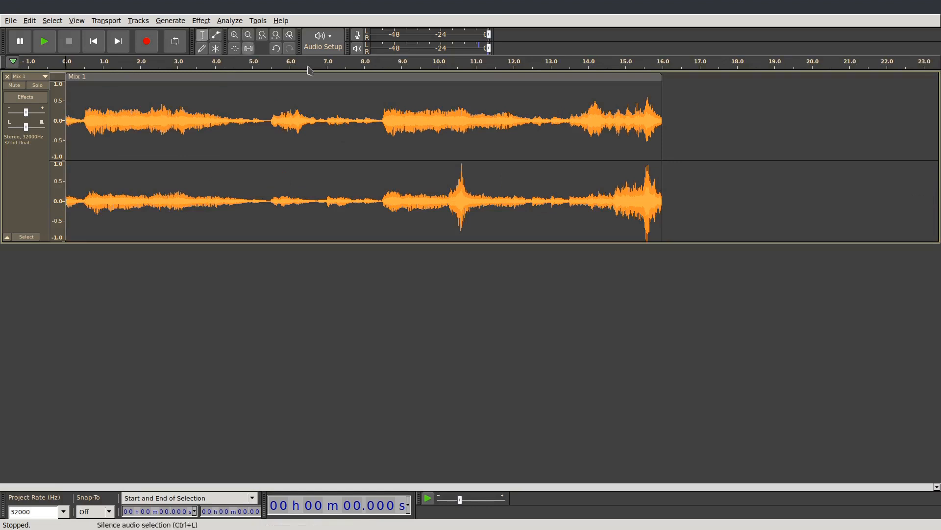
pyautogui.moveTo(676, 133); pyautogui.dragTo(265, 166)
pyautogui.moveTo(149, 180); pyautogui.dragTo(55, 180)
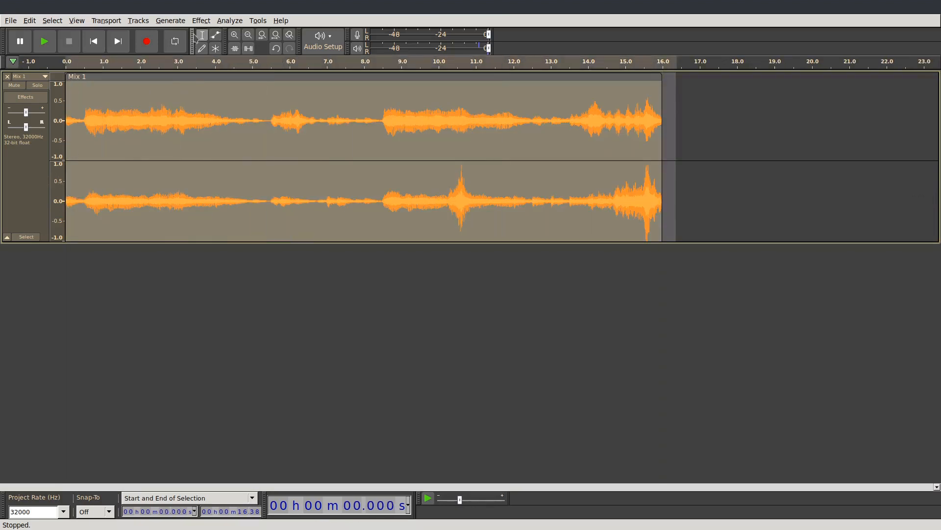
# - Mix and render the selected Mix 1 audio to a new track, and remove the original track
pyautogui.click(138, 21)
pyautogui.moveTo(147, 46)
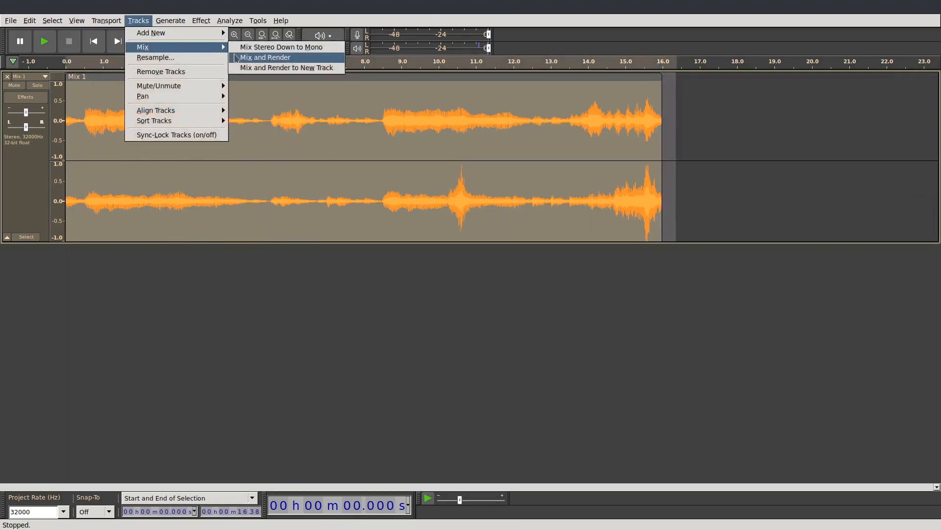
pyautogui.click(243, 69)
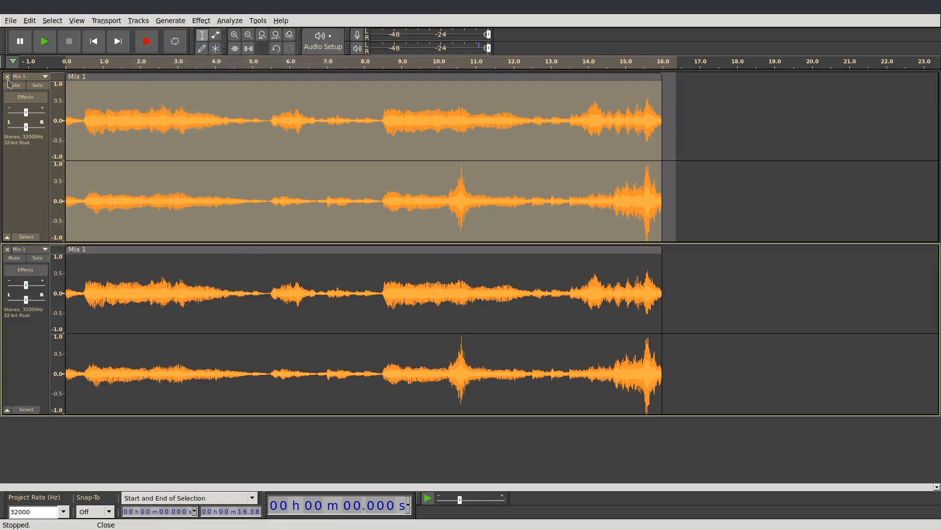
pyautogui.click(7, 76)
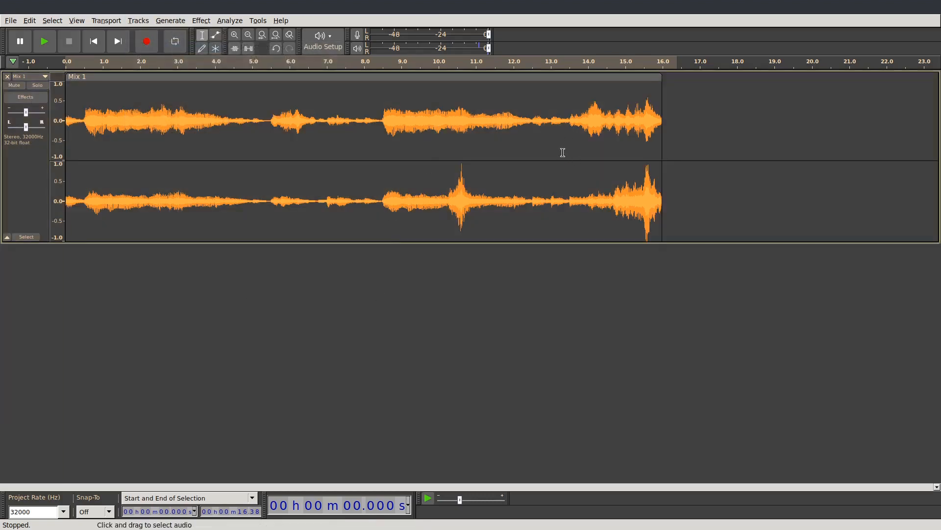
# - Paste a copy of the whole rendered Mix 1 clip and butt it against the original's end at 16 seconds
pyautogui.click(248, 36)
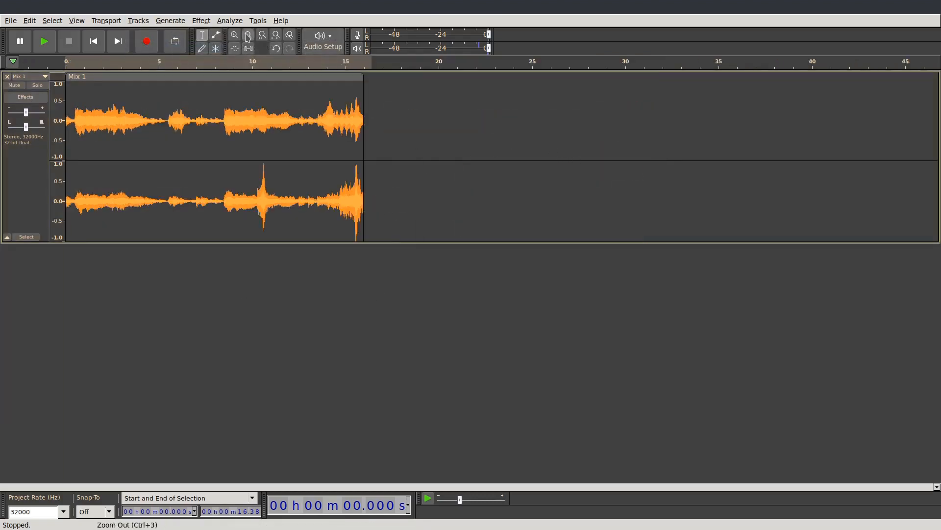
pyautogui.doubleClick(203, 91)
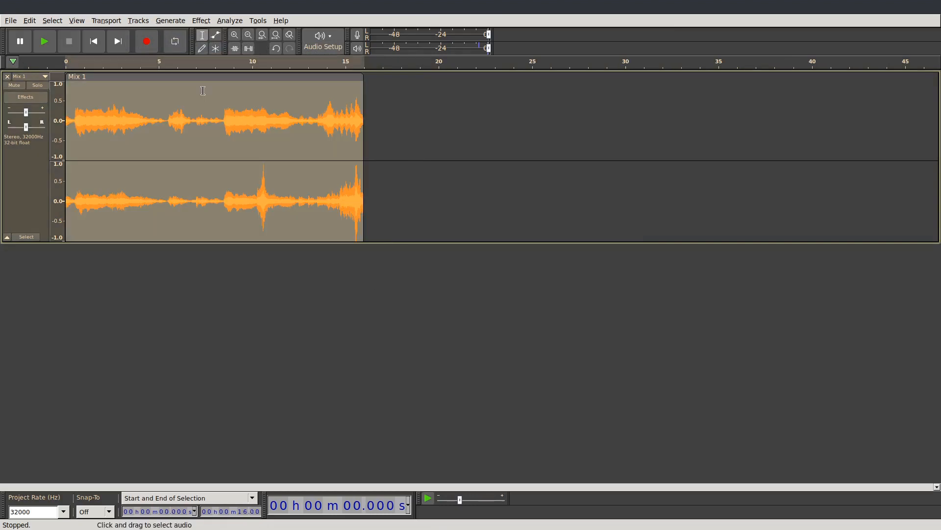
pyautogui.click(374, 116)
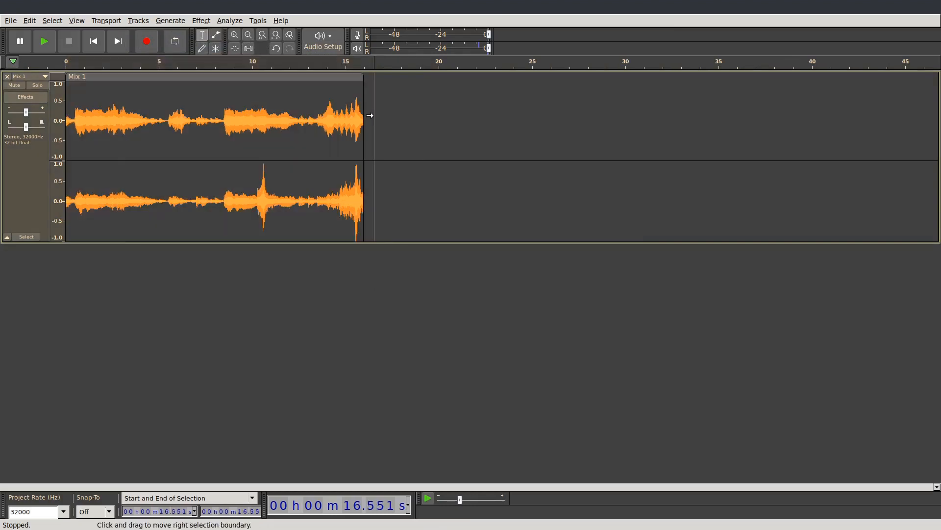
pyautogui.hotkey('ctrl', 'v')
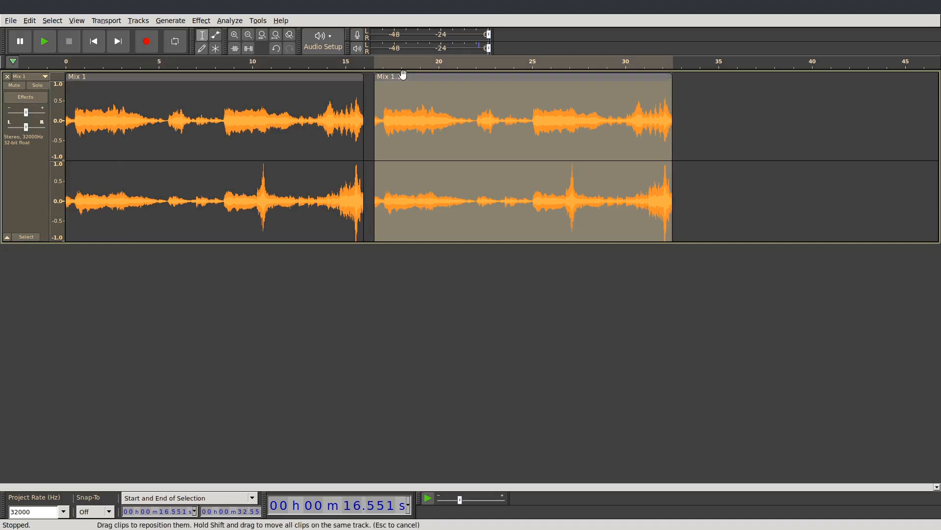
pyautogui.moveTo(402, 76); pyautogui.dragTo(393, 76)
# - Play the doubled Mix 1 loop from the start through the join at 16 seconds, then stop playback
pyautogui.click(93, 41)
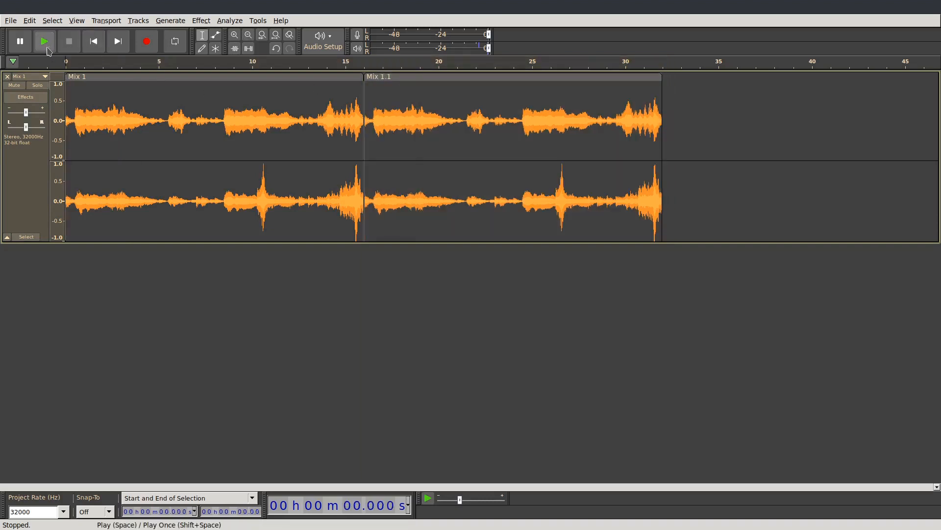
pyautogui.click(44, 47)
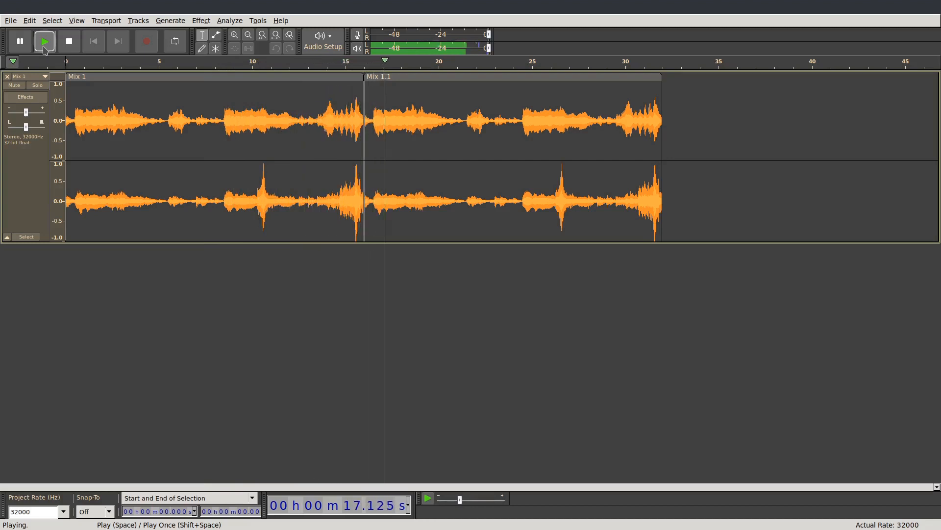
pyautogui.click(69, 42)
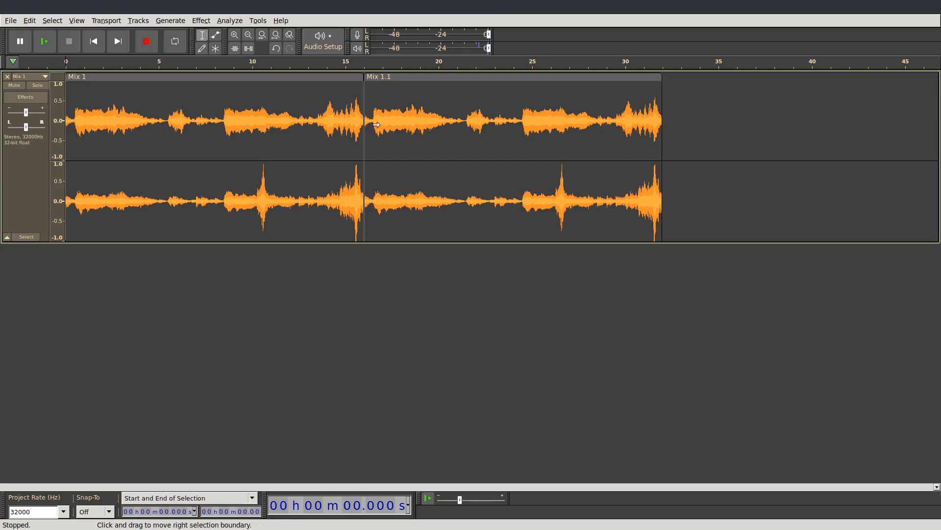
# - Undo the edits back to the split ClassicWarWINDSraw clips with the empty Audio 1 track, before the mixdown to Mix 1
pyautogui.hotkey('ctrl', 'z')
pyautogui.hotkey('ctrl', 'z')
pyautogui.hotkey('ctrl', 'z')
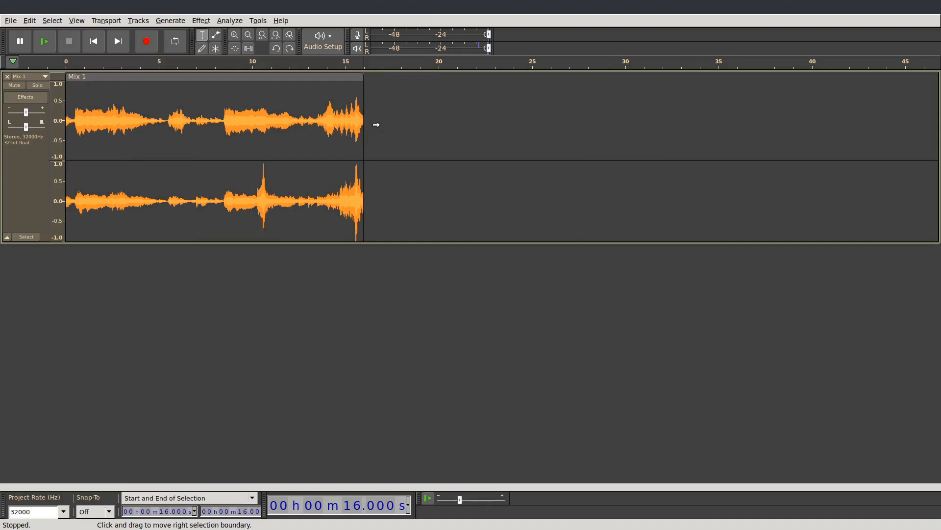
pyautogui.press('Home')
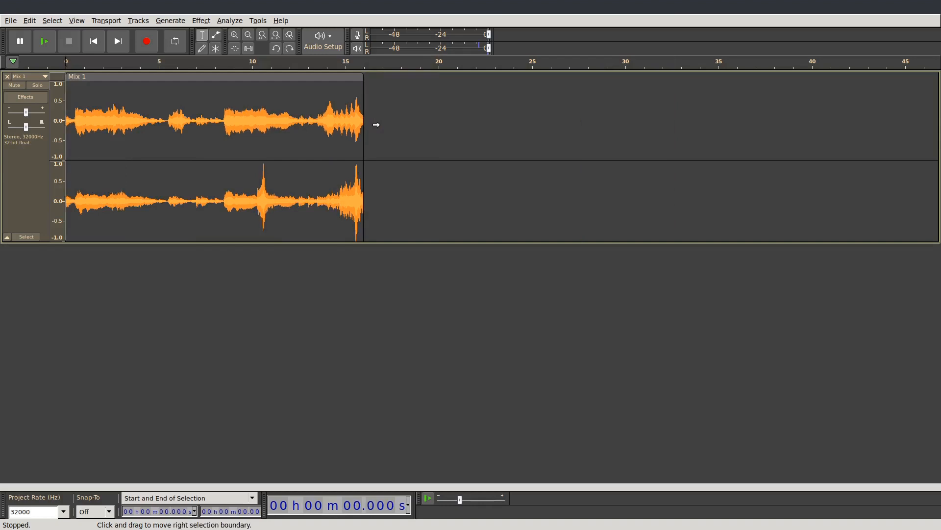
pyautogui.hotkey('ctrl', 'z')
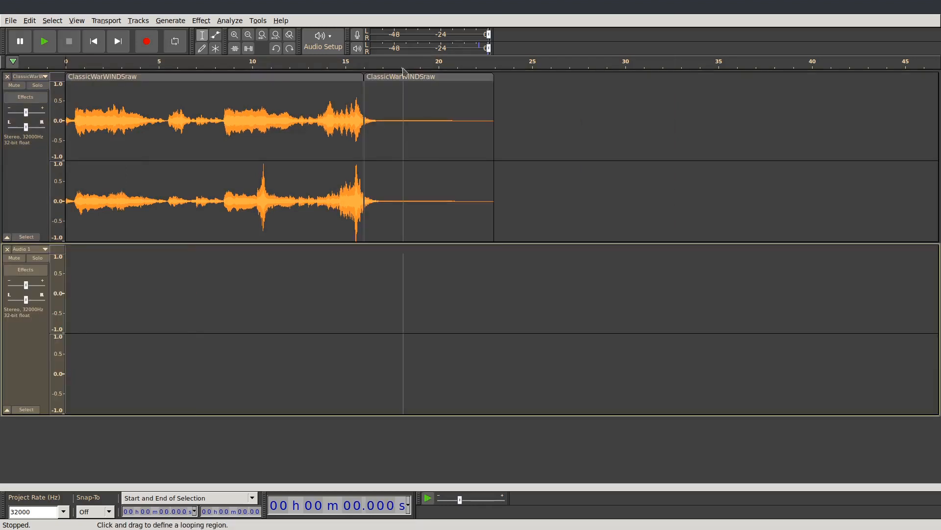
# - Move the winds tail clip that follows the 16-second split to the start of the Audio 1 track, and solo that track
pyautogui.moveTo(410, 78); pyautogui.dragTo(114, 332)
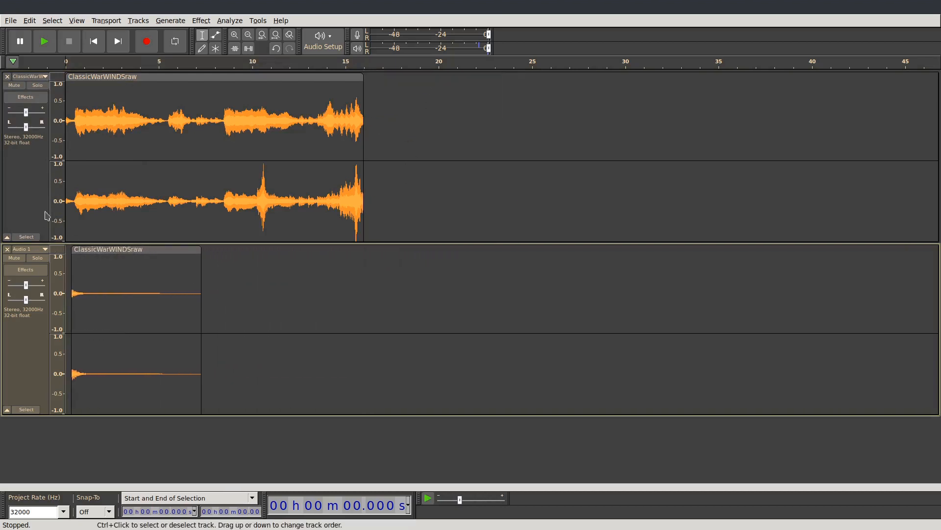
pyautogui.click(37, 257)
pyautogui.moveTo(118, 251); pyautogui.dragTo(115, 252)
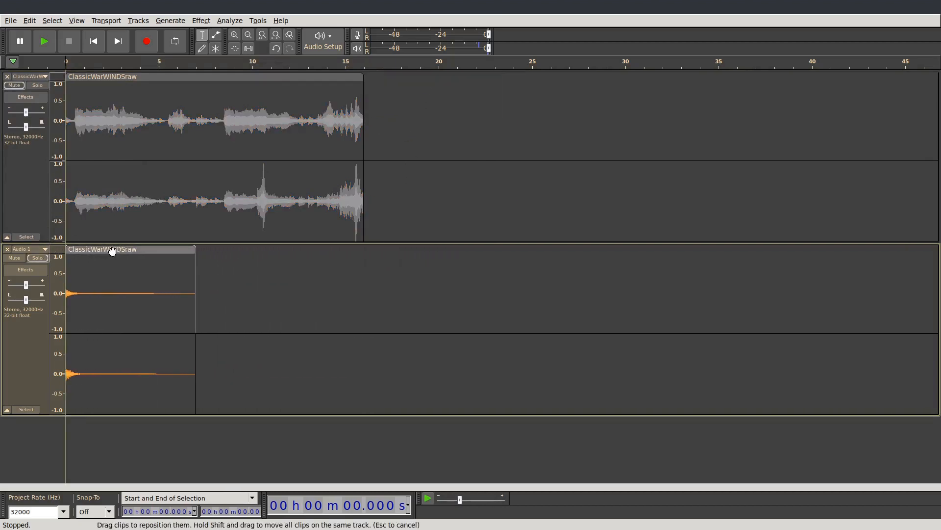
# - Select the whole tail clip on the Audio 1 track and reverse it
pyautogui.doubleClick(127, 276)
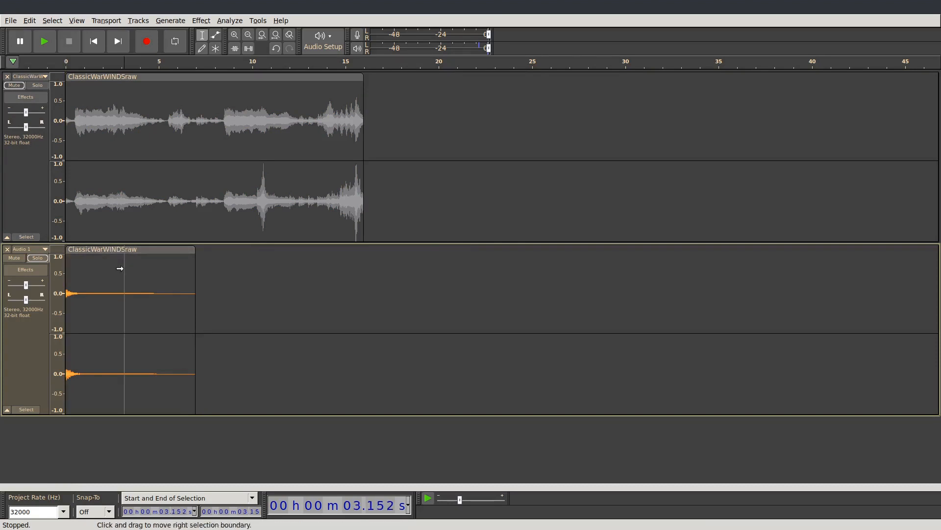
pyautogui.click(202, 20)
pyautogui.moveTo(232, 87)
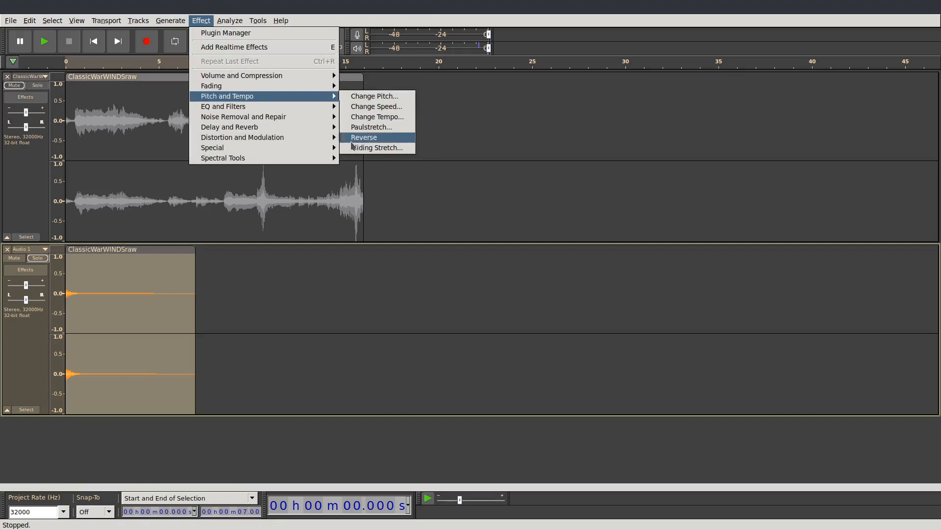
pyautogui.click(352, 139)
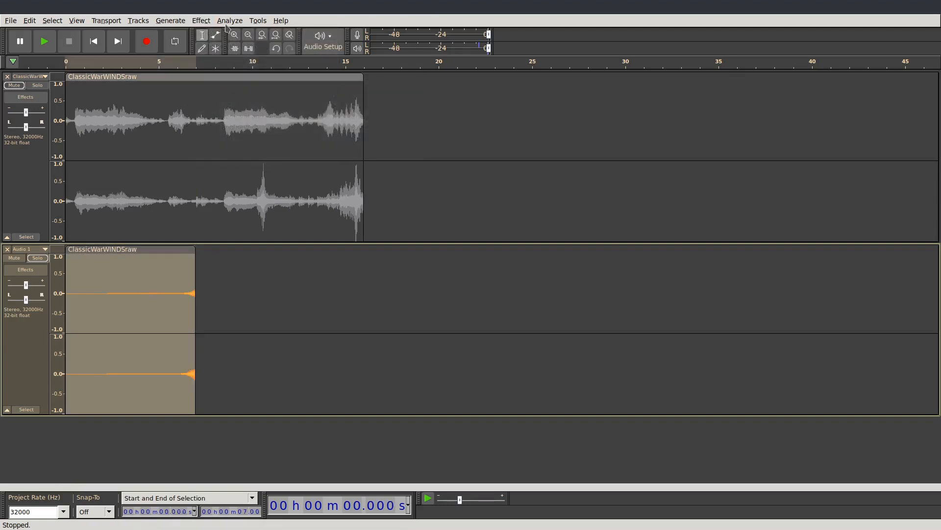
# - Normalize the reversed tail clip to a peak amplitude of -1.0 dB, with DC offset removal enabled
pyautogui.click(202, 20)
pyautogui.moveTo(227, 88)
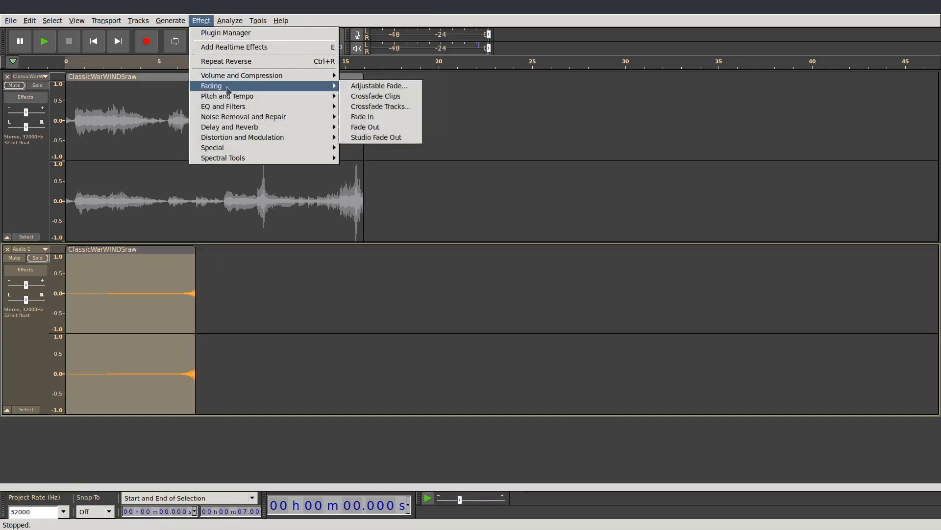
pyautogui.click(373, 126)
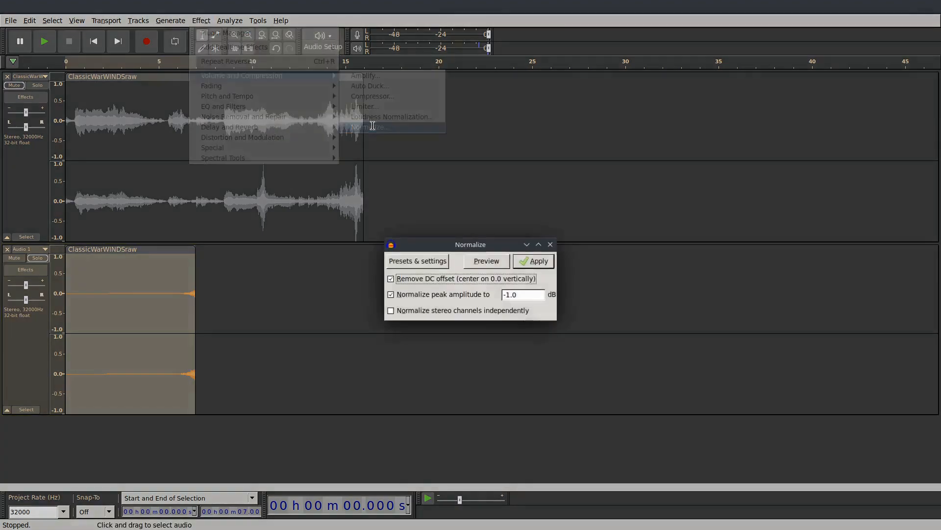
pyautogui.click(536, 260)
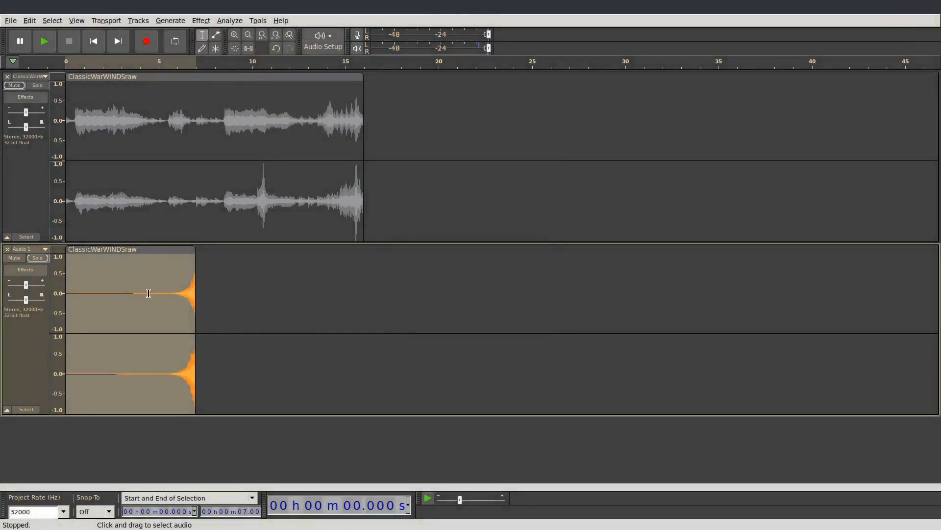
# - Delete about the first 4.7 seconds of the reversed tail clip, and apply a fade-in to its first 1.6 seconds
pyautogui.moveTo(153, 292); pyautogui.dragTo(63, 293)
pyautogui.press('Delete')
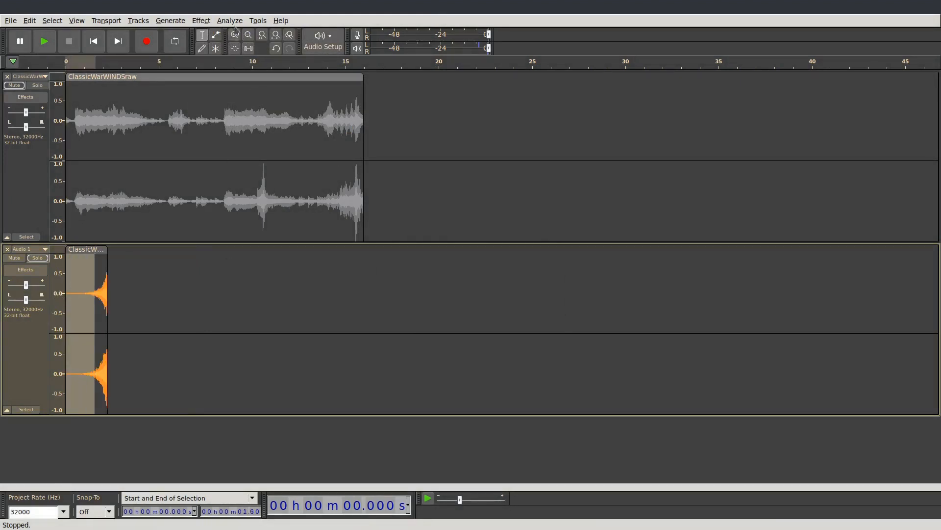
pyautogui.click(202, 20)
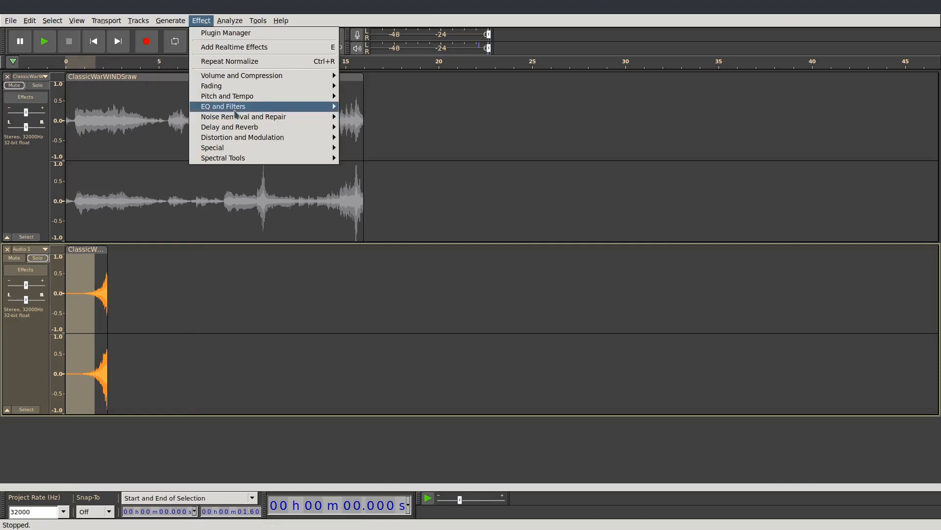
pyautogui.moveTo(233, 109)
pyautogui.moveTo(228, 85)
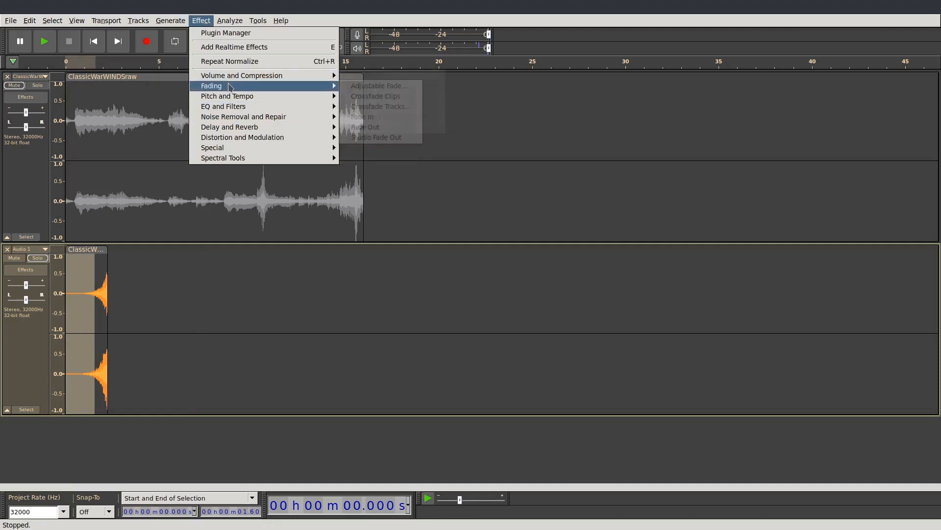
pyautogui.click(363, 117)
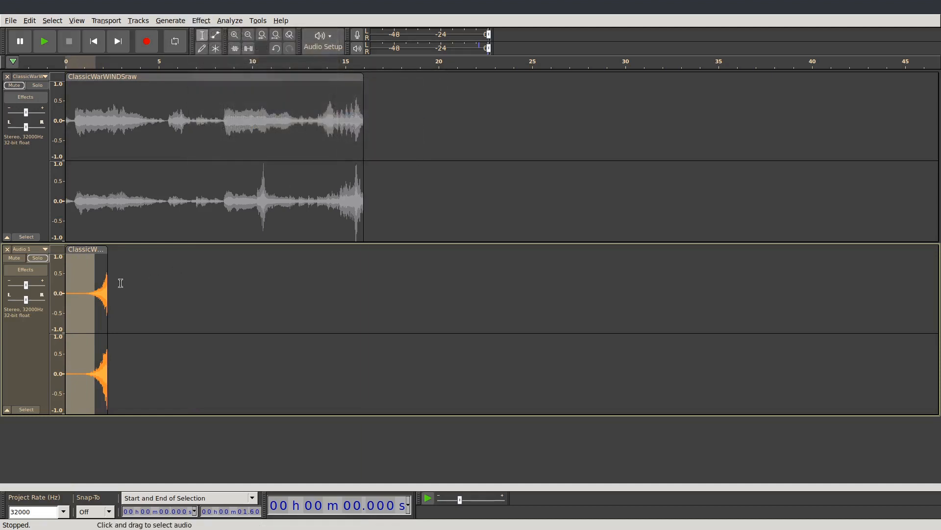
# - Shape the envelope of the reversed tail clip on the Audio 1 track so its last fraction of a millisecond drops to silence
pyautogui.click(103, 287)
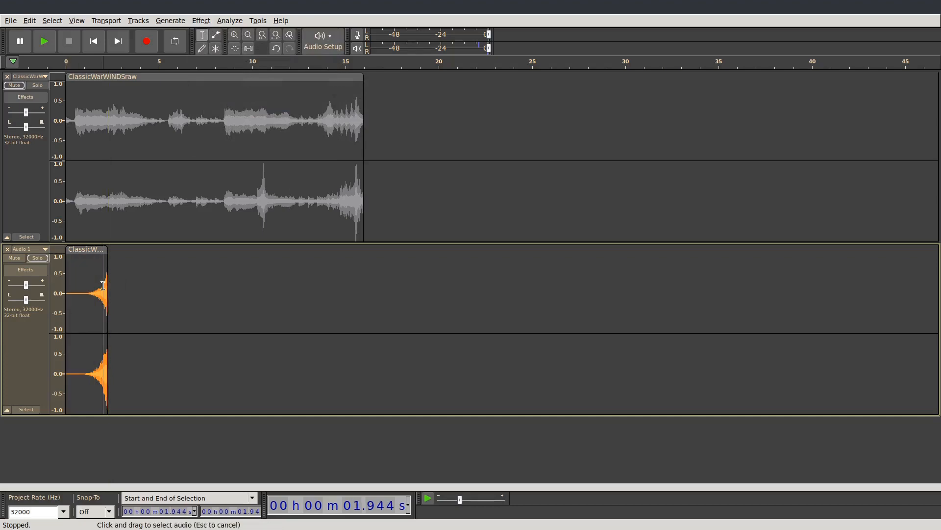
pyautogui.click(235, 36)
pyautogui.click(234, 36)
pyautogui.click(235, 35)
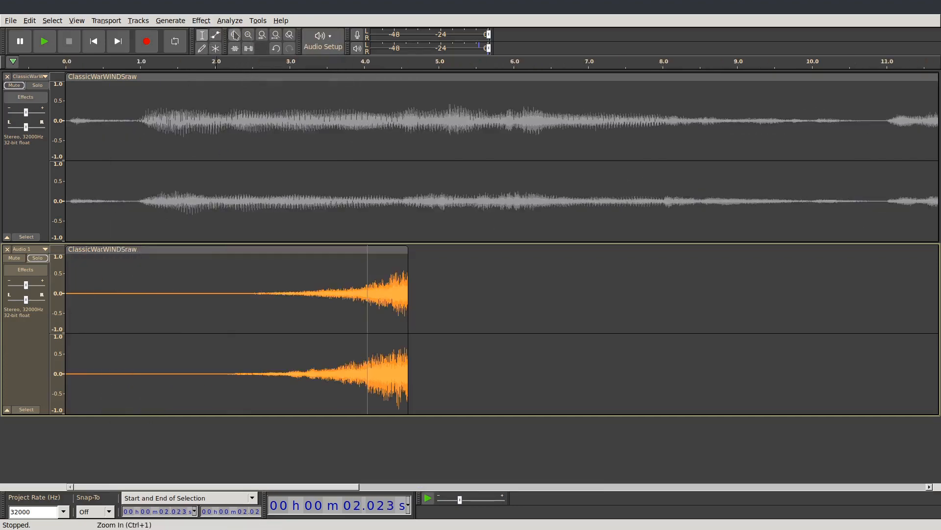
pyautogui.click(234, 35)
pyautogui.click(234, 35)
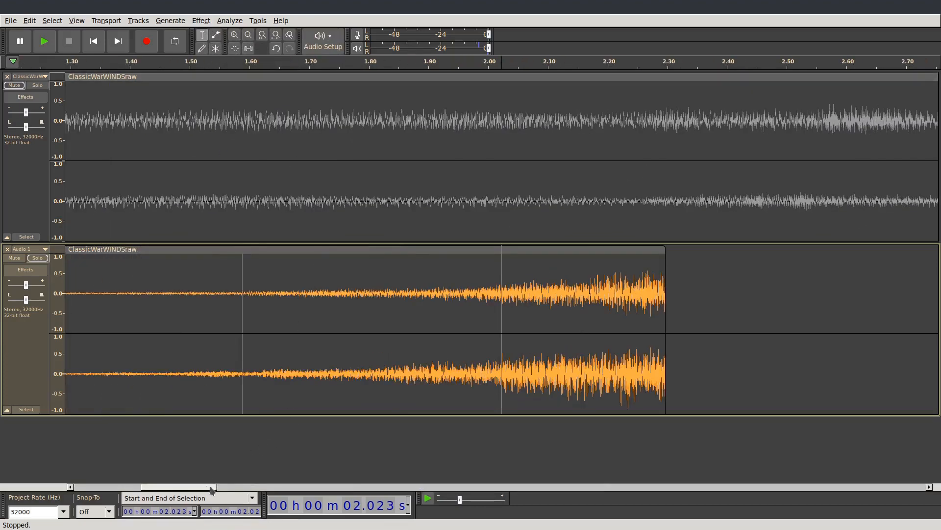
pyautogui.moveTo(211, 487); pyautogui.dragTo(243, 487)
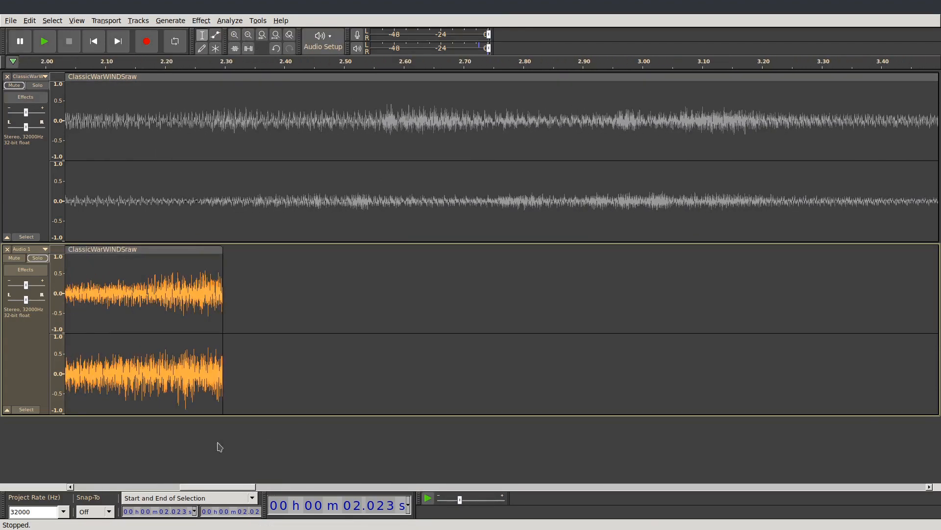
pyautogui.click(218, 290)
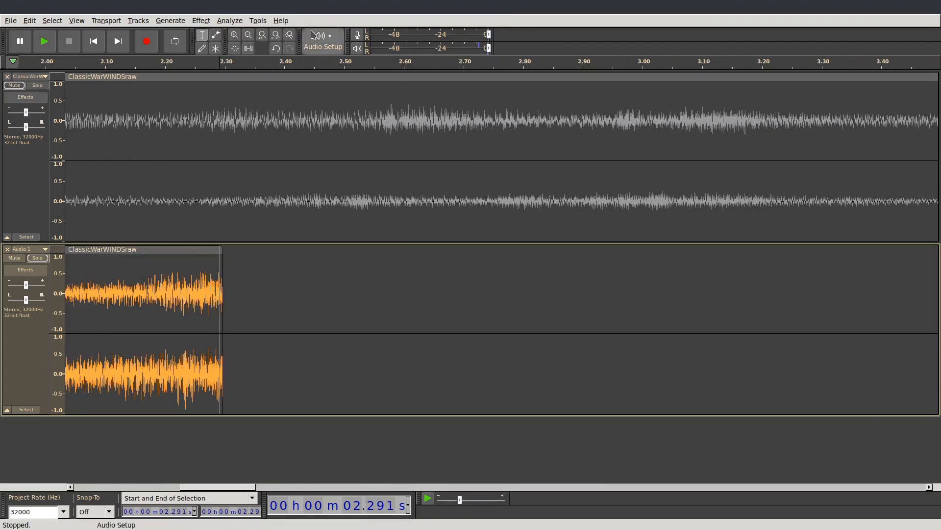
pyautogui.click(234, 35)
pyautogui.click(234, 35)
pyautogui.click(235, 35)
pyautogui.click(235, 35)
pyautogui.click(235, 35)
pyautogui.click(234, 36)
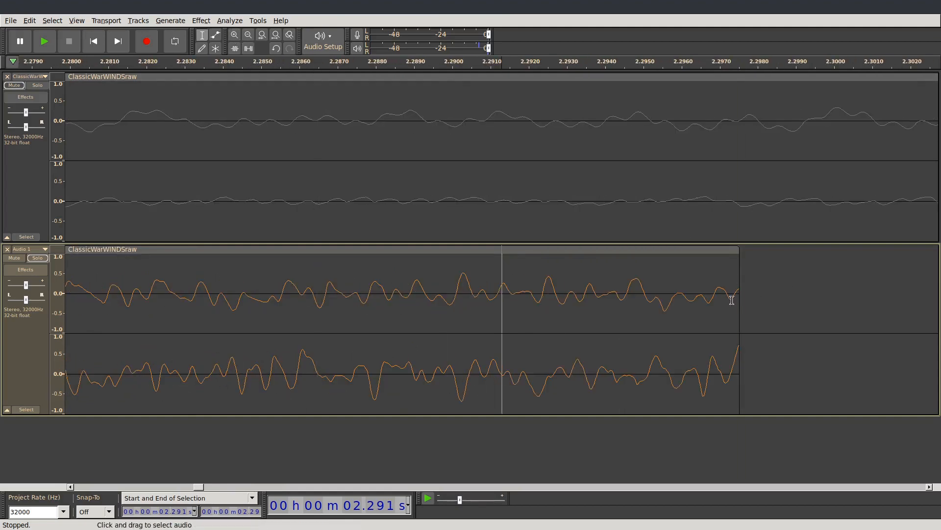
pyautogui.click(215, 35)
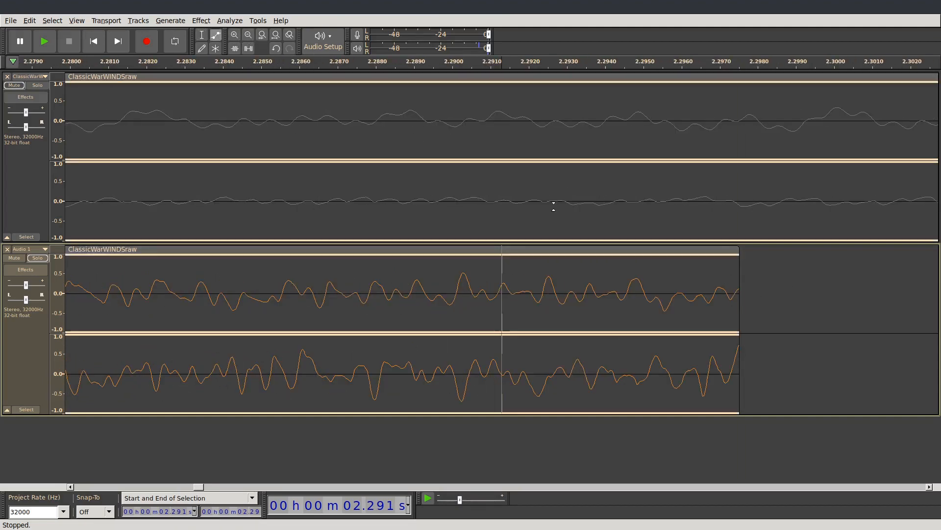
pyautogui.click(726, 251)
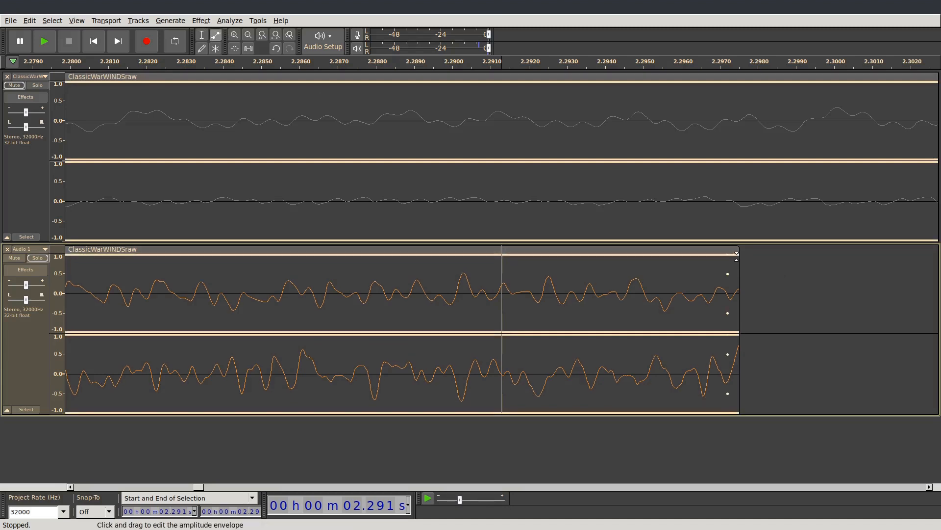
pyautogui.moveTo(737, 254); pyautogui.dragTo(739, 293)
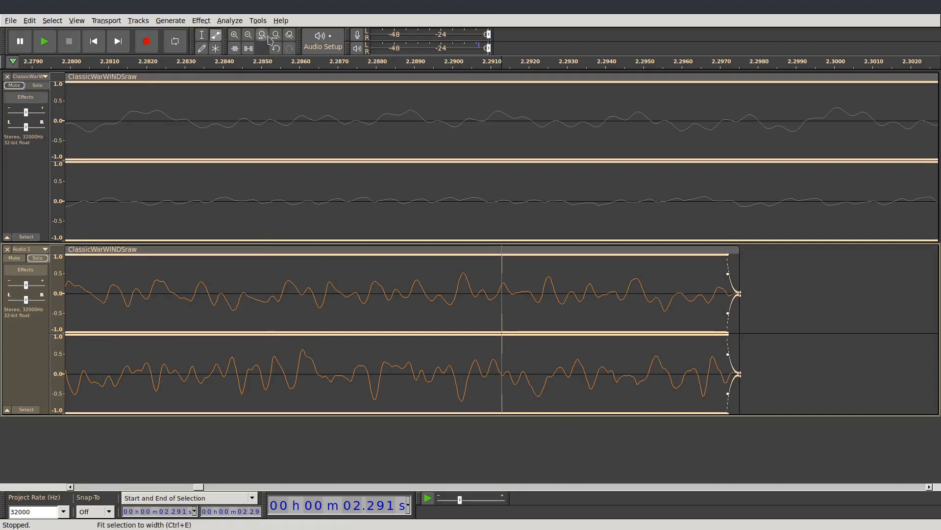
# - Mix and render the whole reversed tail clip to a new track, and remove the original Audio 1 tail track
pyautogui.click(249, 36)
pyautogui.click(249, 36)
pyautogui.click(250, 36)
pyautogui.click(250, 36)
pyautogui.click(249, 36)
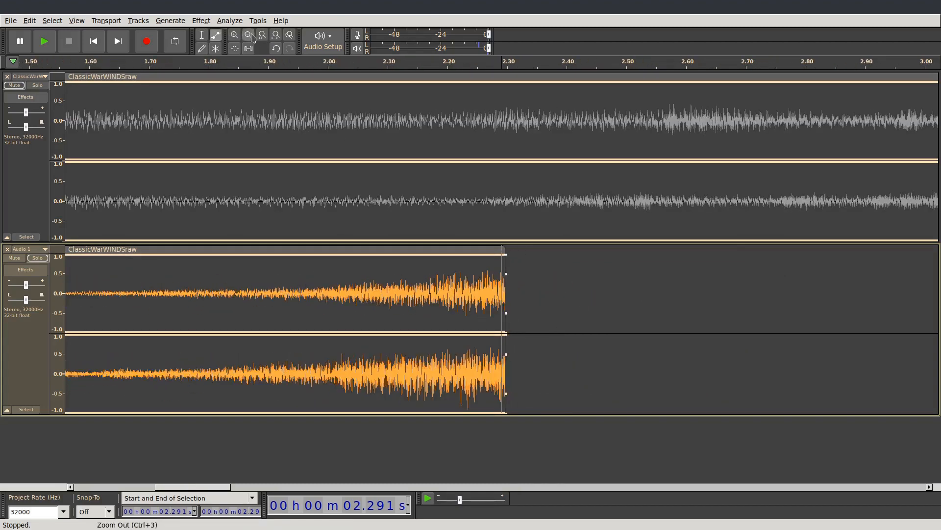
pyautogui.click(250, 36)
pyautogui.click(250, 36)
pyautogui.click(249, 36)
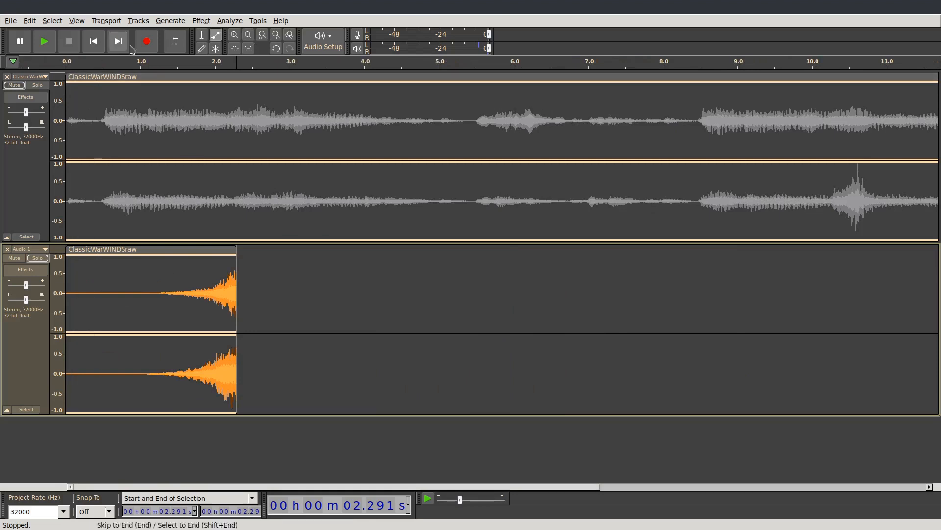
pyautogui.click(202, 35)
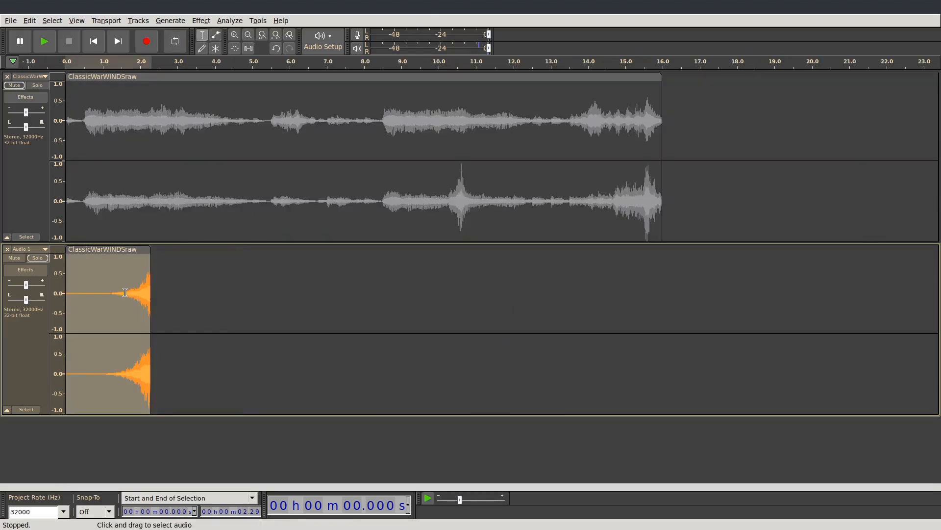
pyautogui.click(201, 21)
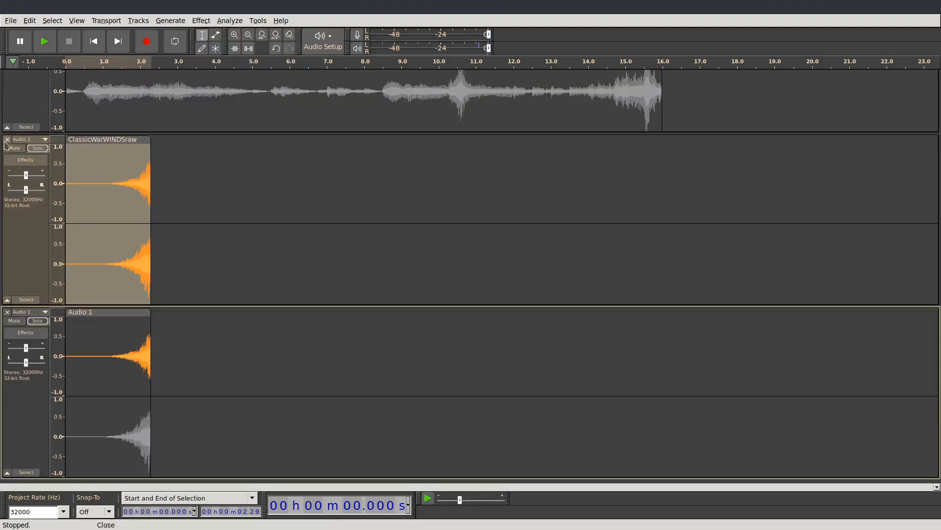
pyautogui.click(7, 139)
# - Solo the rendered tail track and play it from the start to check how the reversed tail ends
pyautogui.click(43, 149)
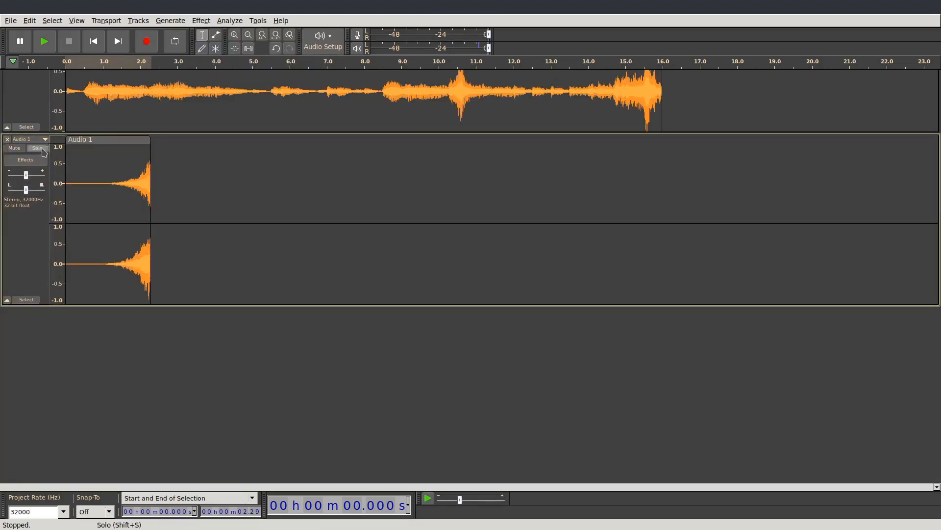
pyautogui.click(42, 149)
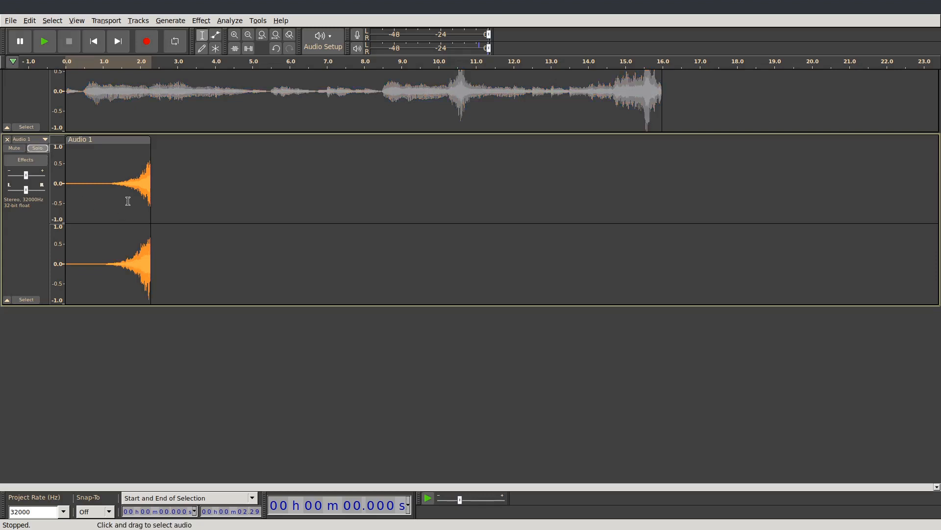
pyautogui.click(94, 41)
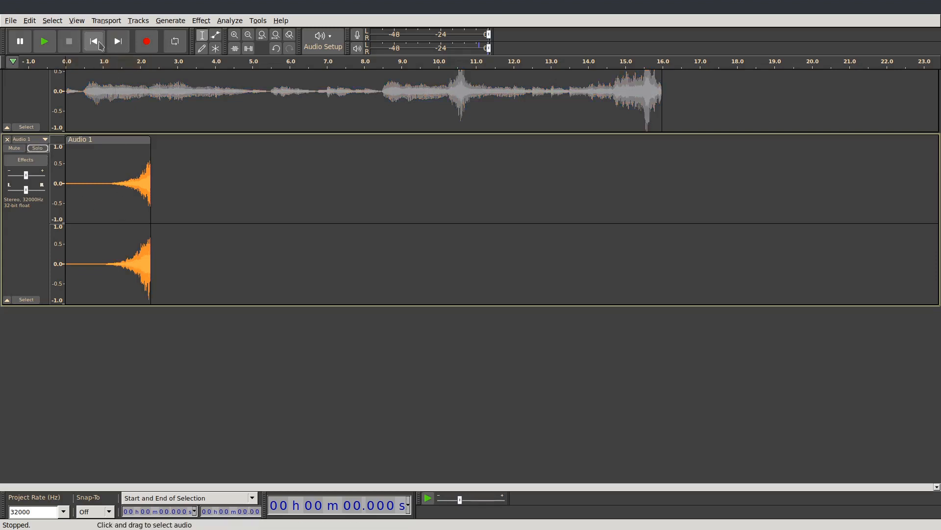
pyautogui.click(45, 44)
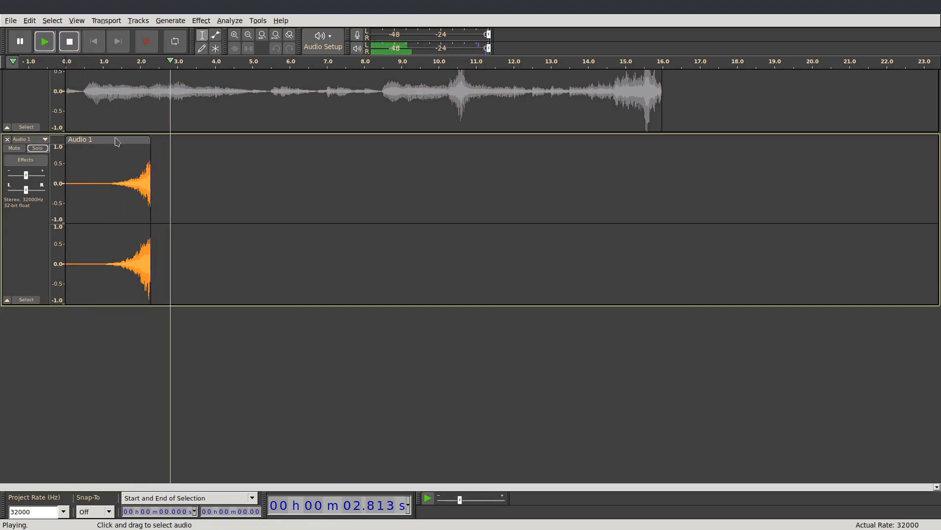
pyautogui.press('space')
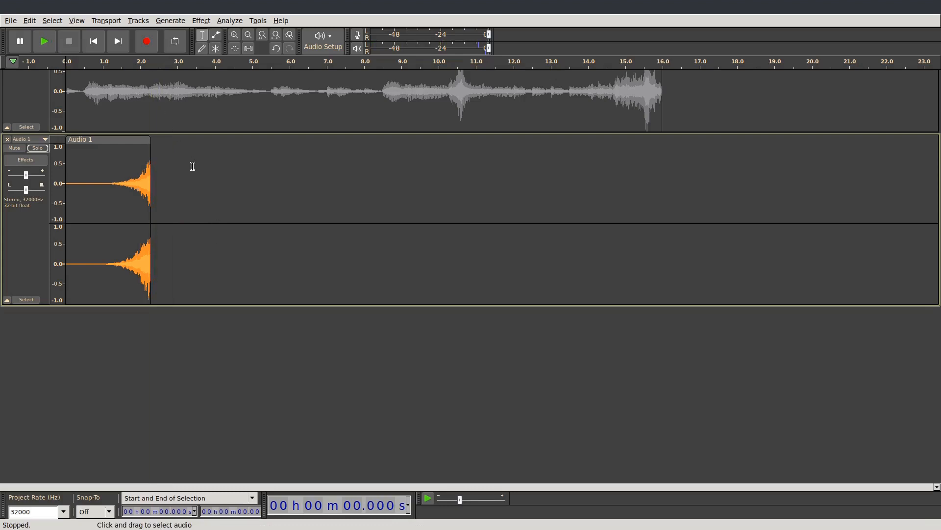
pyautogui.scroll(2, 229, 198)
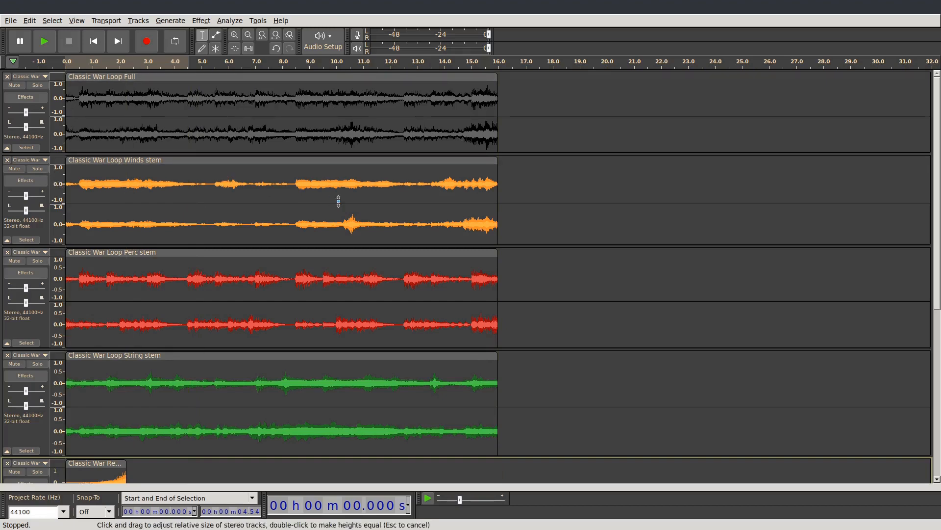
# - Examine the finished Classic War tracks, from the full loop and its stems to the reversed tail, End Hit, Swell and Sting
pyautogui.scroll(-2, 250, 308)
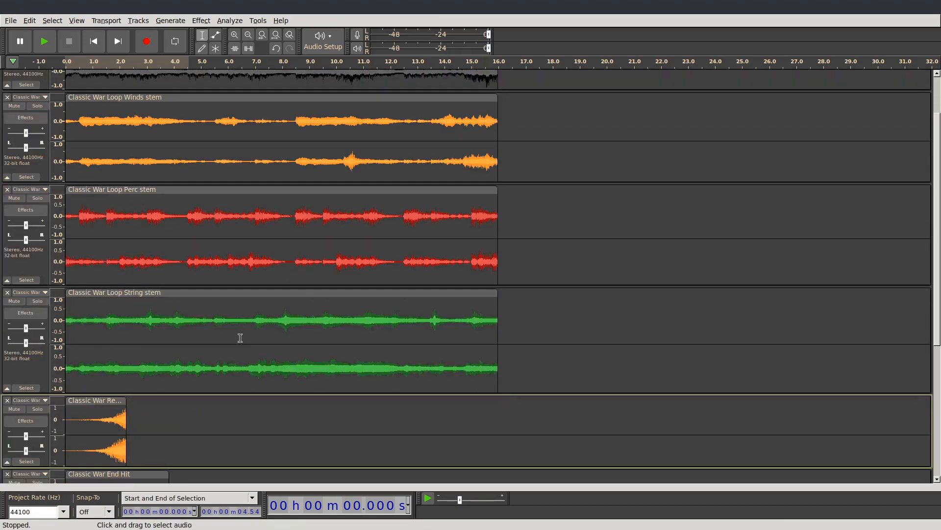
pyautogui.scroll(-6, 240, 338)
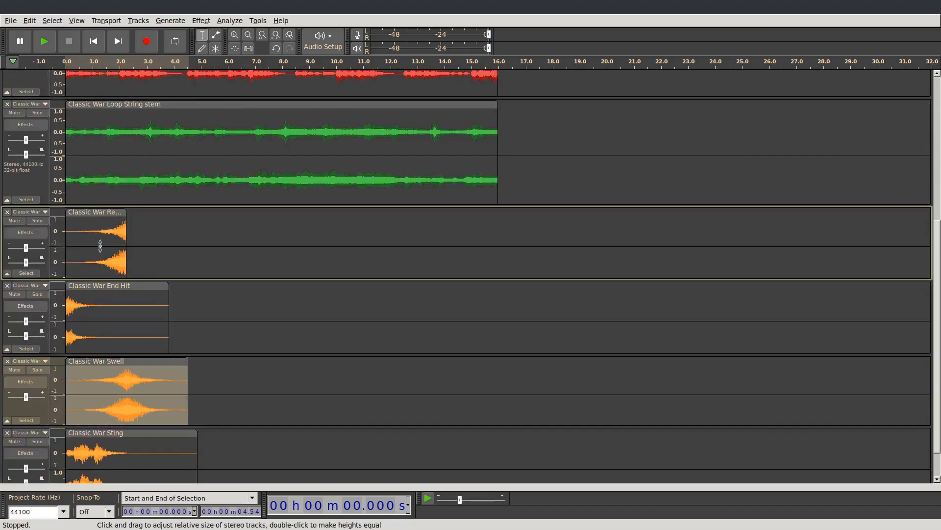
pyautogui.scroll(-1, 106, 281)
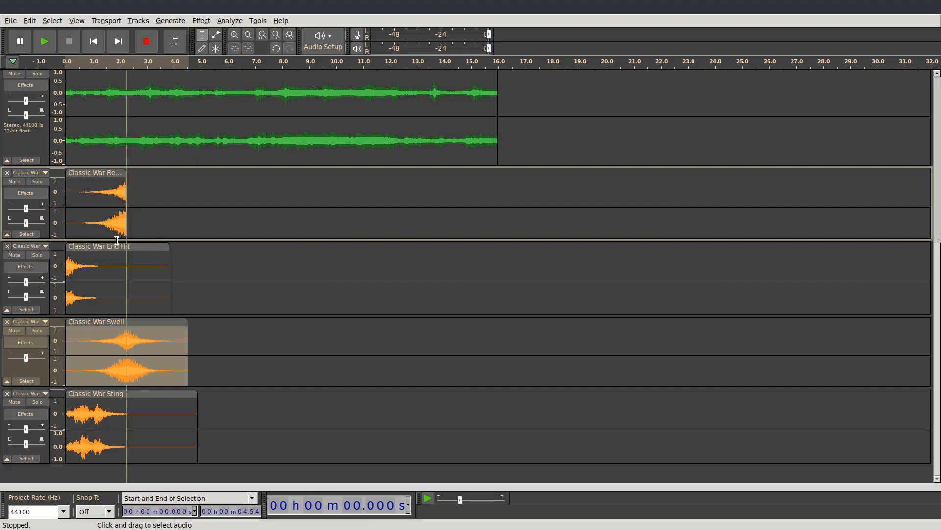
pyautogui.scroll(2, 495, 185)
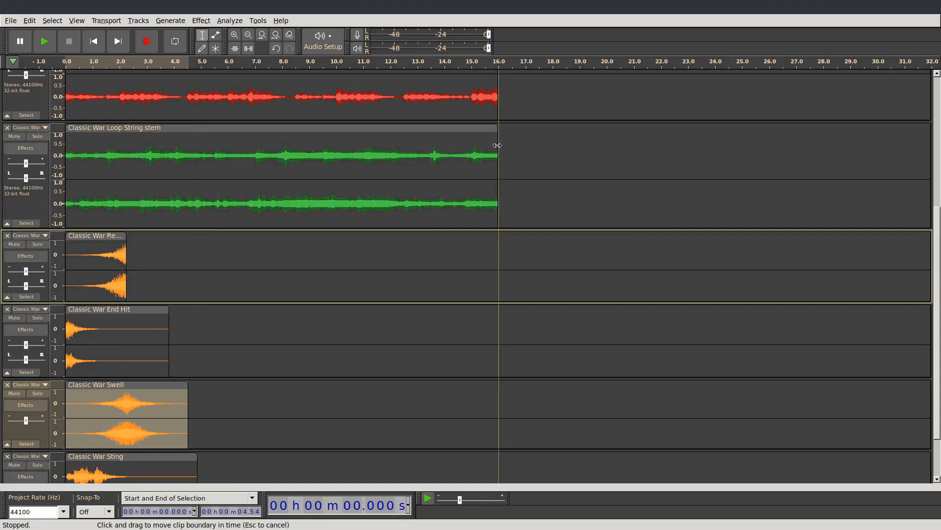
pyautogui.scroll(-2, 122, 319)
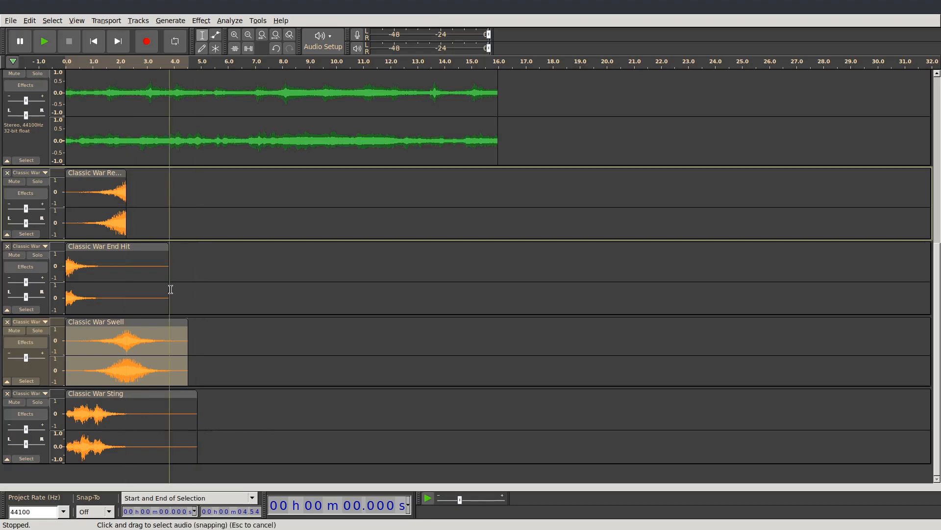
pyautogui.scroll(10, 169, 288)
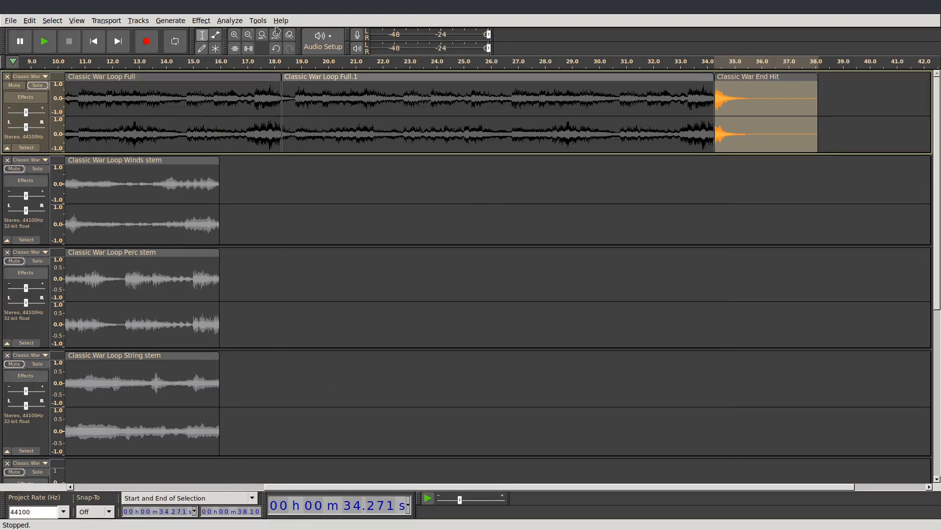
# - Play the assembled sequence of reversed tail, two full loops and End Hit on the first track from the start
pyautogui.click(248, 34)
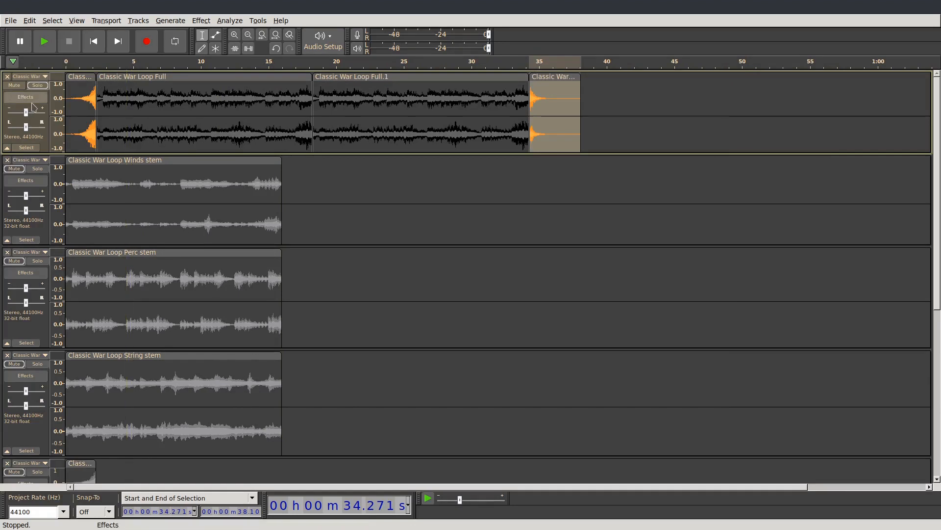
pyautogui.click(94, 42)
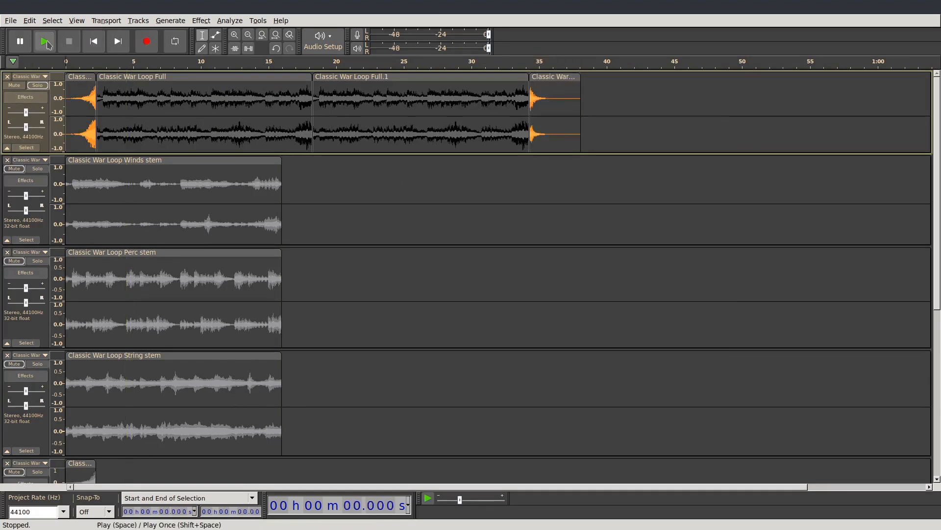
pyautogui.click(48, 44)
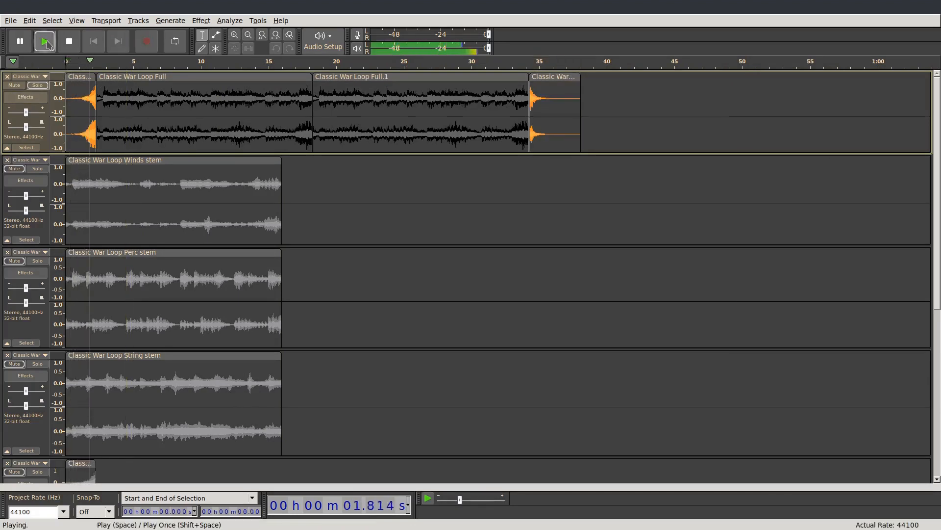
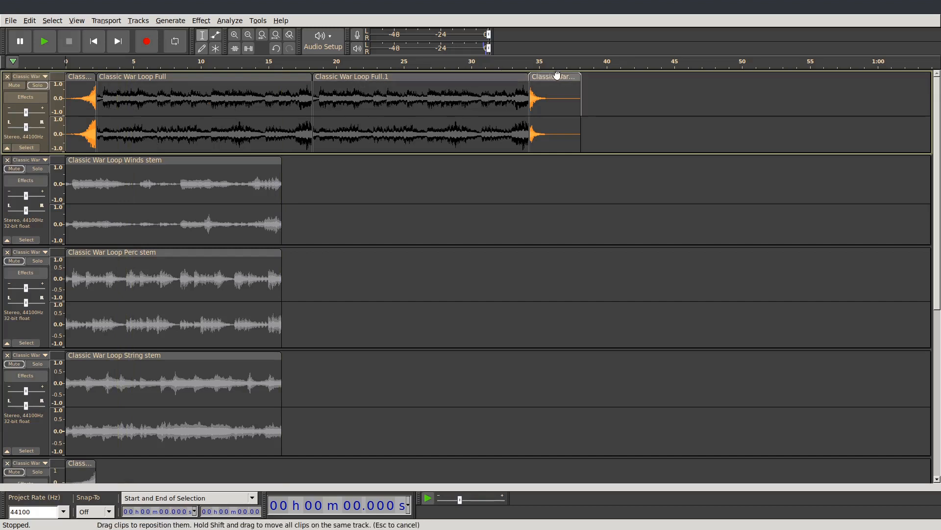
# - Shift the End Hit and both Loop Full clips about 6.4 seconds later on the first track, and play the gap from about 5.7 seconds
pyautogui.moveTo(557, 75); pyautogui.dragTo(643, 76)
pyautogui.moveTo(434, 79); pyautogui.dragTo(519, 83)
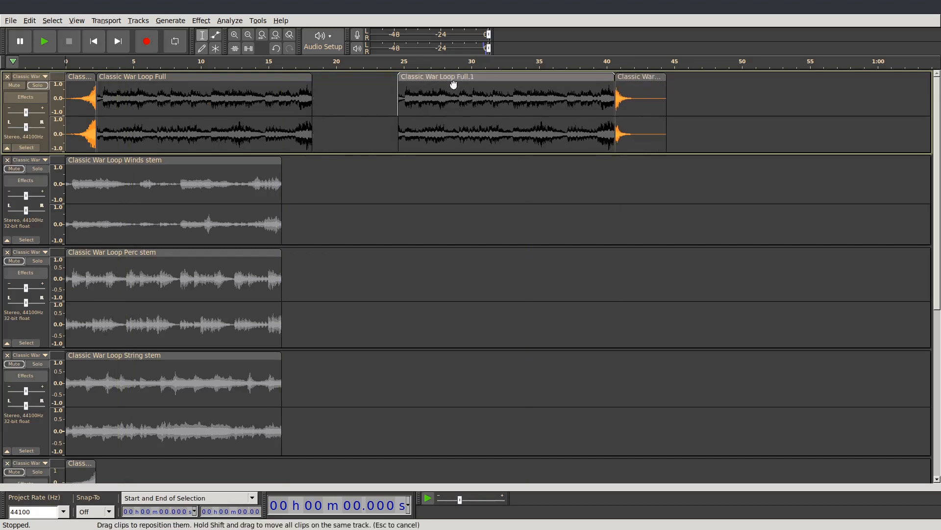
pyautogui.moveTo(354, 86); pyautogui.dragTo(285, 74)
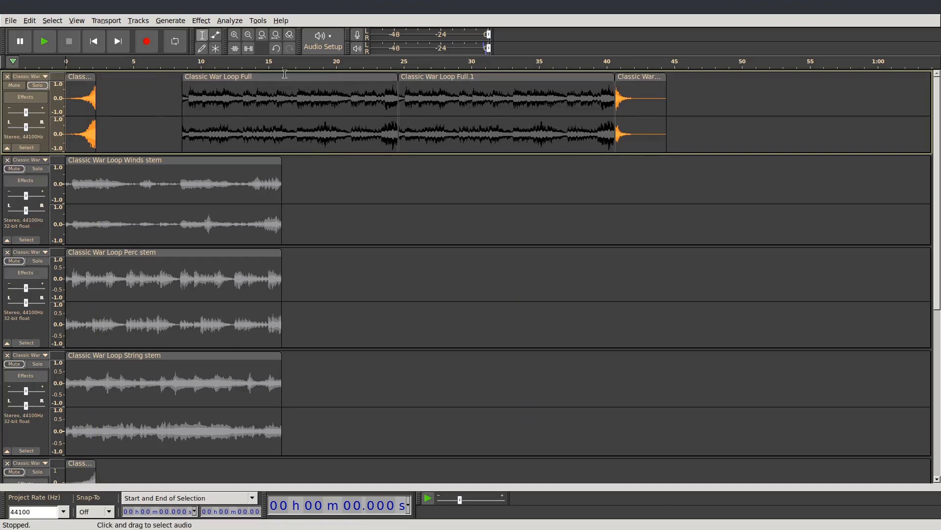
pyautogui.click(143, 66)
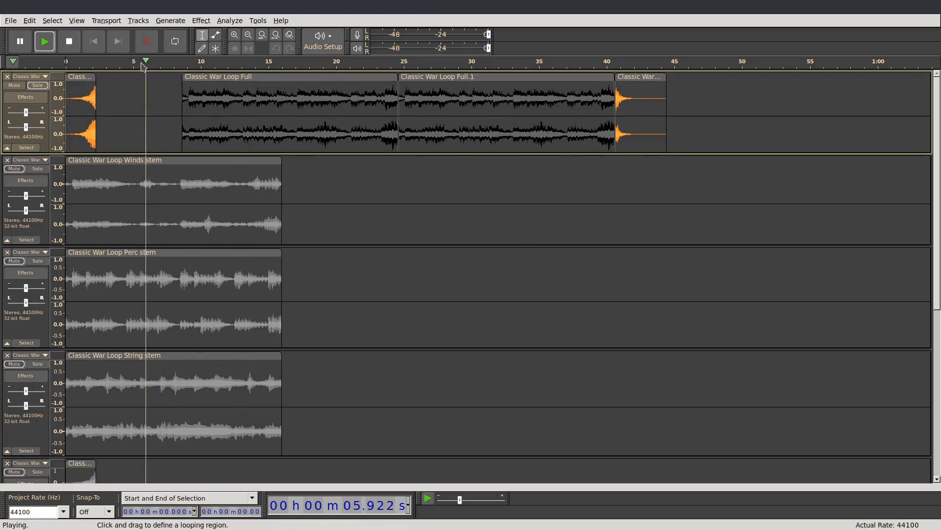
pyautogui.click(71, 42)
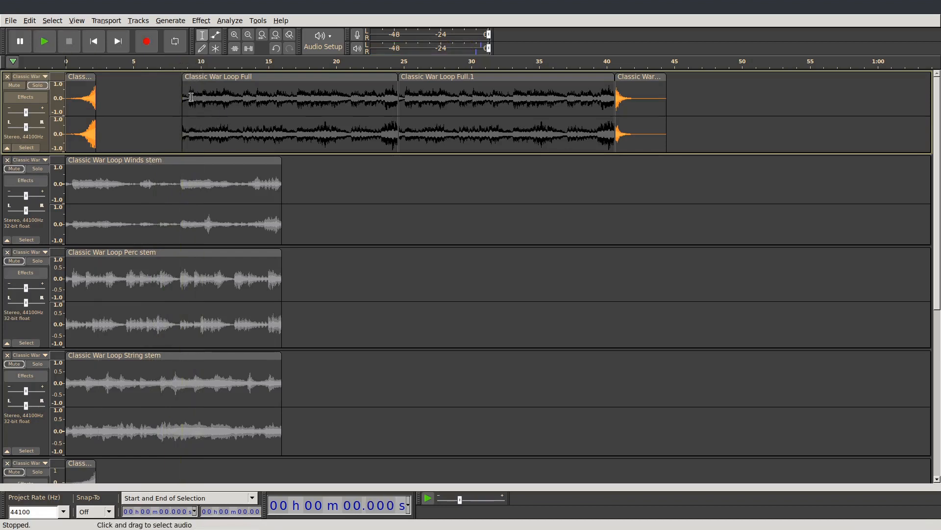
# - Move the two Loop Full clips and the End Hit clip back so they follow the opening reversed clip without gaps
pyautogui.moveTo(229, 84); pyautogui.dragTo(83, 93)
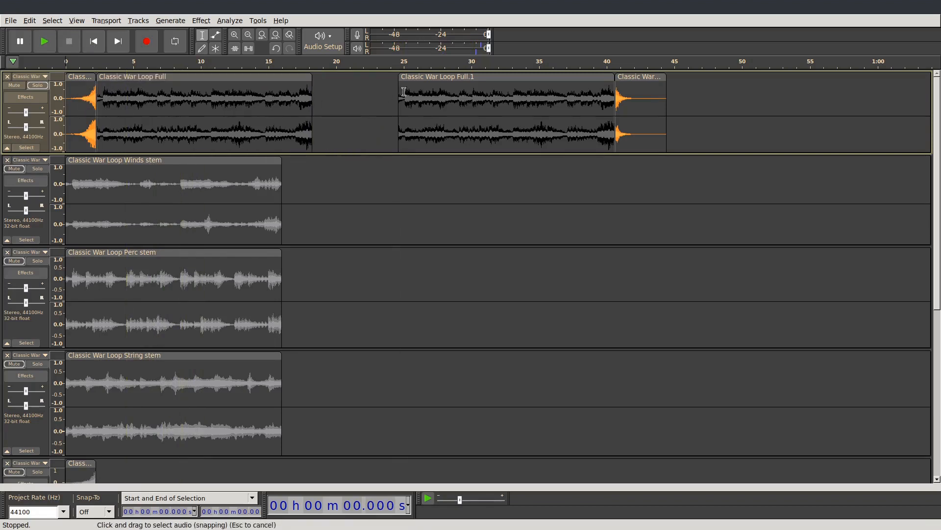
pyautogui.moveTo(382, 79); pyautogui.dragTo(298, 77)
pyautogui.moveTo(631, 78); pyautogui.dragTo(528, 82)
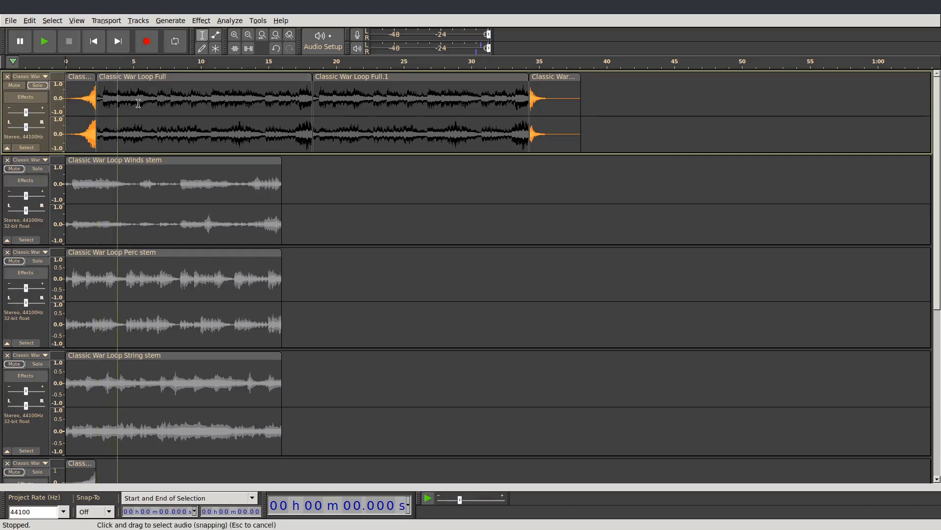
# - Play the first track's opening, the join between the two Loop Full clips, and the transition into the End Hit
pyautogui.click(44, 44)
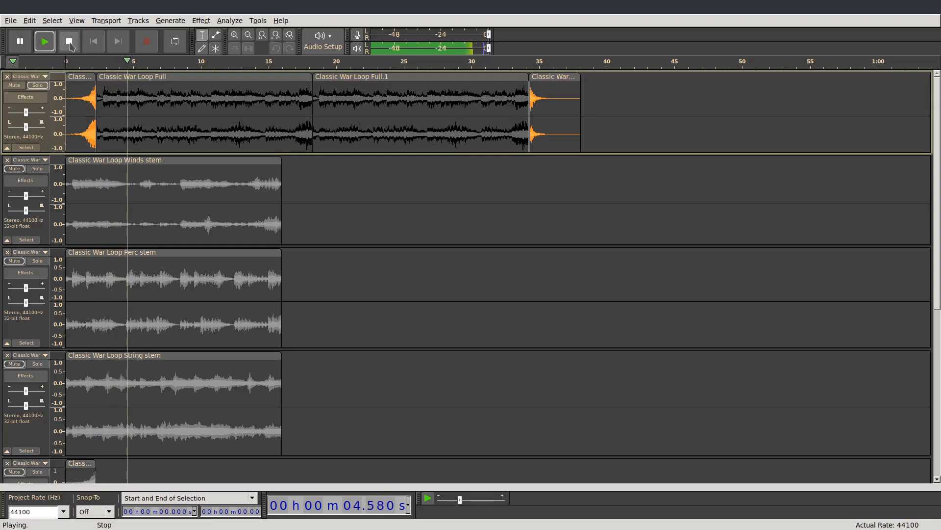
pyautogui.click(69, 41)
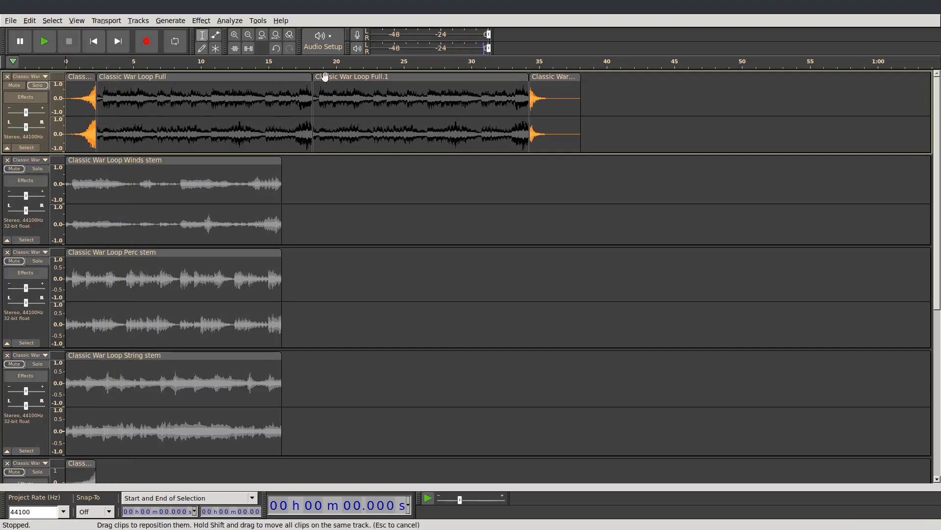
pyautogui.click(291, 64)
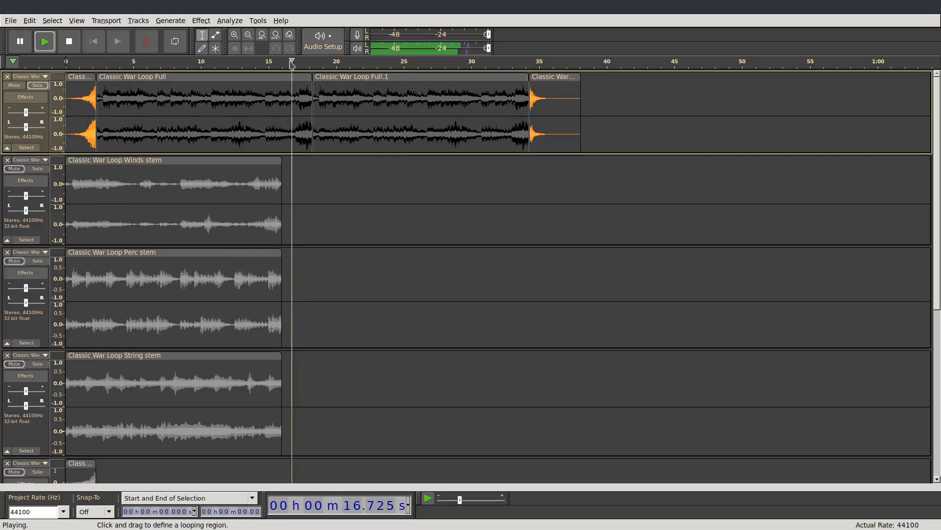
pyautogui.click(77, 51)
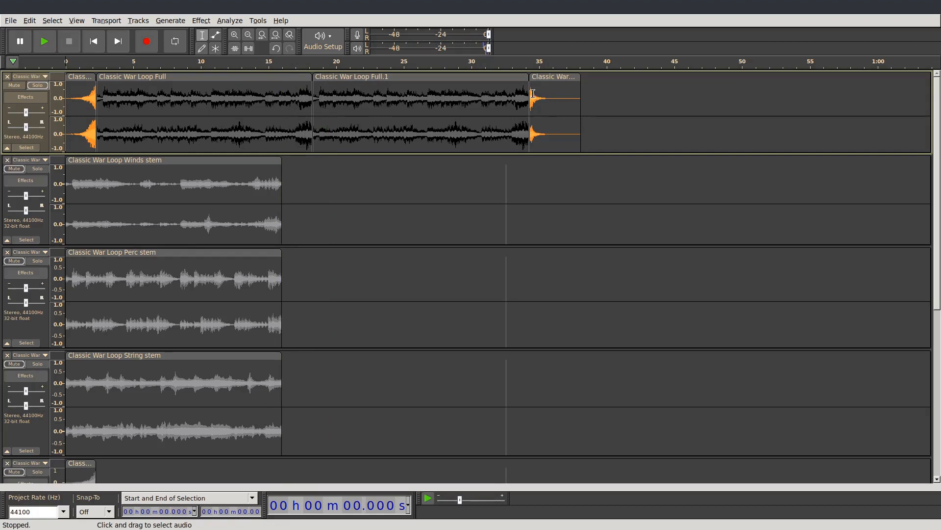
pyautogui.click(471, 68)
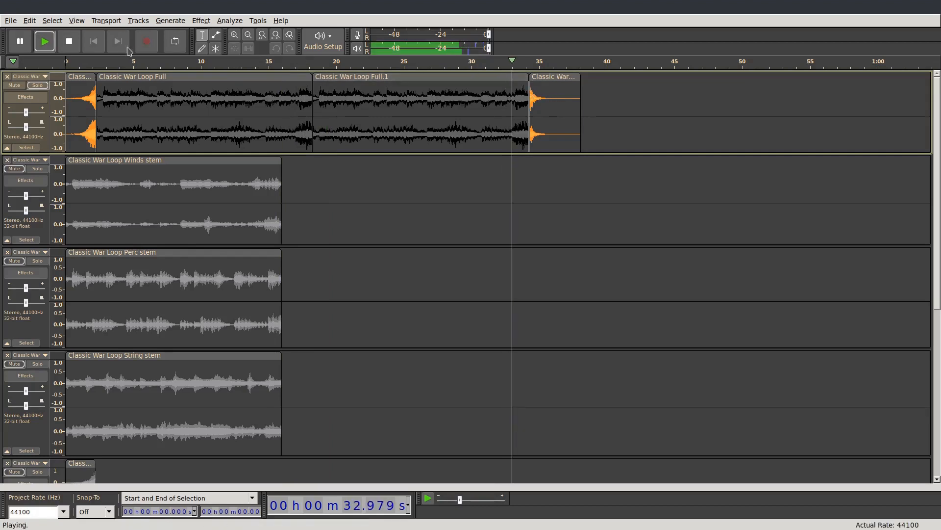
pyautogui.click(73, 47)
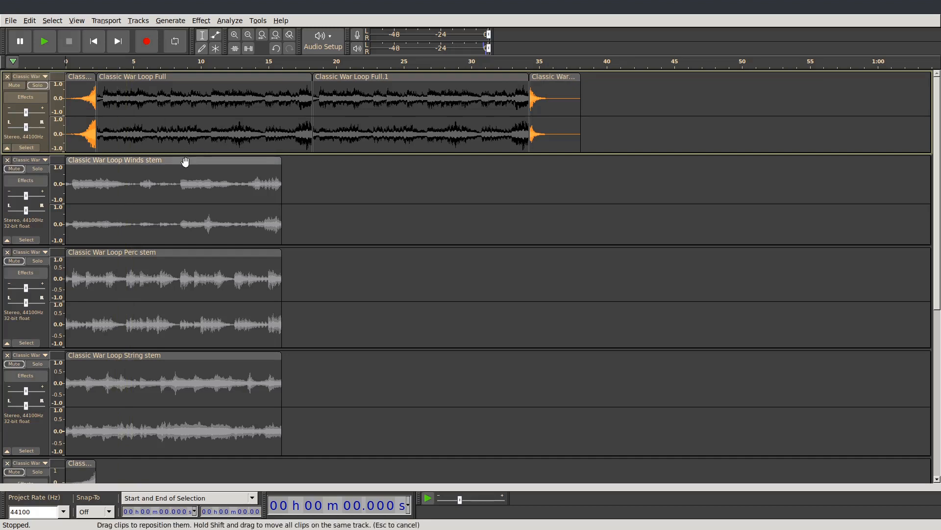
# - Solo and play the Classic War Loop Winds stem from the start, followed by the Perc stem on its own
pyautogui.click(36, 169)
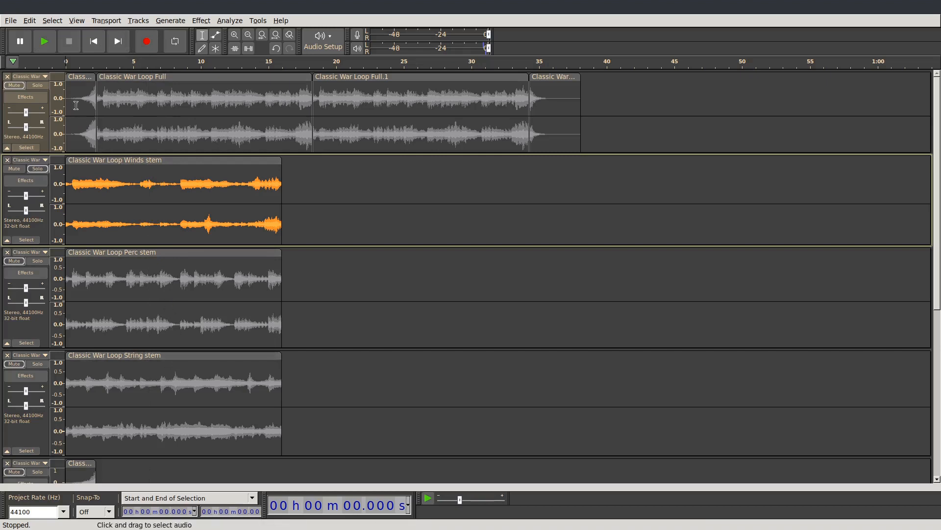
pyautogui.click(45, 42)
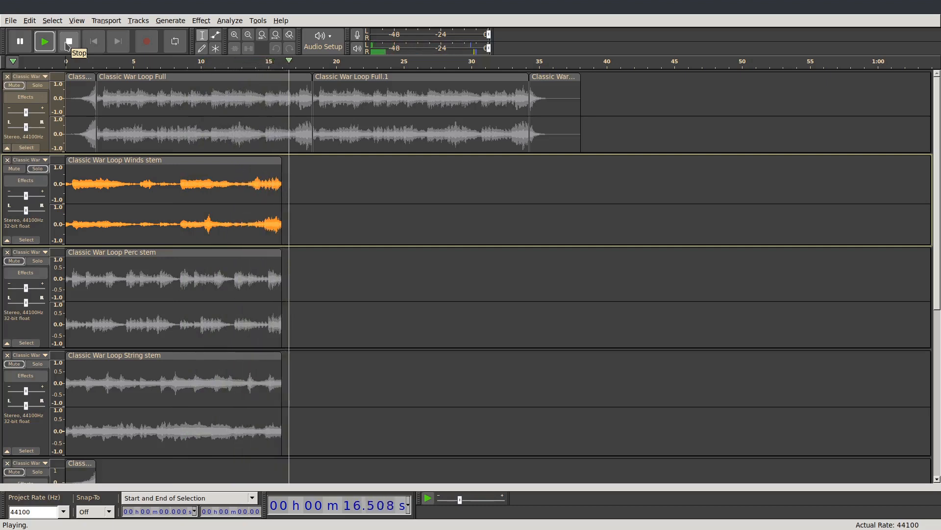
pyautogui.click(66, 45)
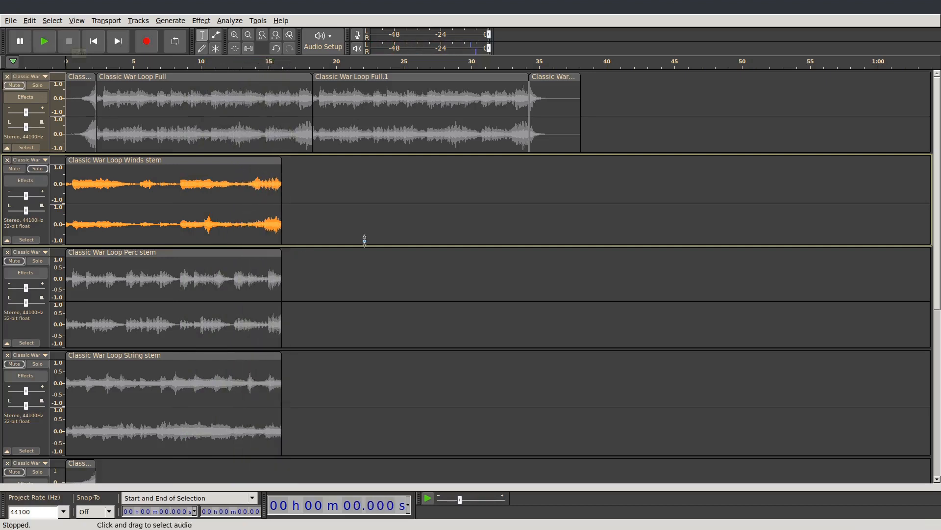
pyautogui.click(39, 261)
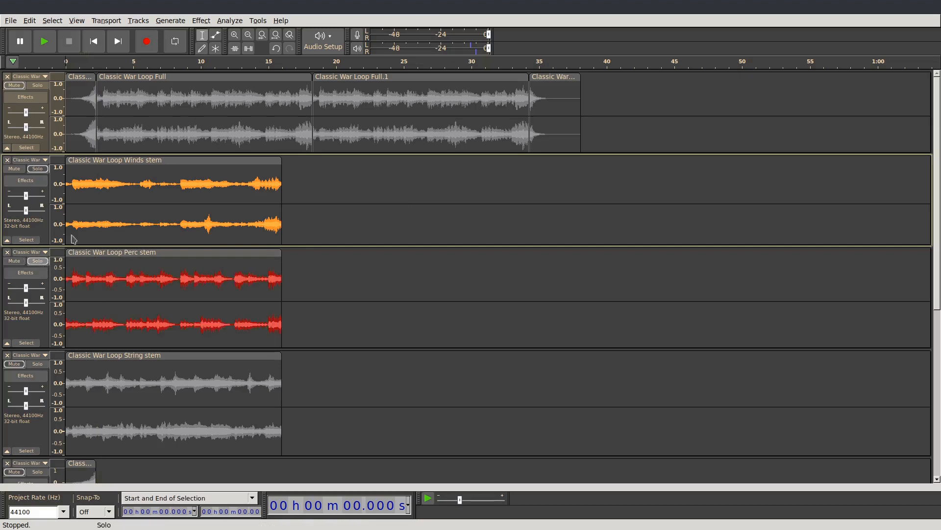
pyautogui.click(45, 43)
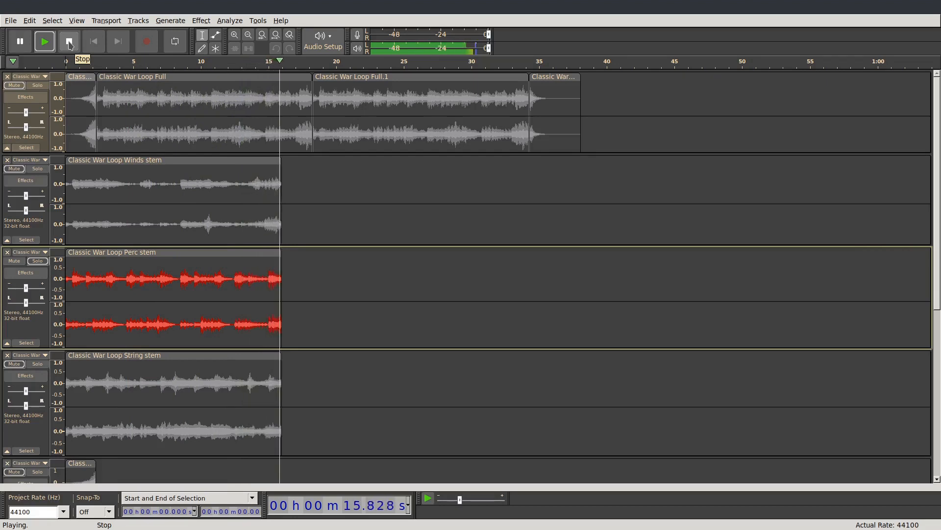
pyautogui.click(69, 42)
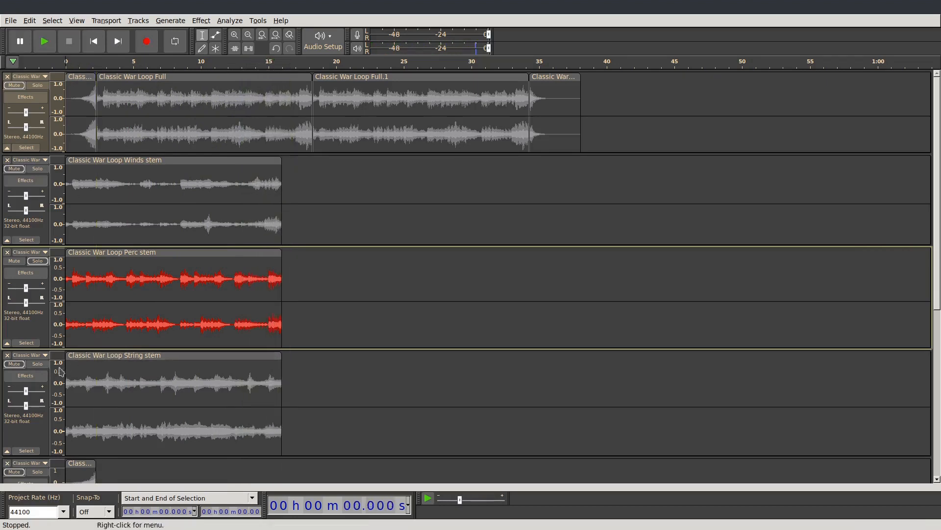
# - Solo the Classic War Loop String stem and play it through from the start
pyautogui.click(43, 366)
pyautogui.scroll(-3, 172, 245)
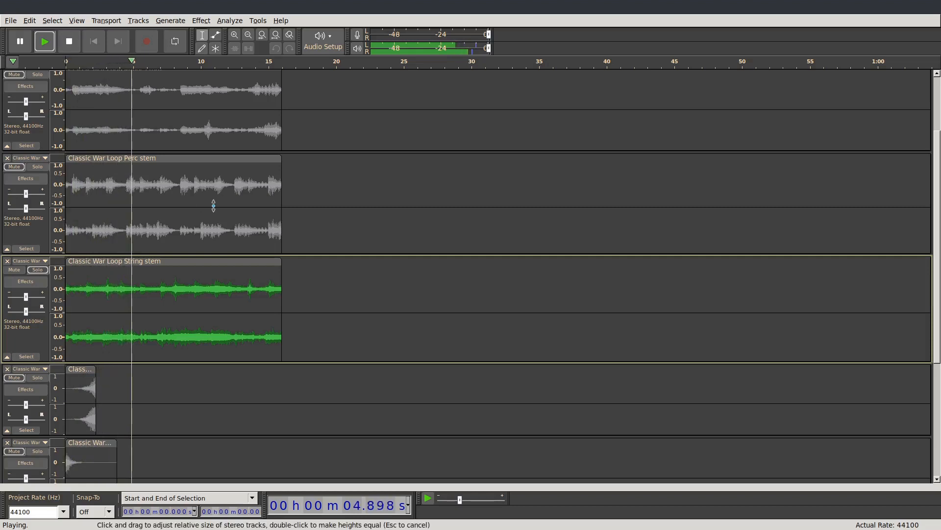
pyautogui.scroll(2, 212, 206)
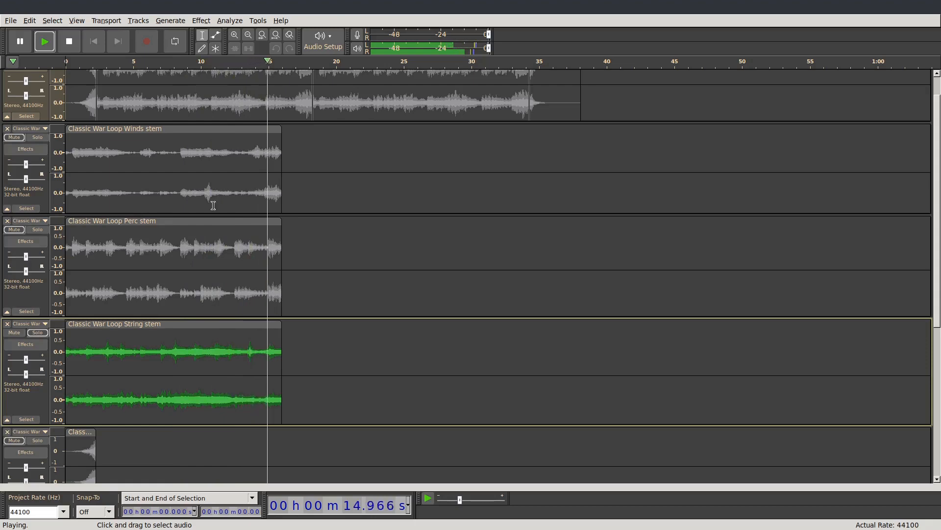
pyautogui.click(70, 42)
pyautogui.scroll(1, 366, 316)
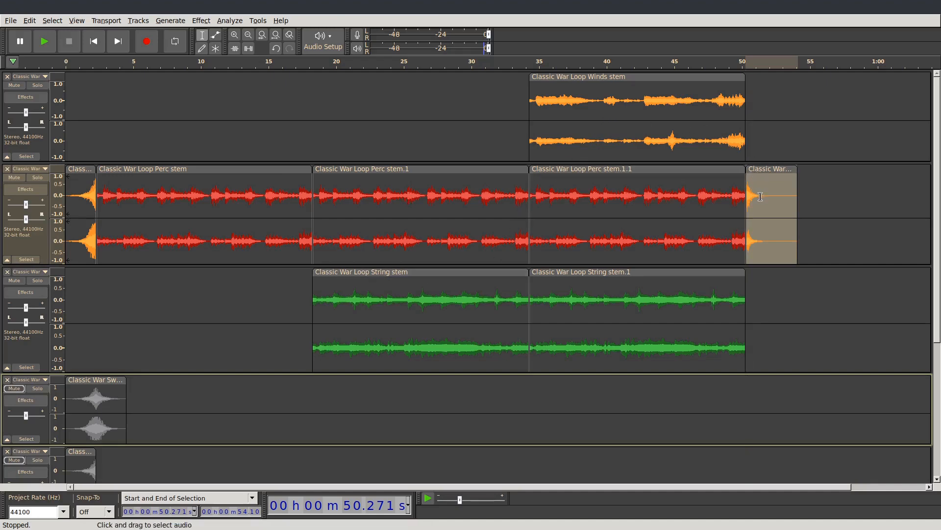
# - Play the layered arrangement of Perc, String and Winds stems from the start through to the End Hit
pyautogui.click(100, 44)
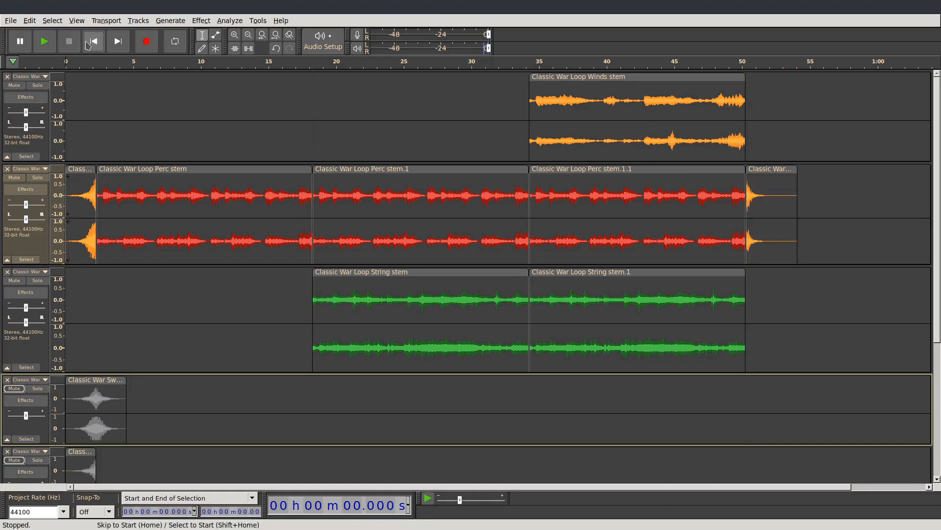
pyautogui.click(44, 47)
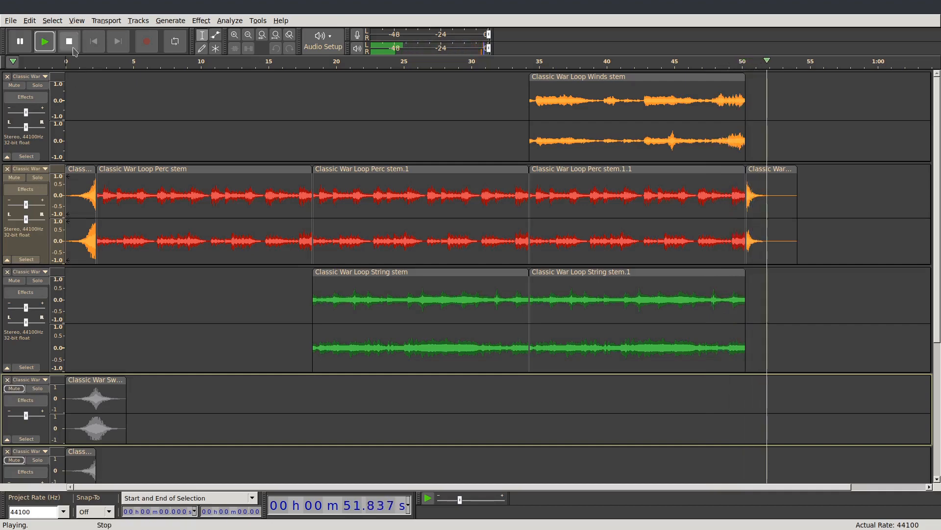
pyautogui.press('space')
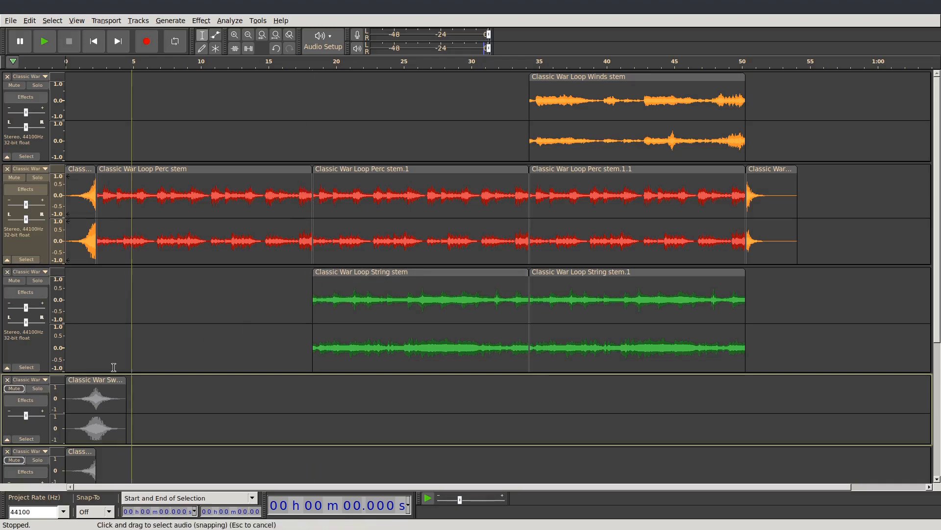
# - Unmute the Swell track, move its clip to about 32 seconds so it peaks where the Winds stem enters, and lower its amplitude envelope
pyautogui.click(23, 390)
pyautogui.moveTo(135, 385); pyautogui.dragTo(512, 397)
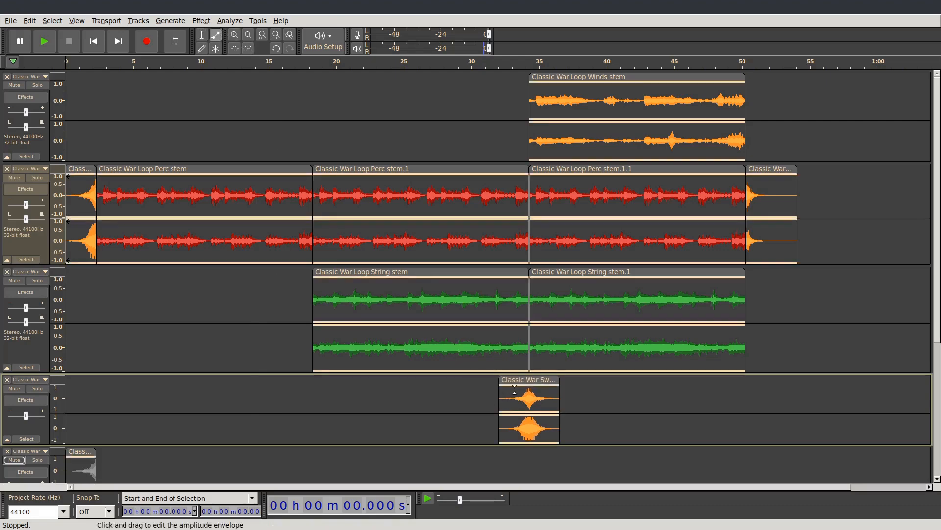
pyautogui.click(514, 389)
pyautogui.moveTo(514, 388); pyautogui.dragTo(514, 391)
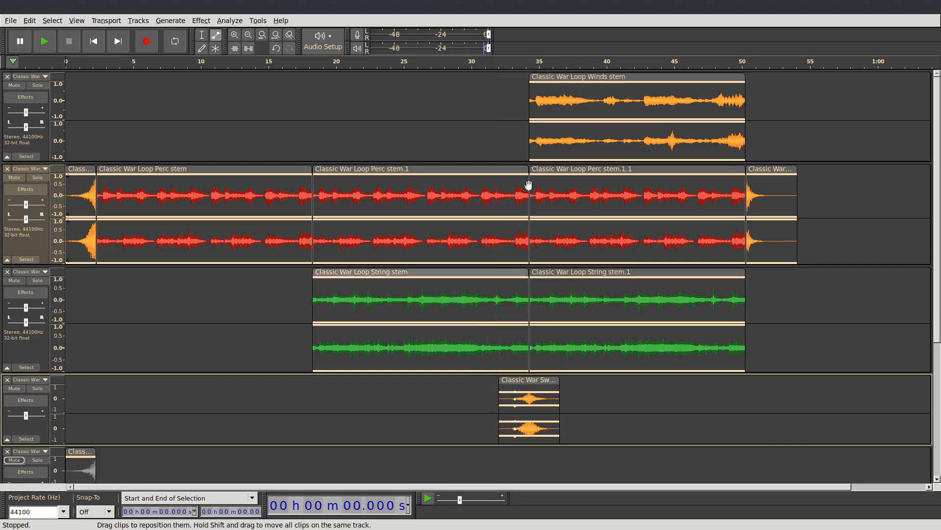
# - Play the Winds entry with the Swell from about 31 seconds, and replay it with only the Swell track soloed
pyautogui.click(490, 63)
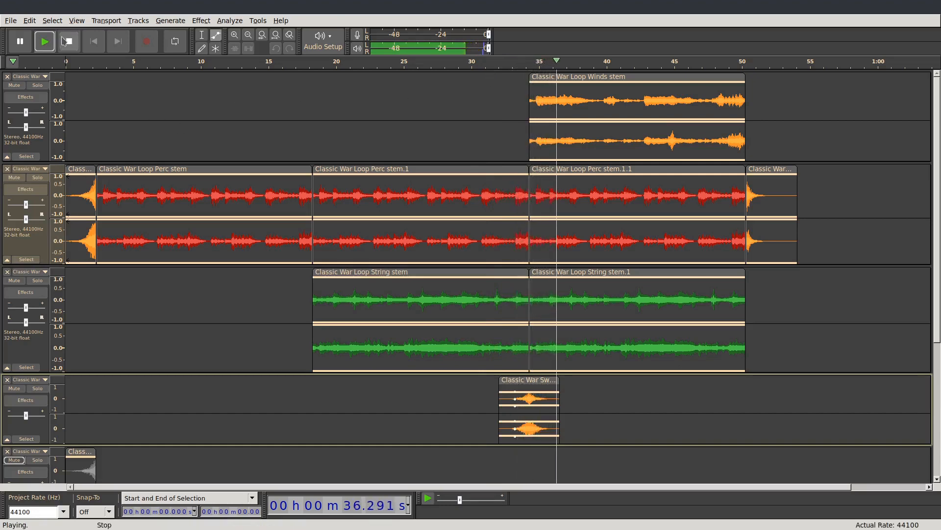
pyautogui.press('space')
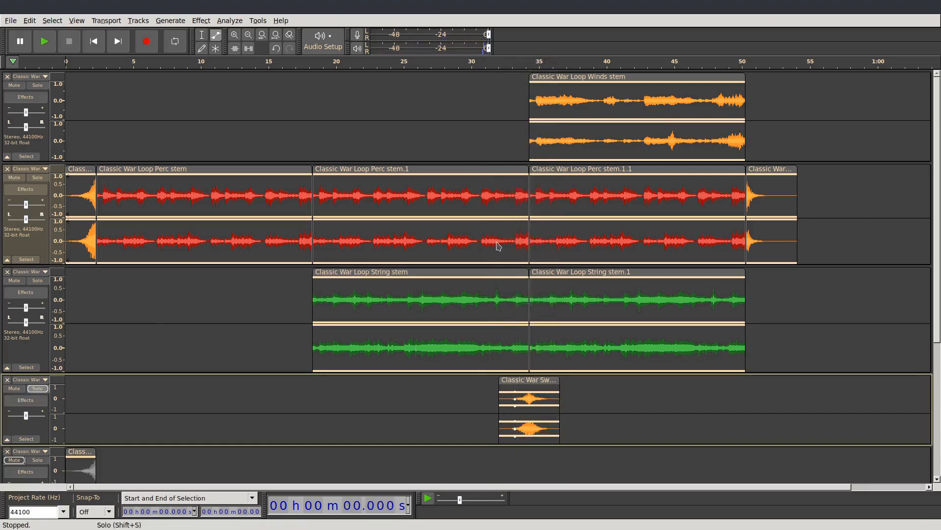
pyautogui.click(491, 65)
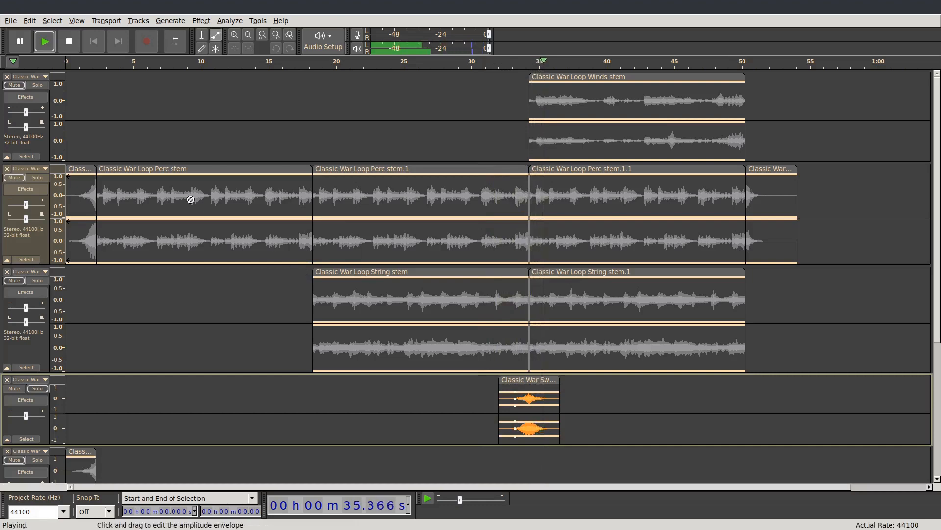
pyautogui.press('space')
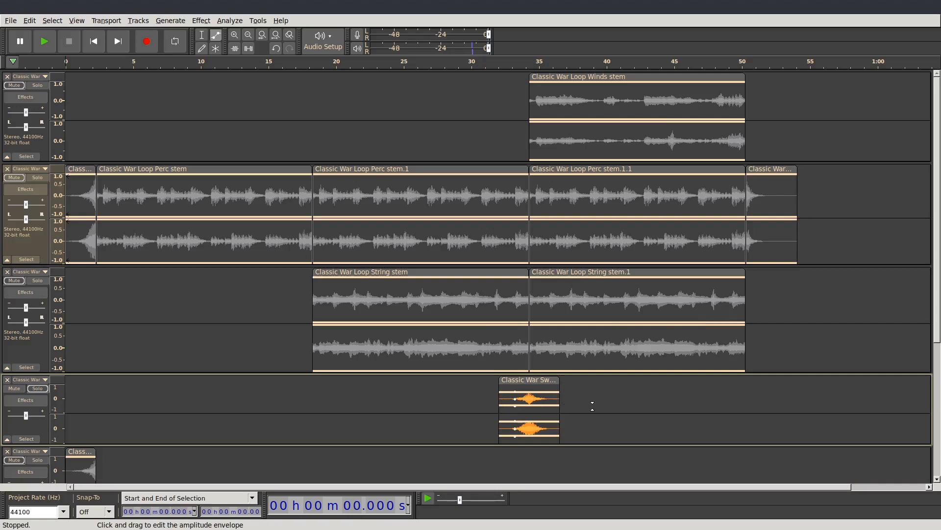
# - Solo the Classic War Sting track and play the sting twice from the start
pyautogui.scroll(-5, 593, 405)
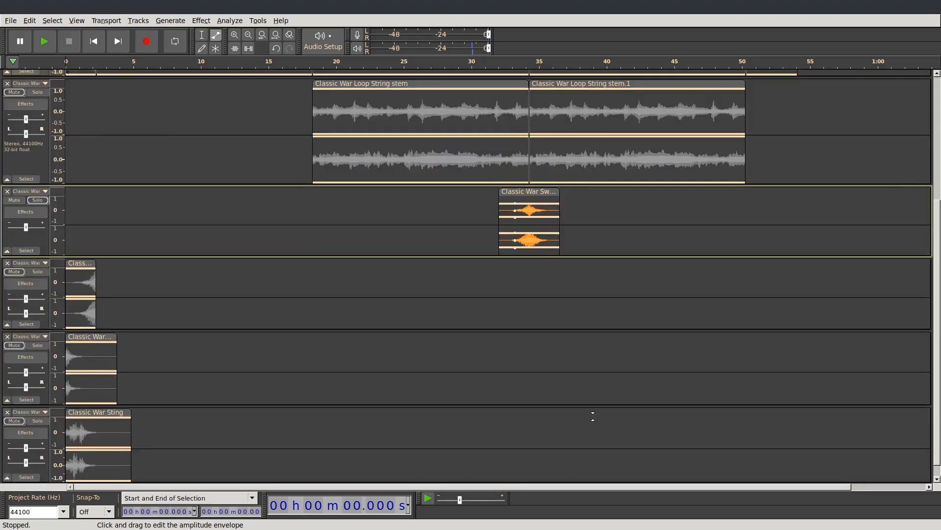
pyautogui.scroll(-1, 258, 420)
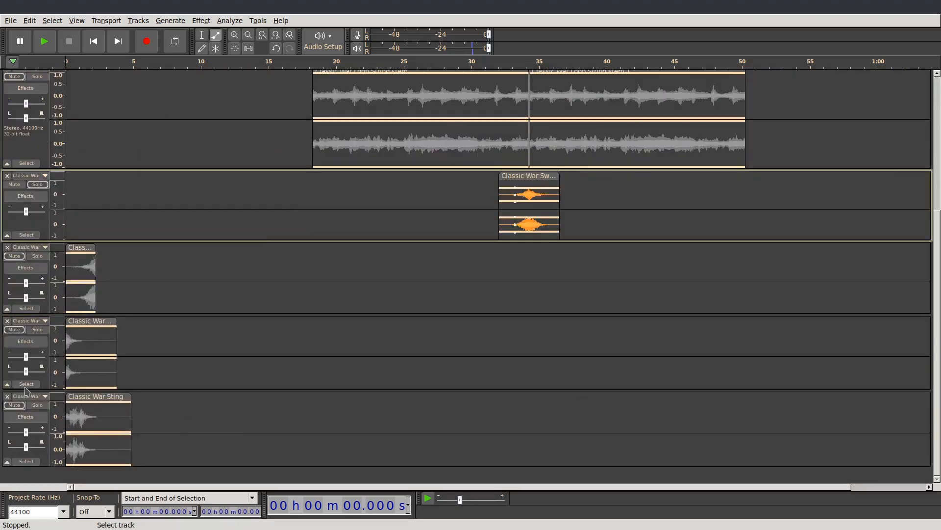
pyautogui.click(83, 409)
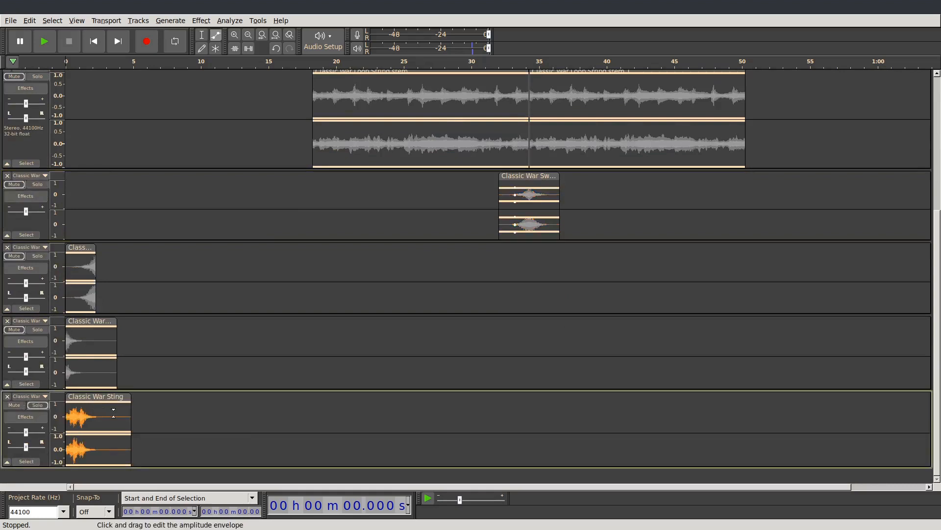
pyautogui.click(43, 44)
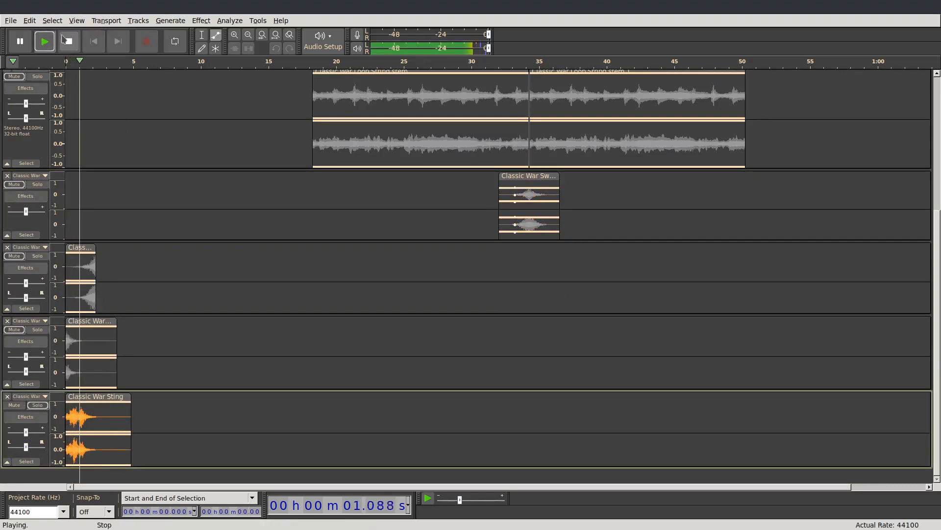
pyautogui.click(68, 40)
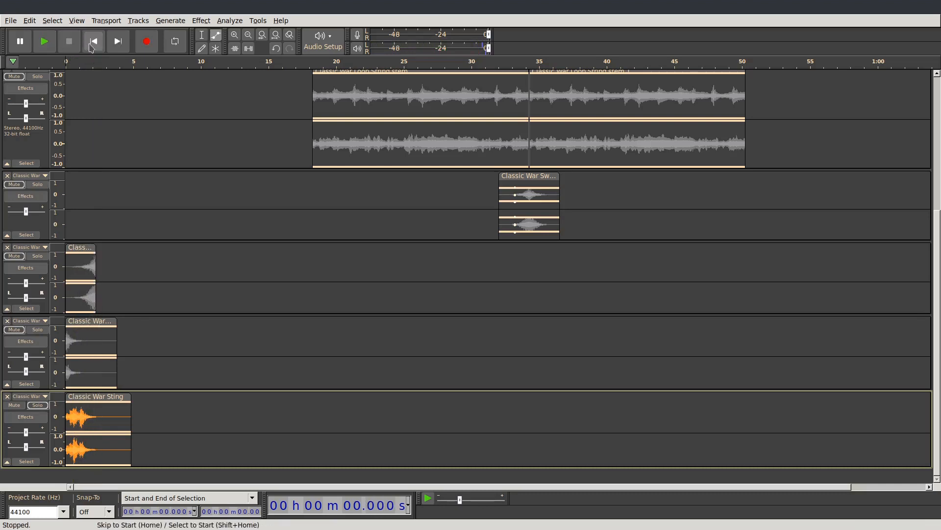
pyautogui.click(54, 47)
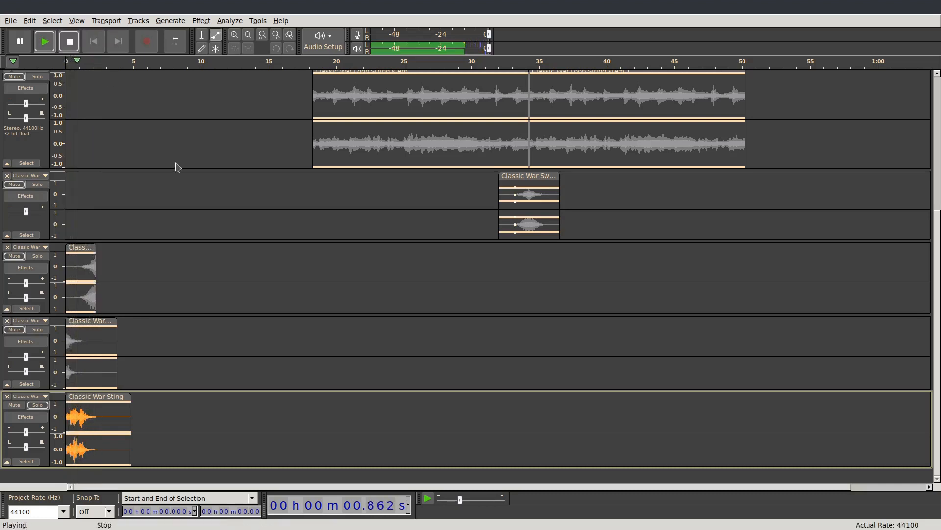
pyautogui.press('space')
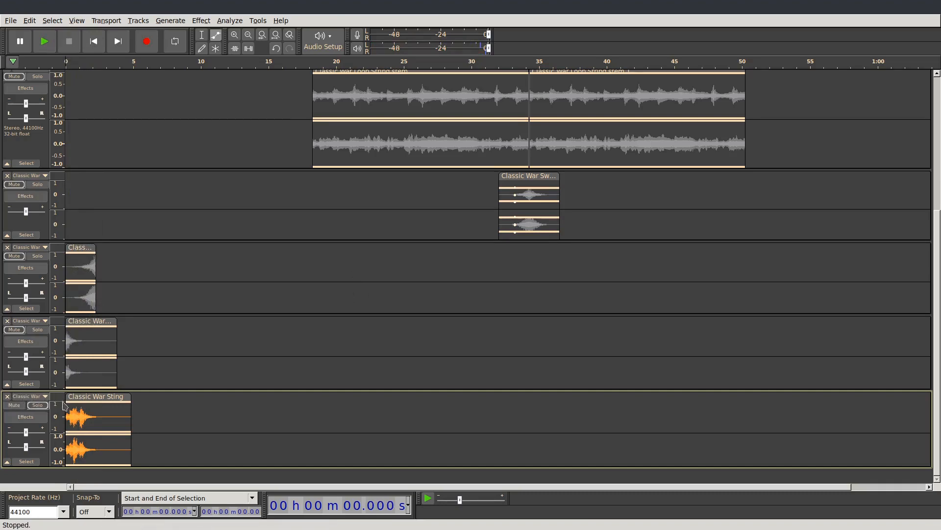
# - Solo the Winds stem track and unmute the Perc, String and Swell tracks to bring back the layered arrangement
pyautogui.scroll(3, 259, 353)
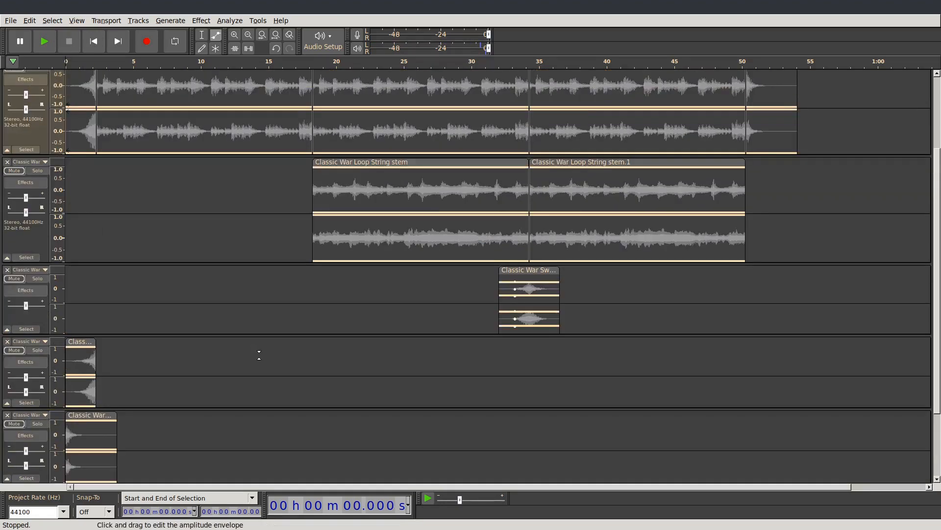
pyautogui.scroll(2, 259, 353)
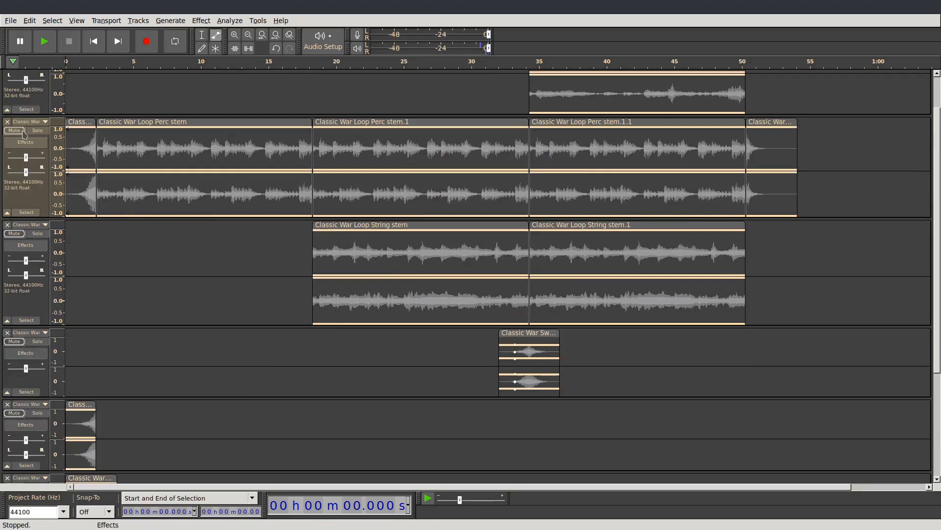
pyautogui.scroll(1, 35, 140)
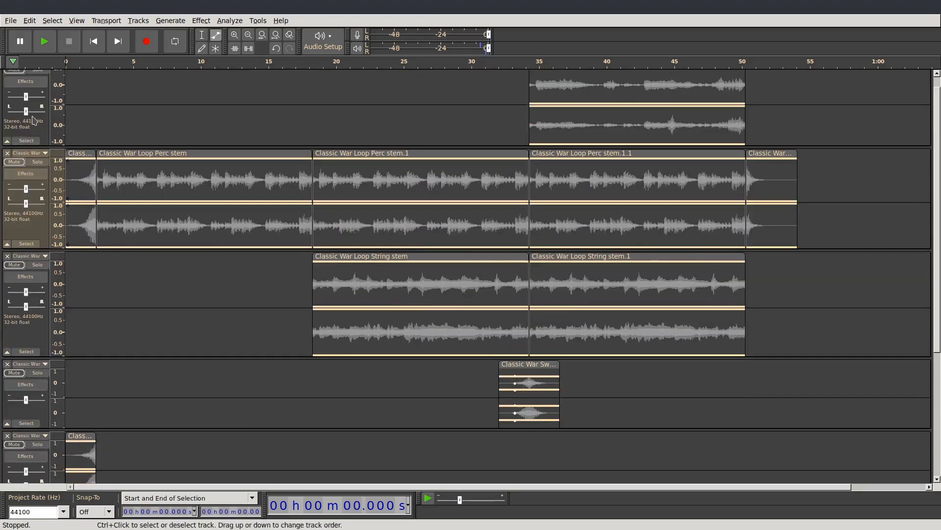
pyautogui.scroll(1, 44, 104)
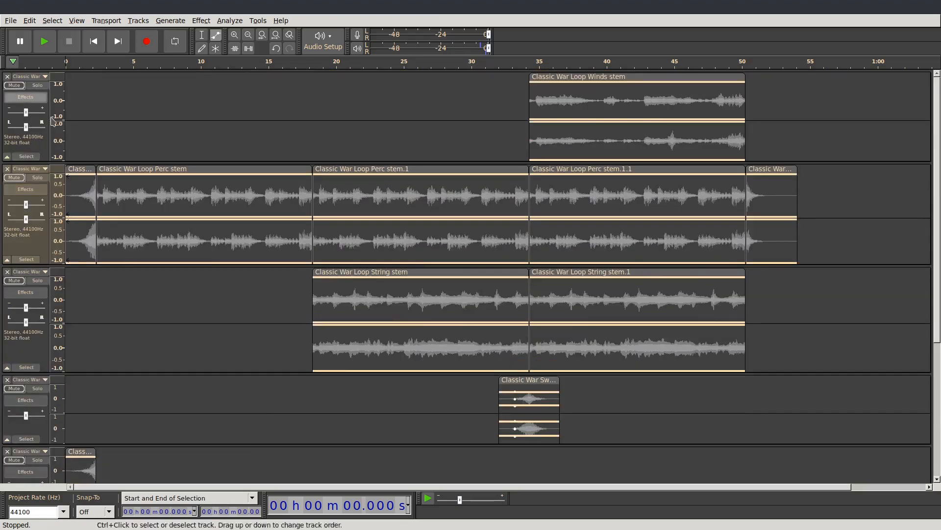
pyautogui.click(42, 86)
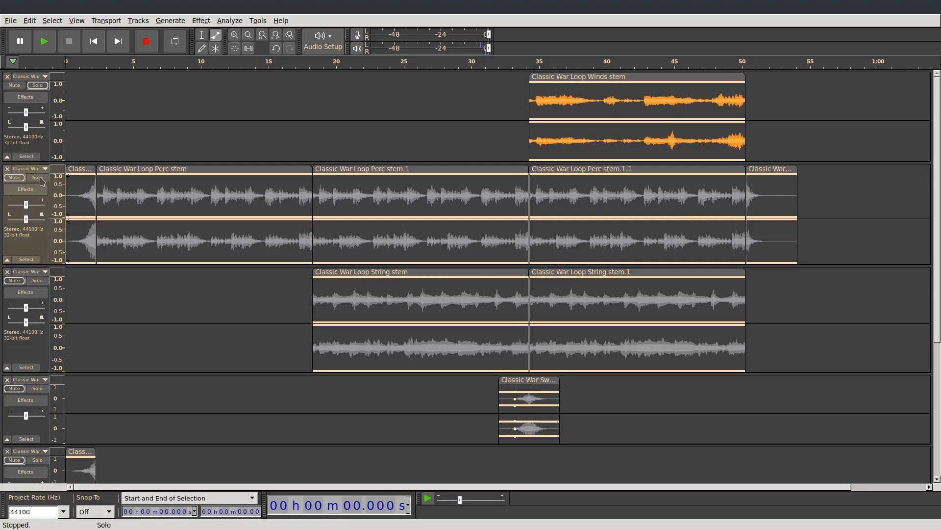
pyautogui.click(15, 179)
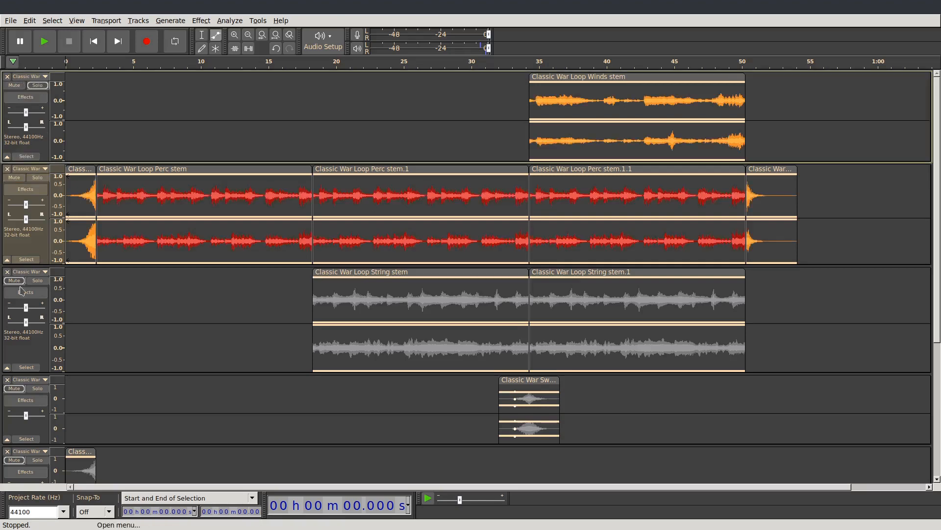
pyautogui.click(14, 280)
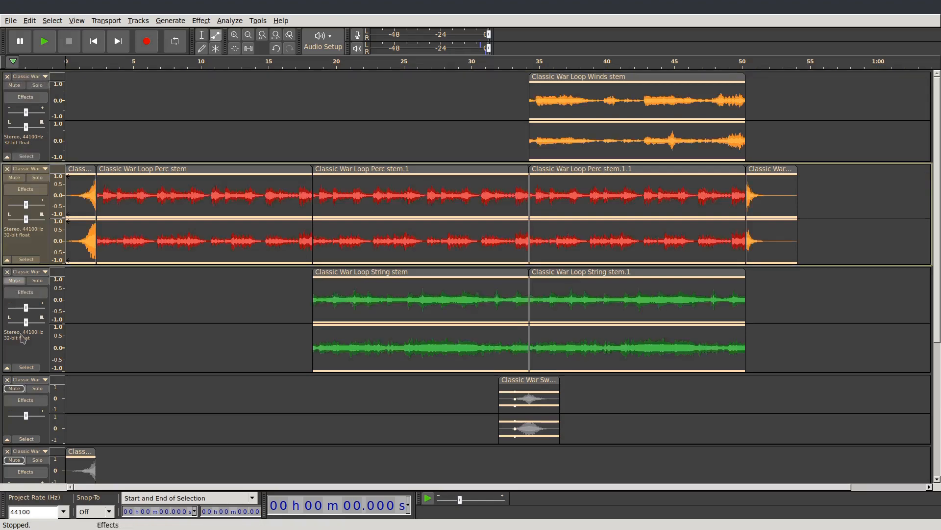
pyautogui.click(14, 388)
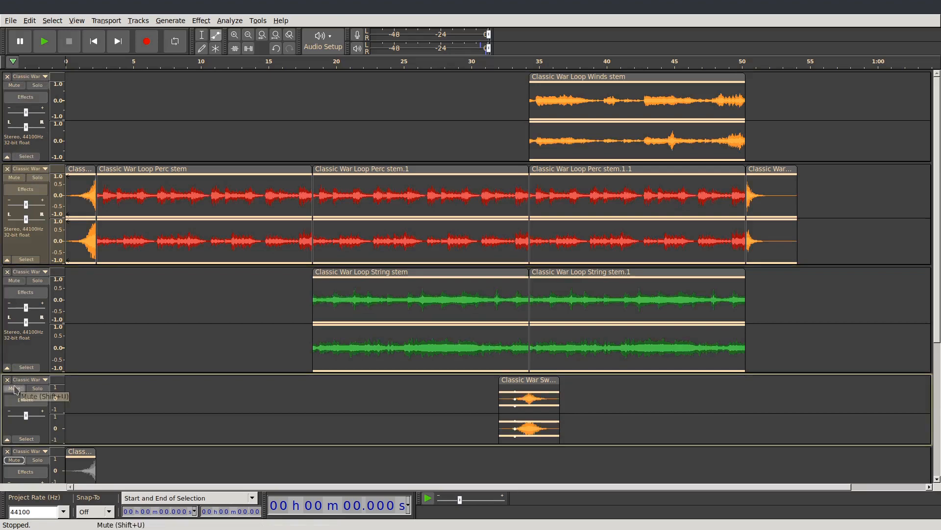